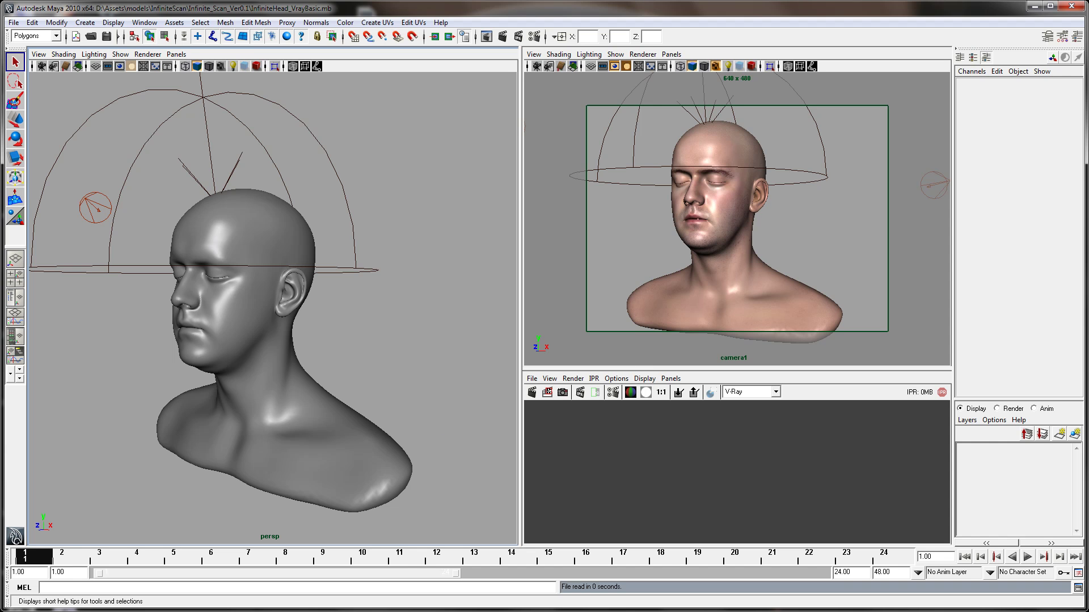
Switch to Firefox and highlight the address of the Infinite-Realities blog page offering the royalty-free head scan
left_click_drag(760, 229, 763, 241, "alt")
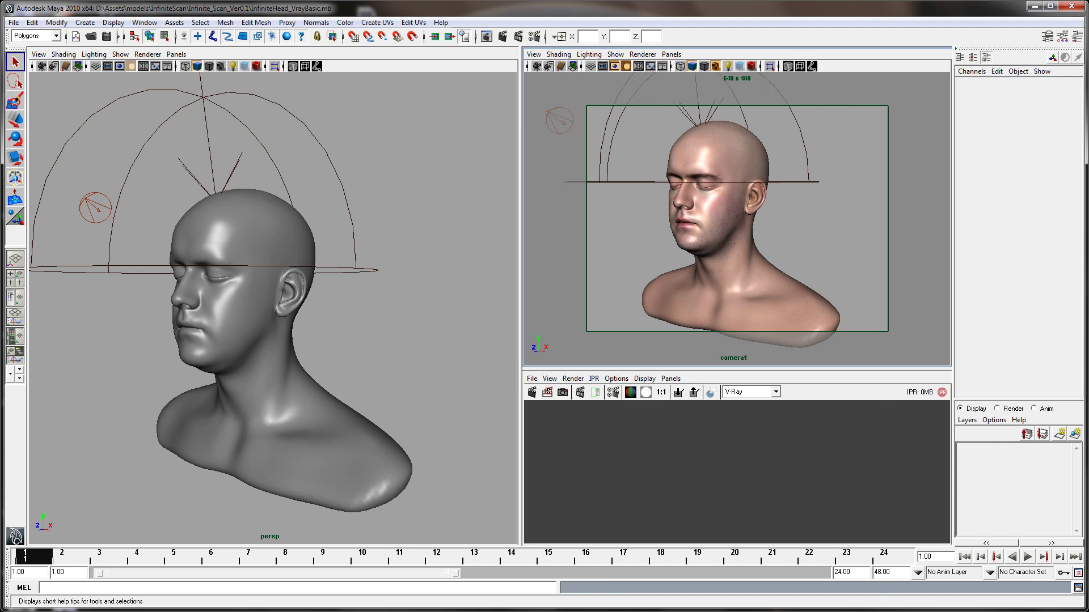
key("alt+Tab")
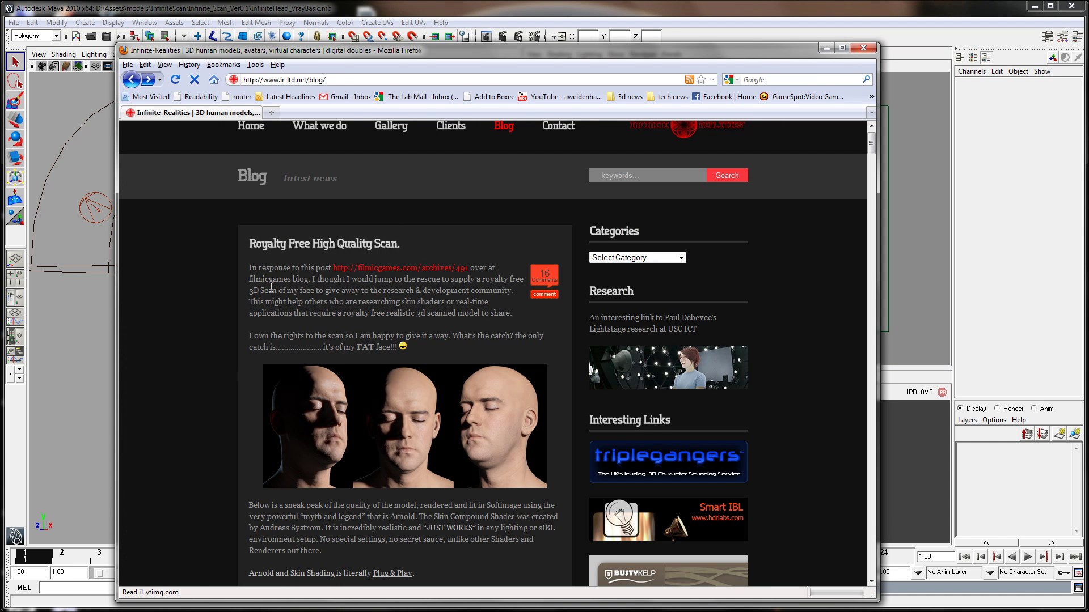
scroll(257, 295, "up", 1)
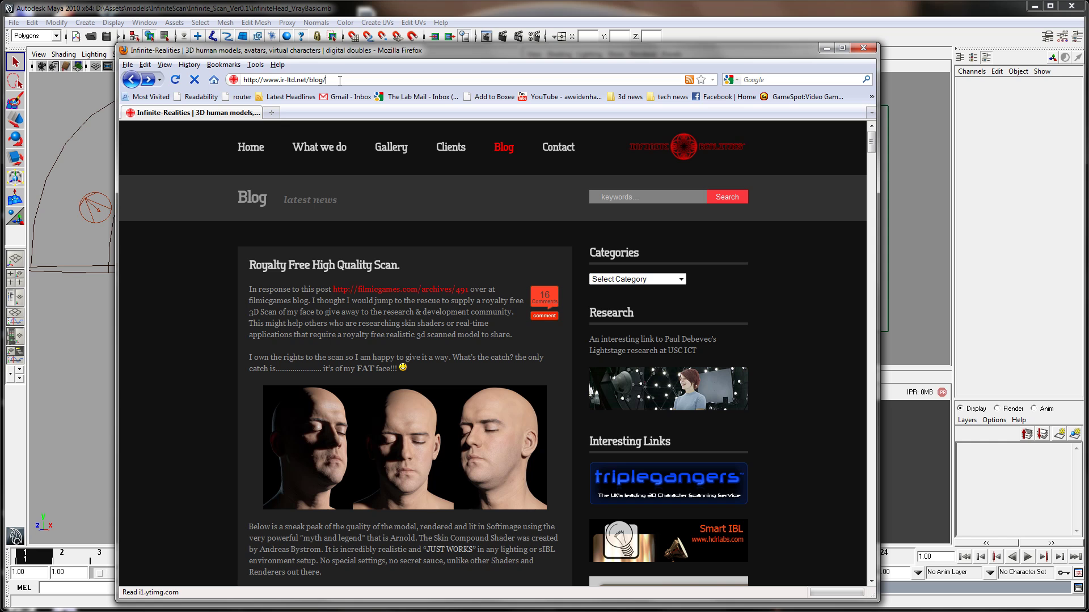
left_click_drag(334, 80, 308, 80)
left_click(354, 80)
left_click_drag(354, 80, 241, 80)
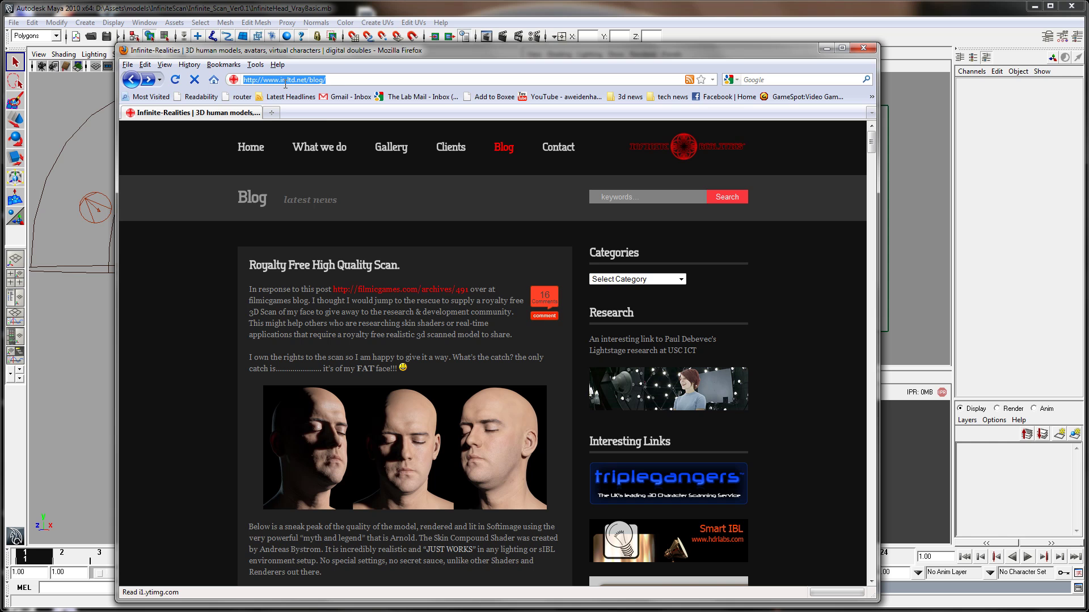
Look through the blog's head scan renders and example posts, and minimize the browser to return to Maya
left_click(183, 400)
scroll(184, 400, "down", 15)
scroll(184, 400, "down", 10)
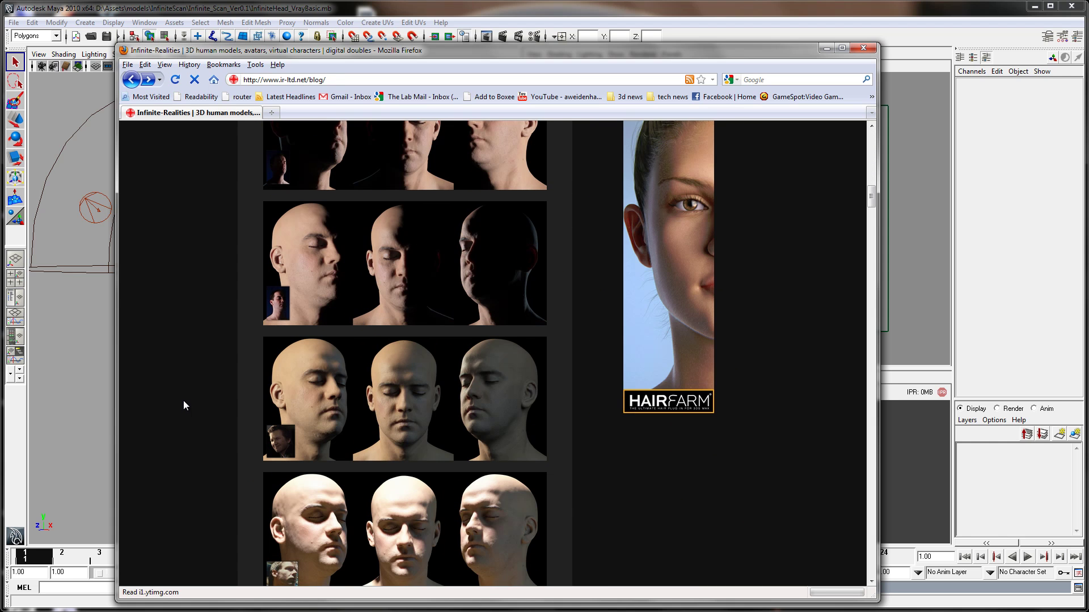
scroll(183, 405, "down", 10)
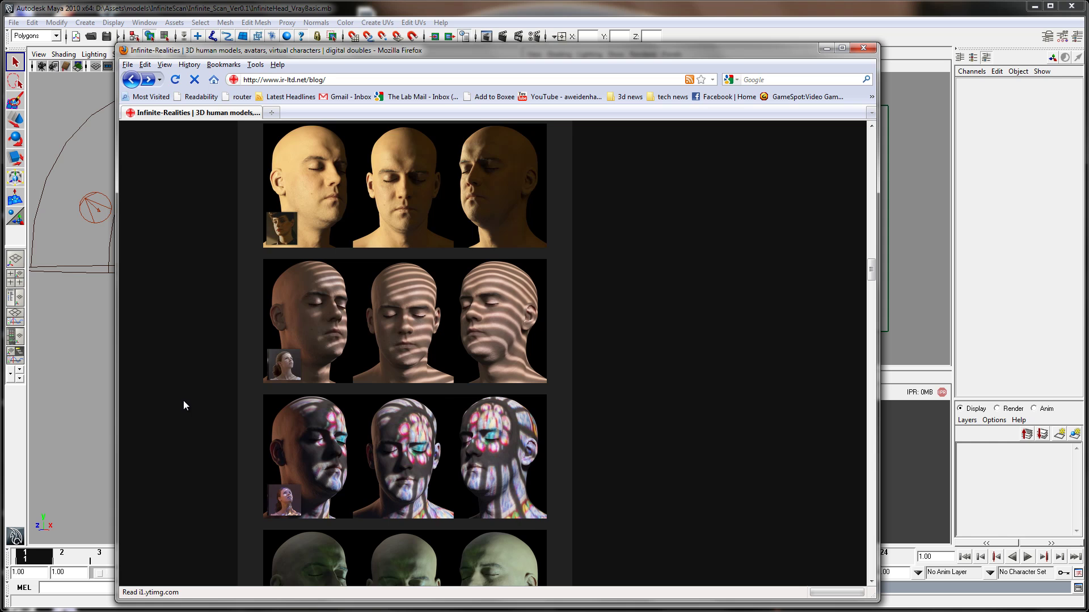
scroll(183, 405, "down", 8)
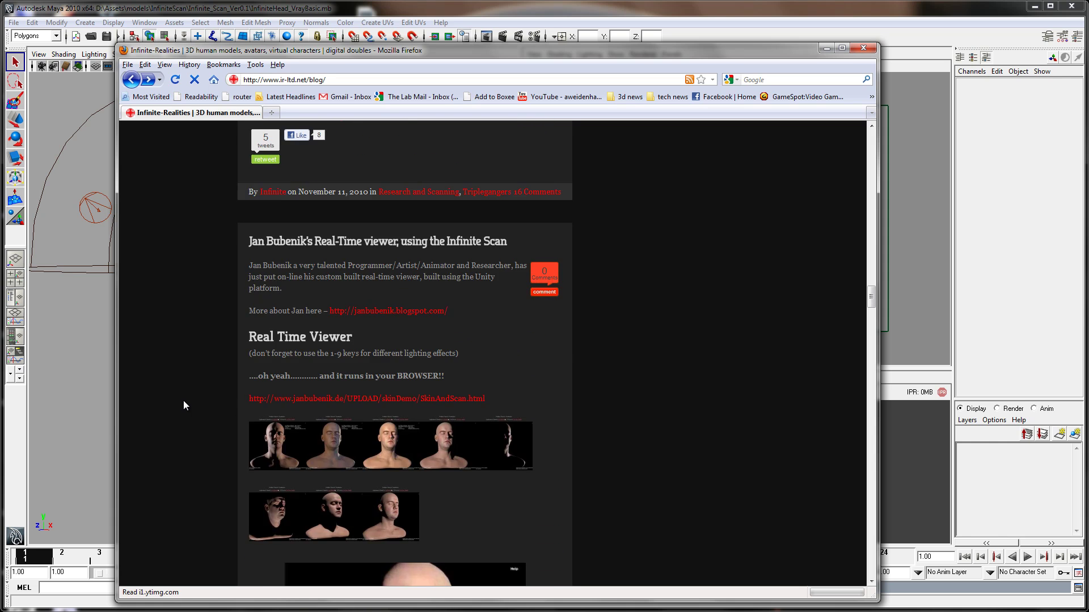
scroll(184, 405, "up", 3)
scroll(184, 402, "down", 10)
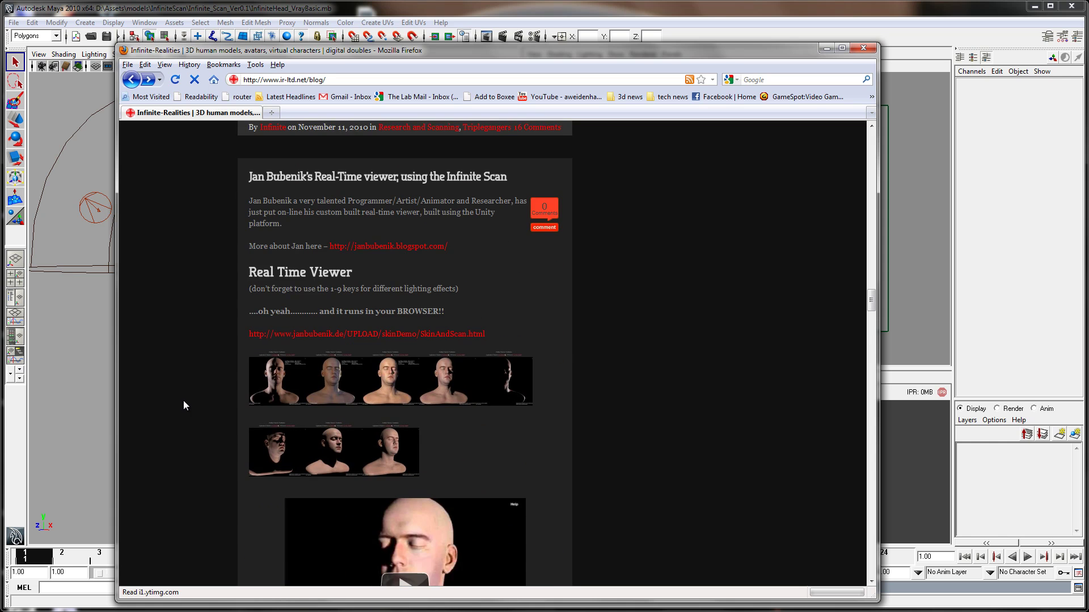
scroll(183, 402, "down", 15)
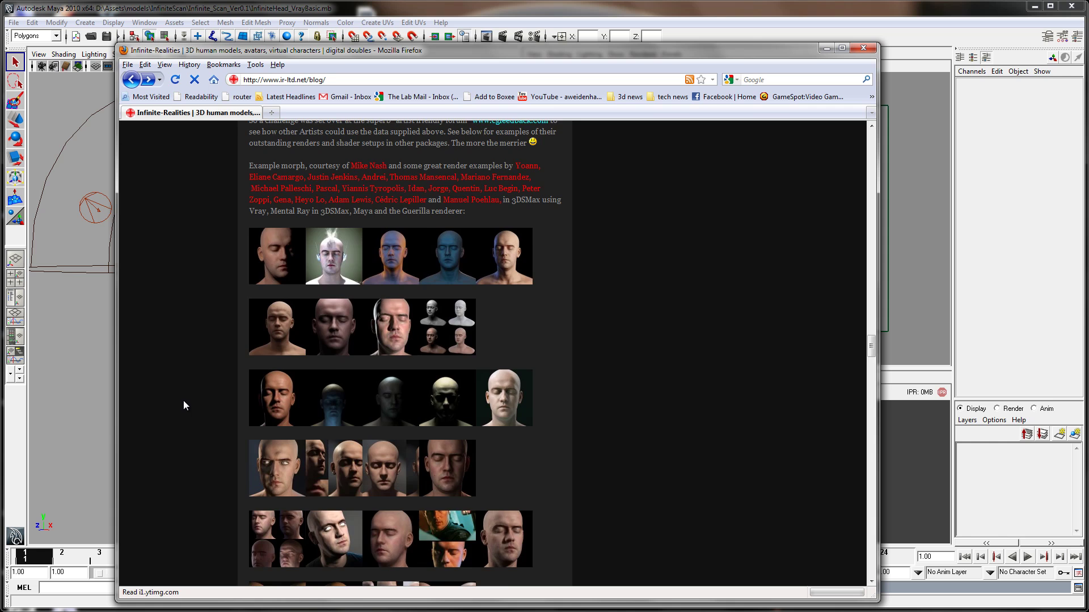
scroll(184, 404, "down", 10)
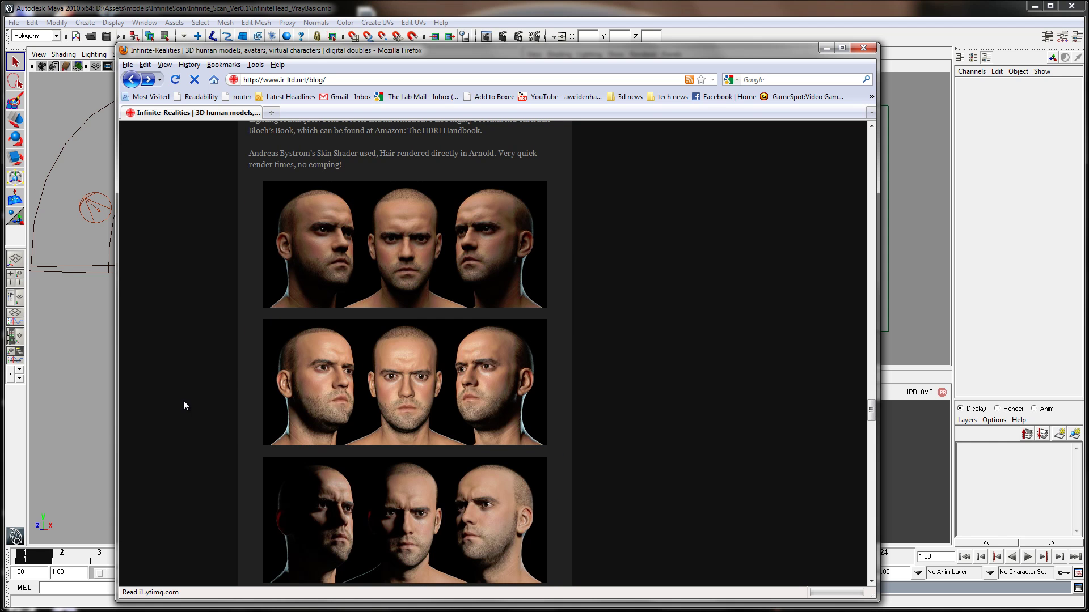
scroll(183, 405, "down", 7)
left_click(825, 49)
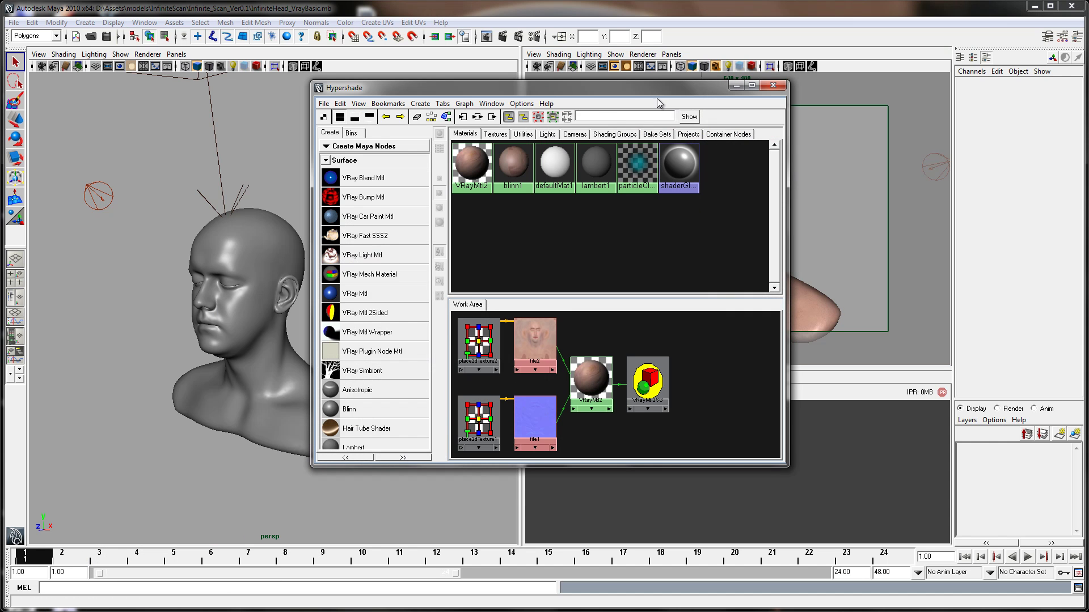
Move the Hypershade clear of the camera view and examine the color and normal map textures feeding VRayMtl2
left_click_drag(656, 90, 469, 125)
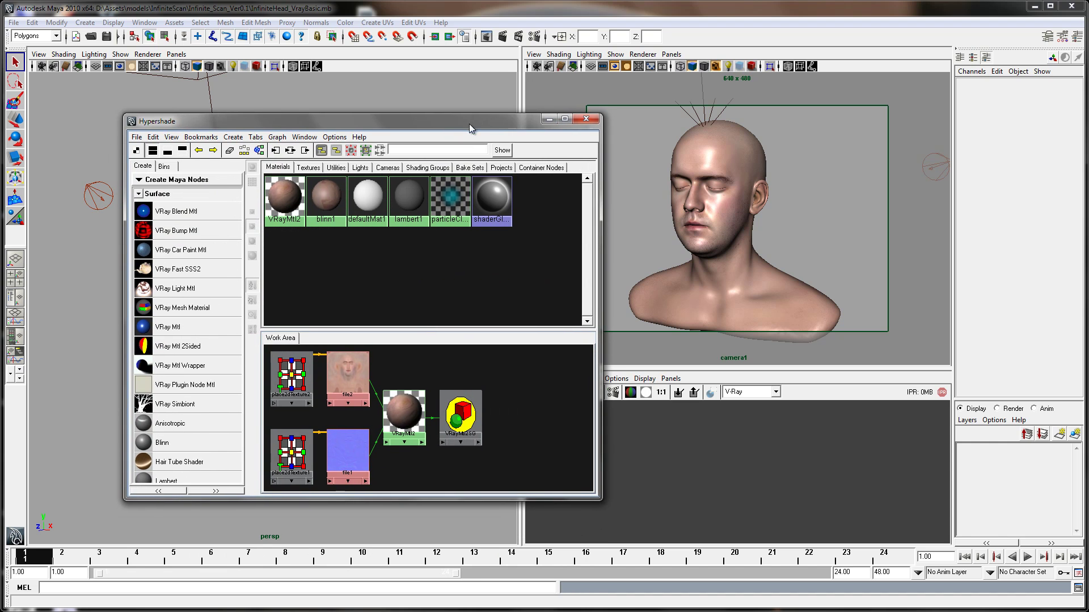
left_click(754, 300)
left_click(790, 246)
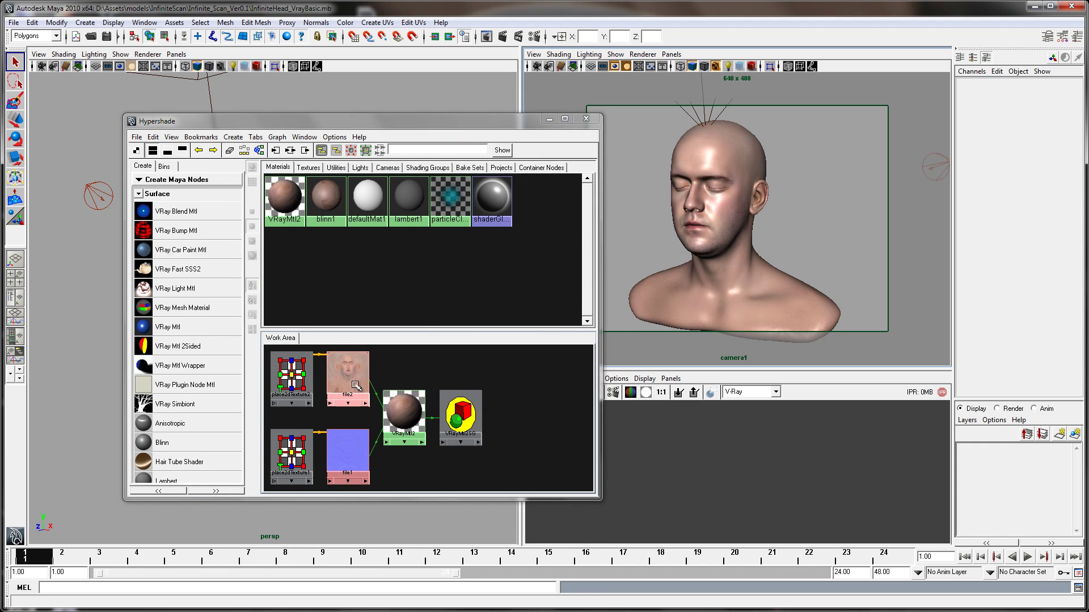
left_click(412, 401)
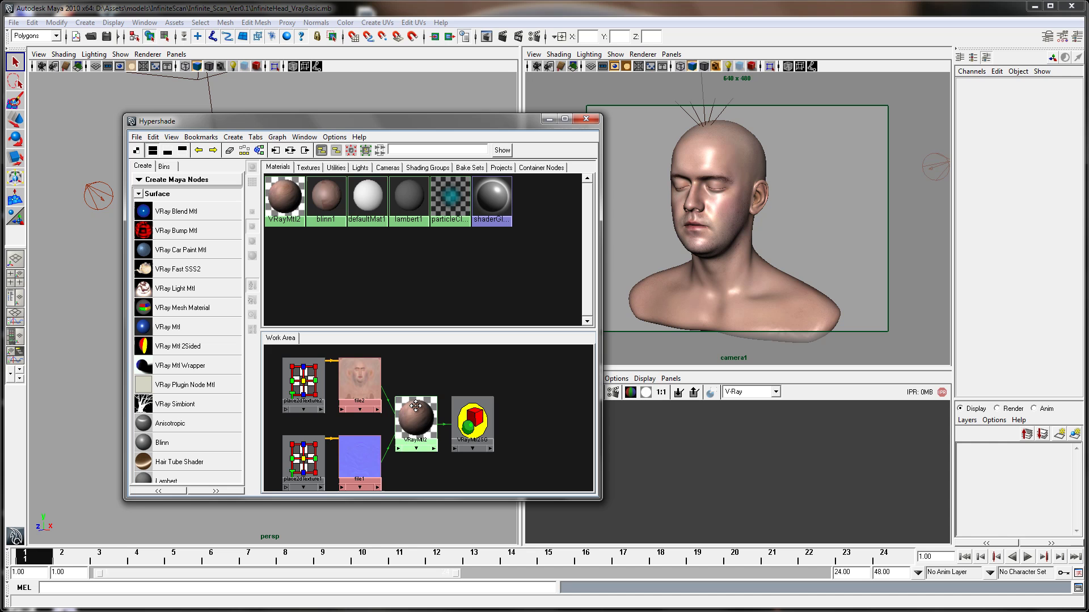
middle_click_drag(413, 401, 423, 406, "alt")
left_click(360, 386)
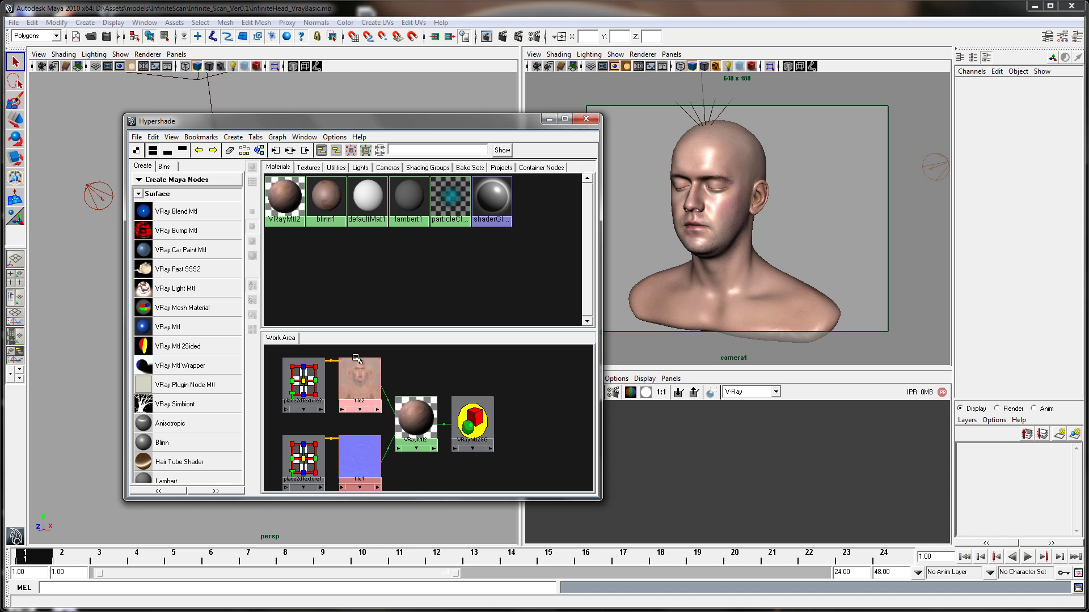
left_click(358, 457)
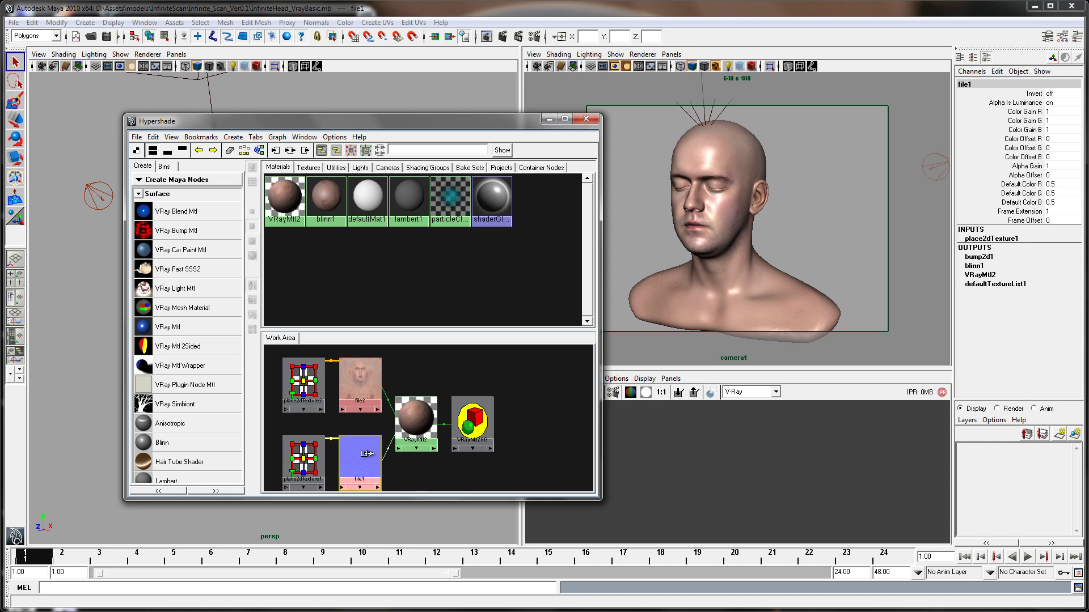
Open the attributes of VRayMtl2 and choose Normal map in tangent space as its bump map type
left_click(419, 413)
double_click(418, 413)
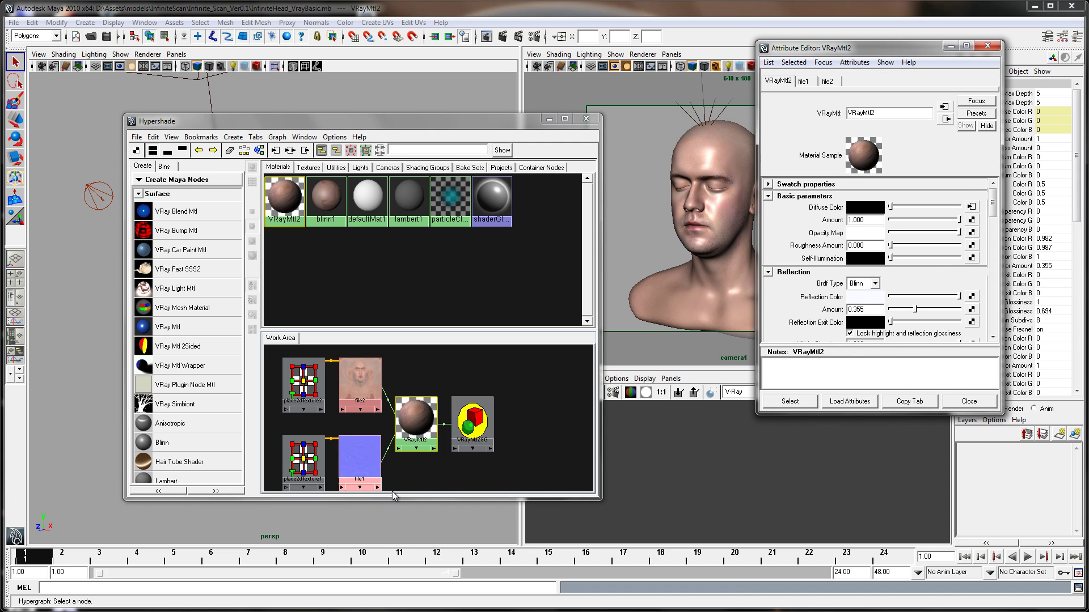
left_click_drag(994, 204, 981, 293)
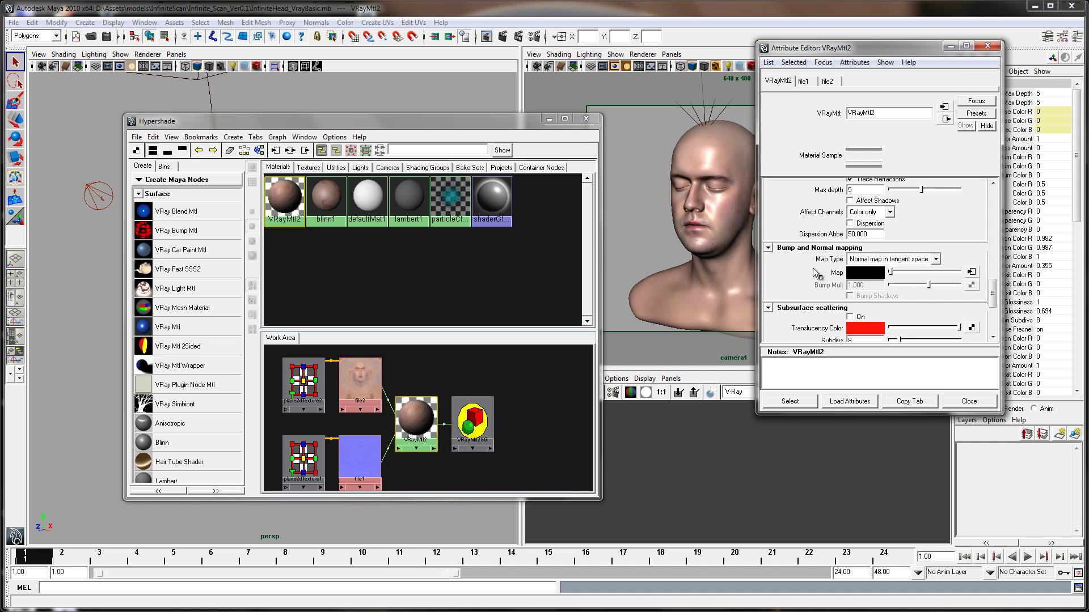
left_click(935, 259)
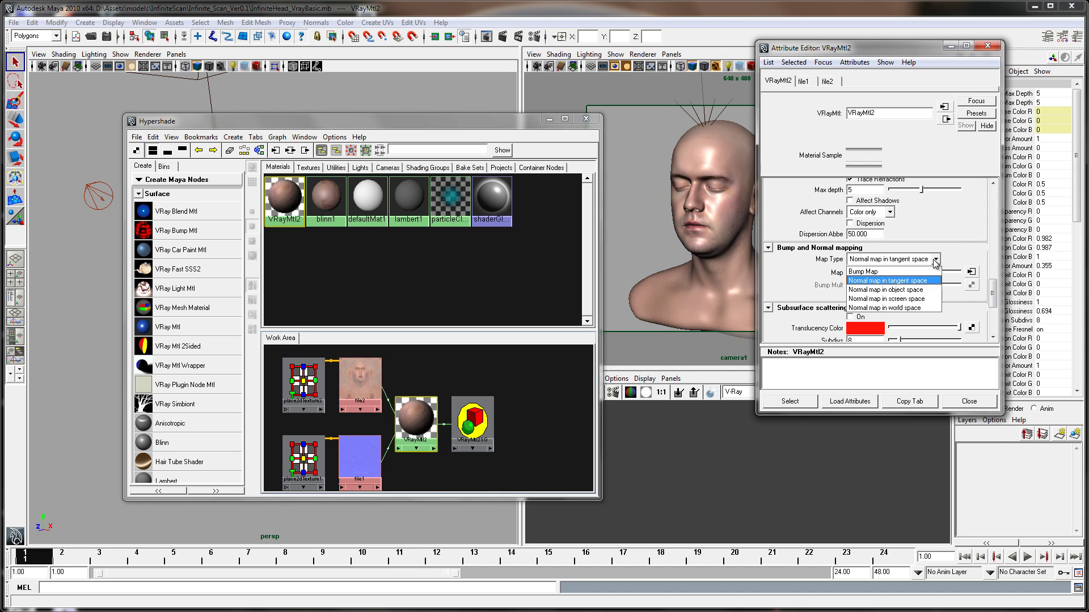
left_click(913, 282)
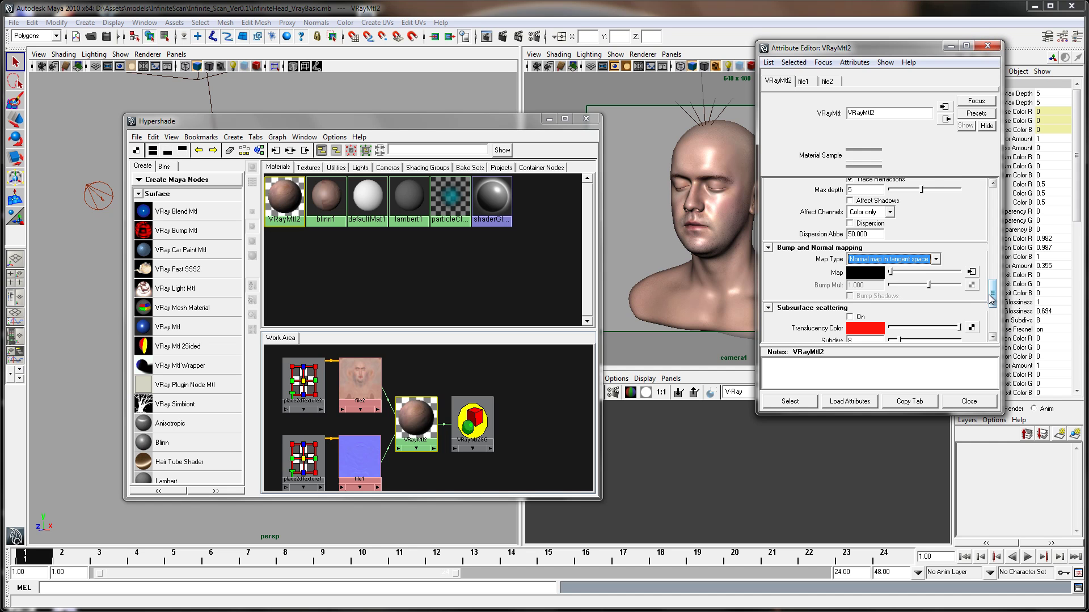
Set the reflection amount of VRayMtl2 to 0.331
left_click_drag(991, 299, 994, 205)
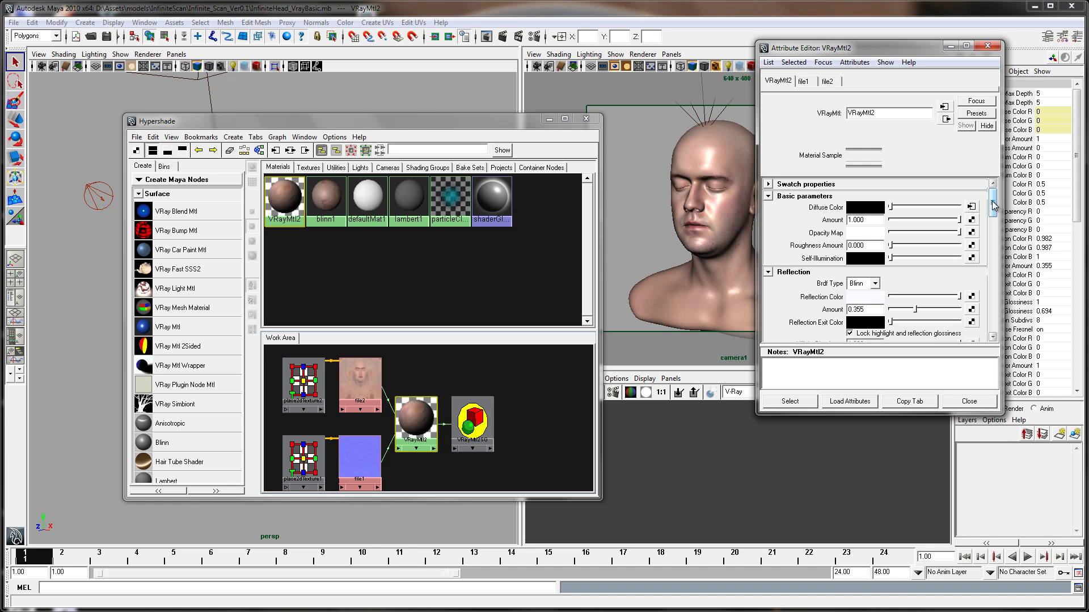
scroll(994, 205, "down", 1)
left_click_drag(994, 206, 994, 219)
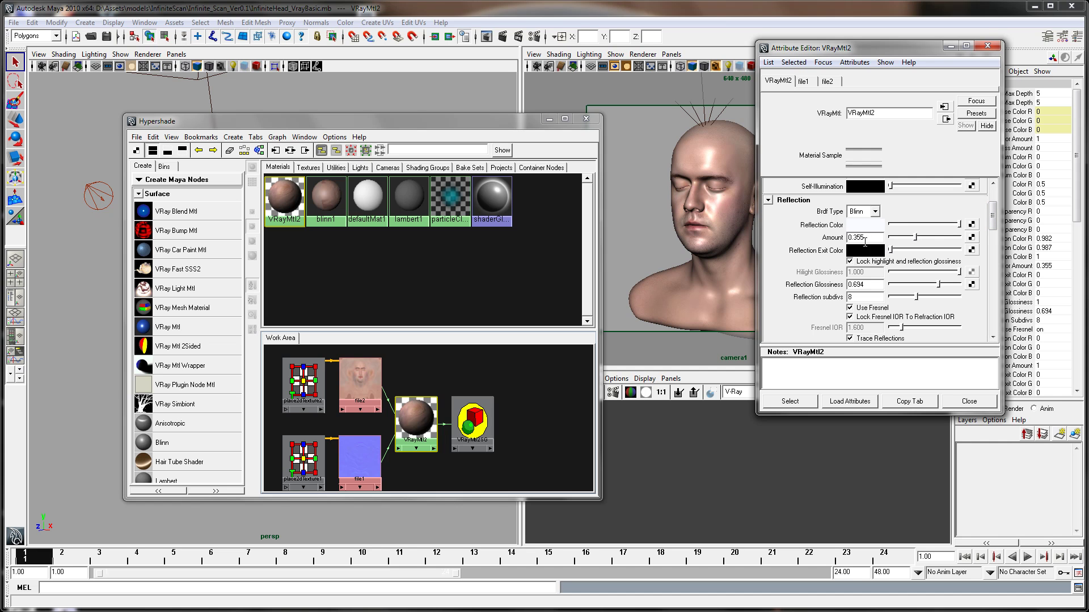
left_click_drag(920, 242, 913, 238)
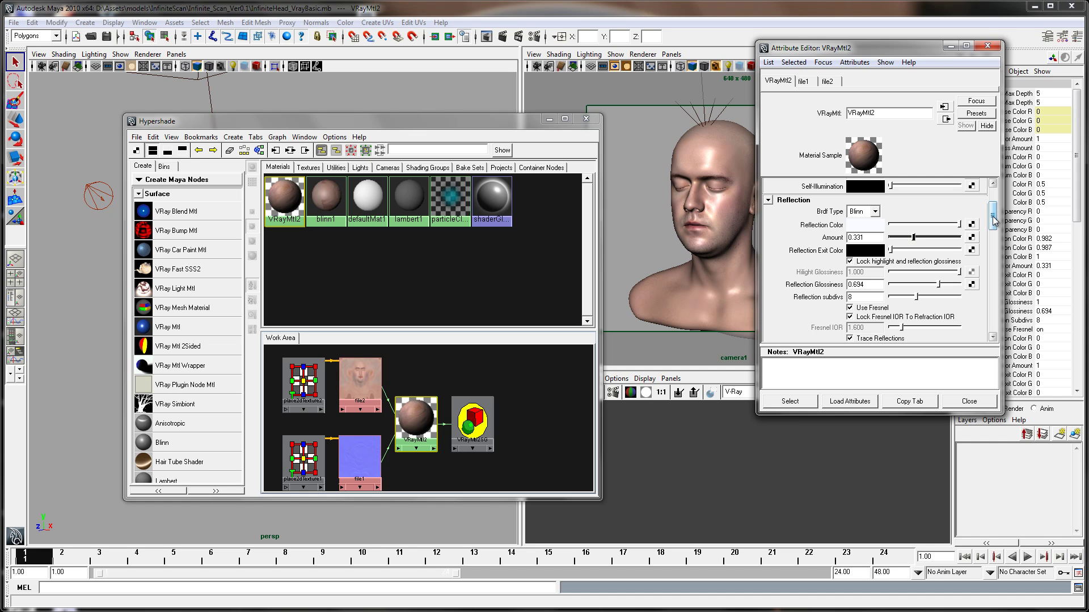
Review VRayMtl2's reflection glossiness, Fresnel and refraction IOR settings, and close its attributes
left_click_drag(993, 221, 993, 233)
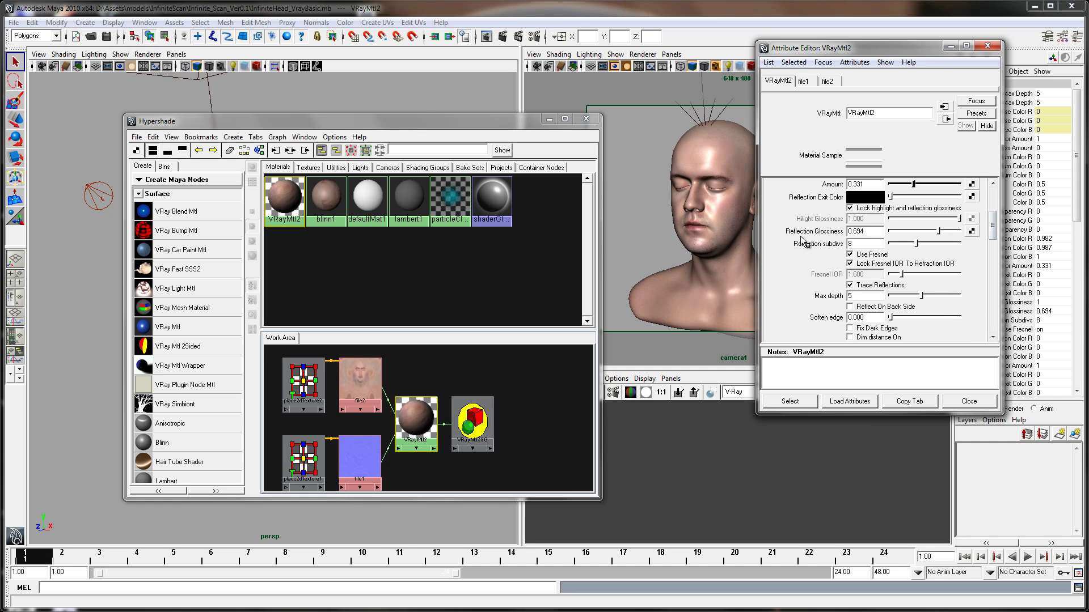
left_click(940, 232)
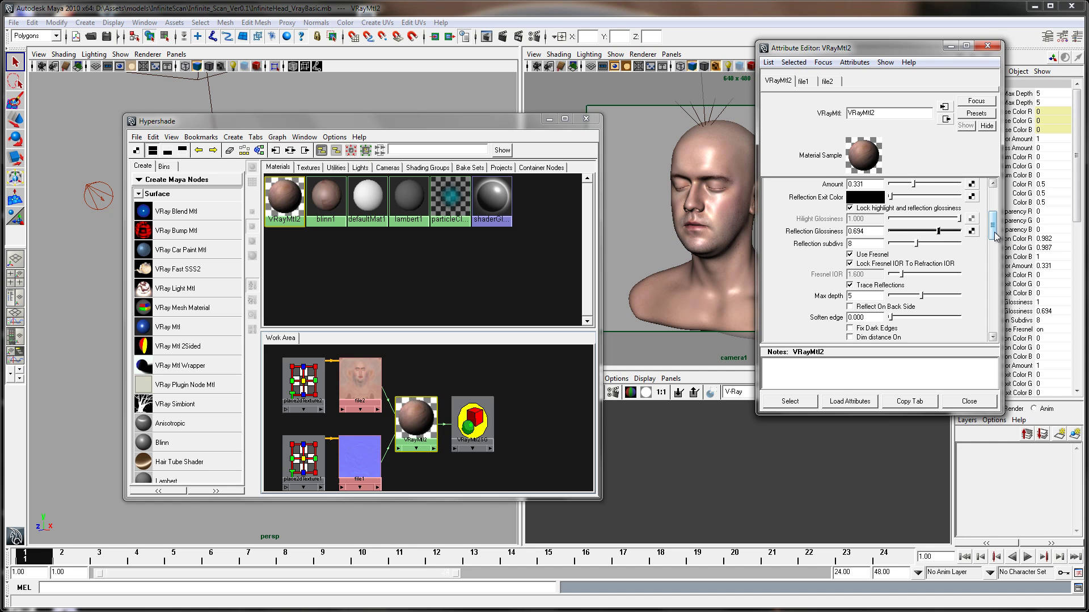
mouse_move(993, 233)
left_mouse_down()
mouse_move(991, 250)
mouse_move(995, 228)
left_mouse_up()
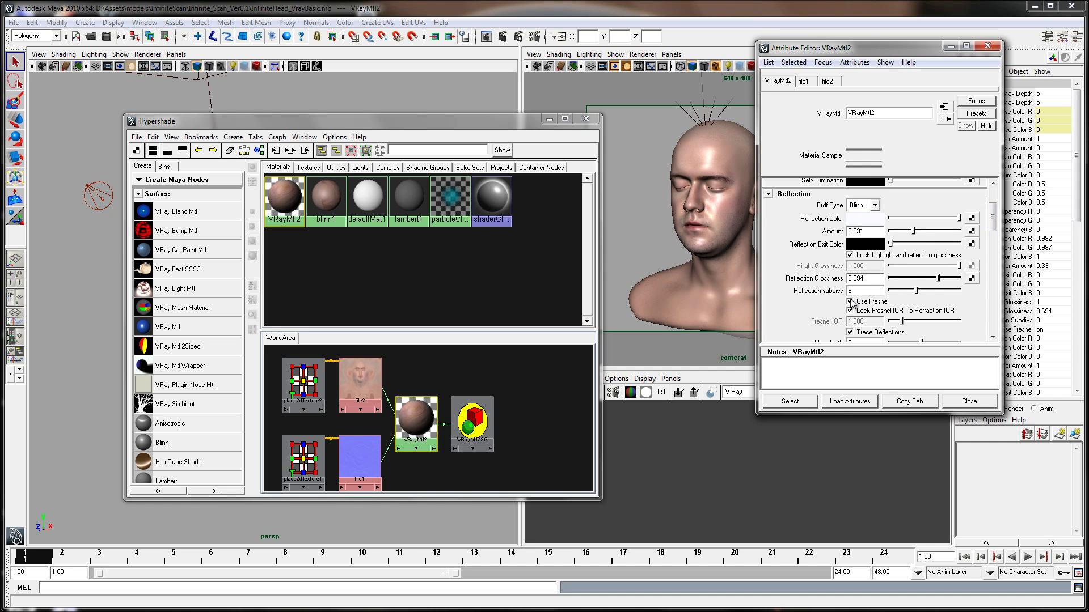
left_click_drag(996, 224, 989, 276)
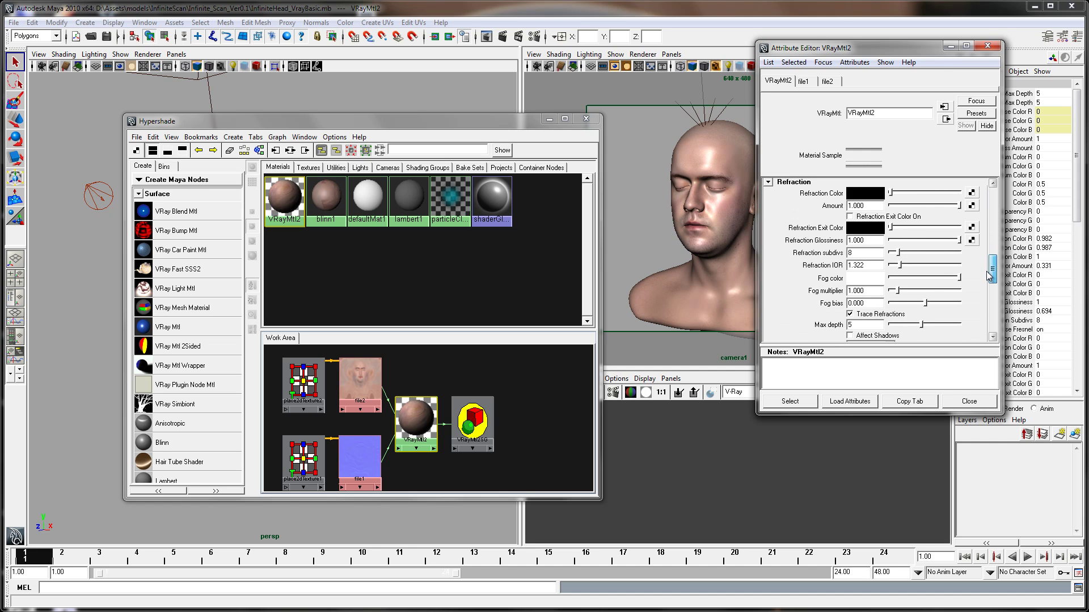
left_click(874, 265)
left_click_drag(995, 277, 997, 272)
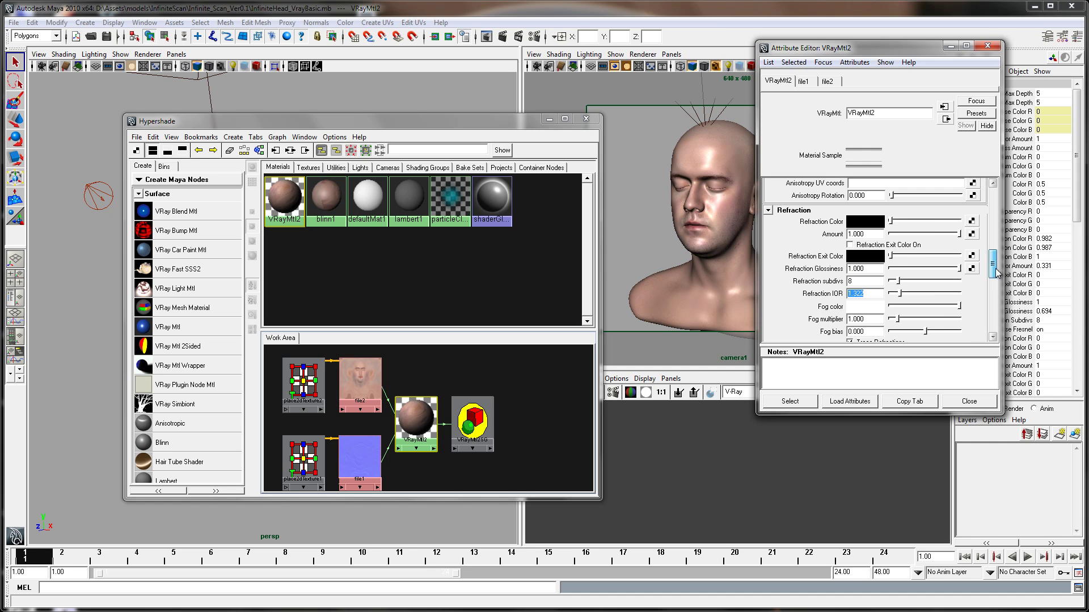
left_click_drag(997, 272, 1016, 211)
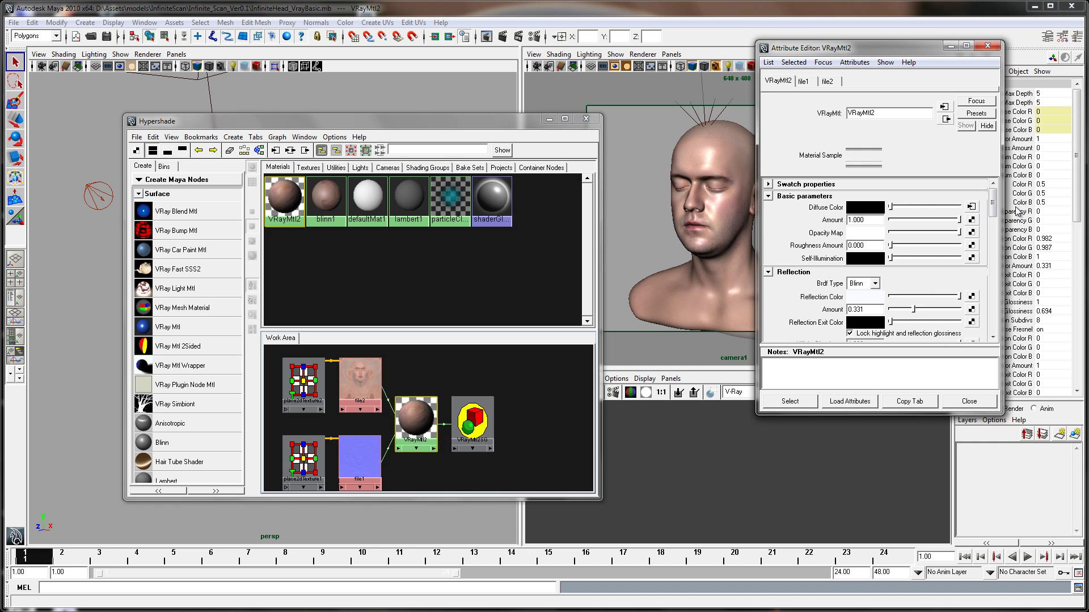
left_click(987, 46)
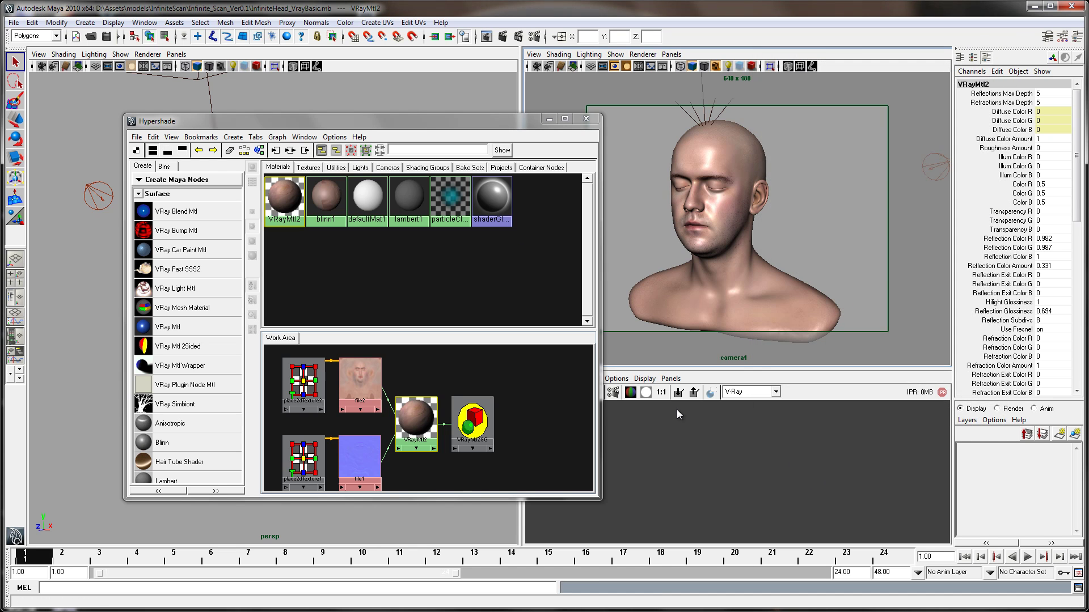
Inspect the spot lights placed around the head in the perspective view and open the attributes of spotLight1
left_click(631, 481)
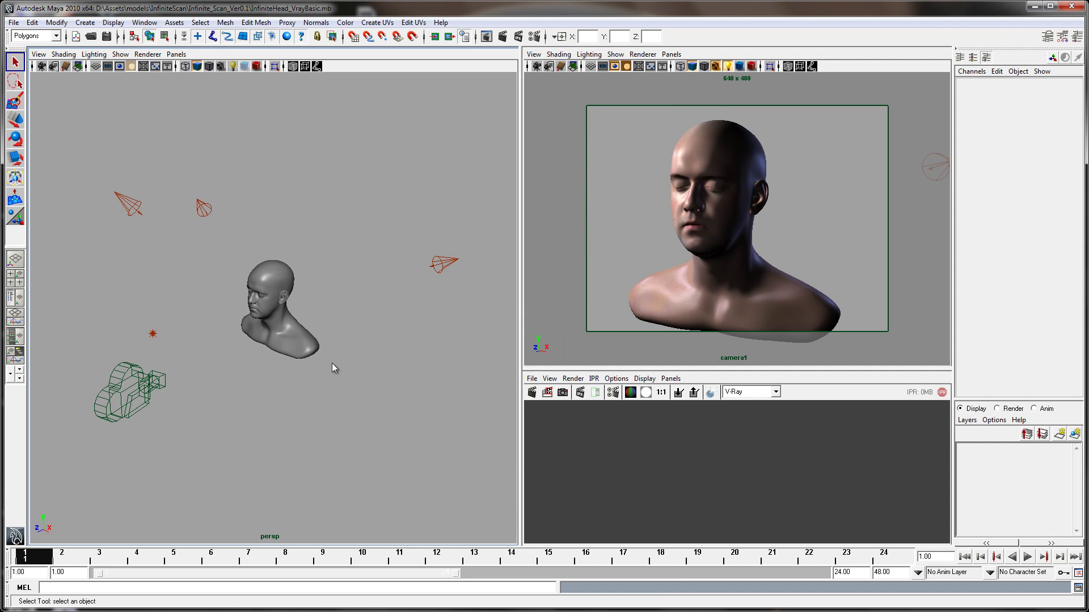
left_click_drag(326, 338, 336, 331, "alt")
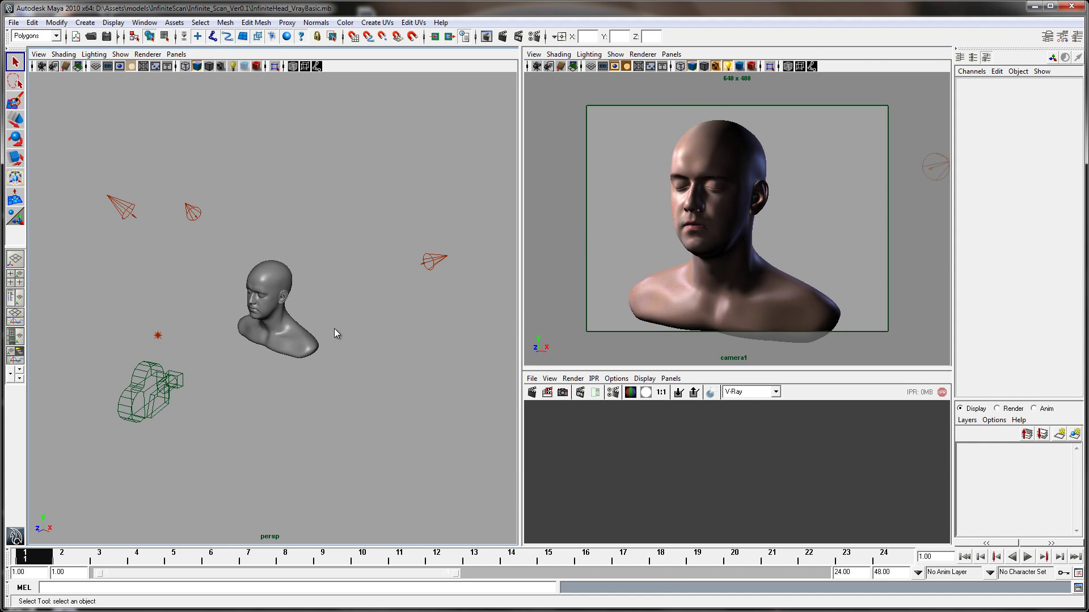
left_click_drag(305, 270, 321, 263, "alt")
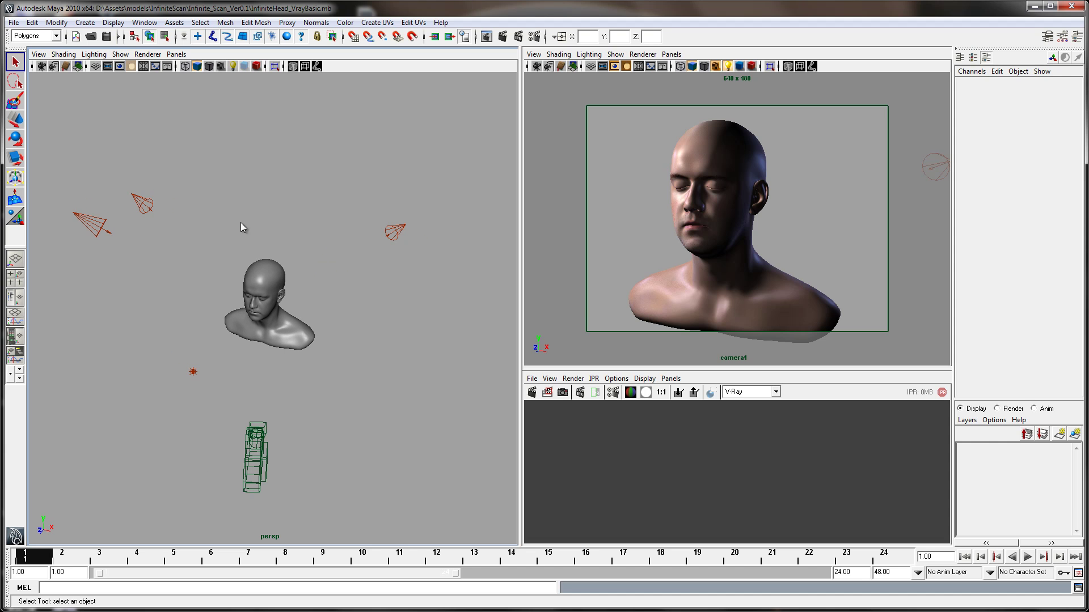
left_click_drag(240, 227, 116, 191, "alt")
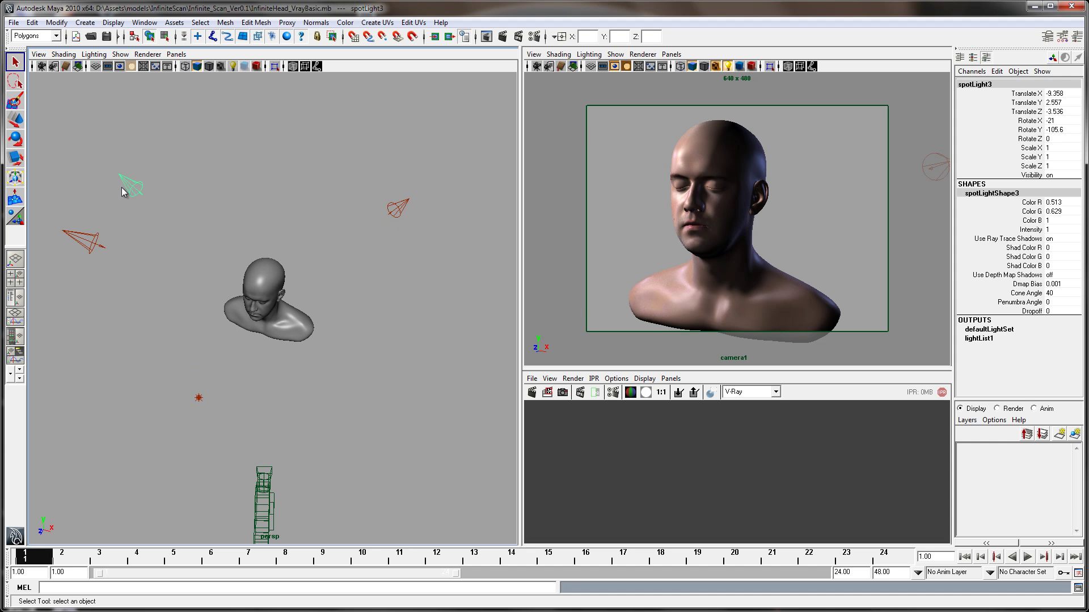
left_click_drag(268, 252, 444, 250, "alt")
left_click(409, 272)
key("ctrl+a")
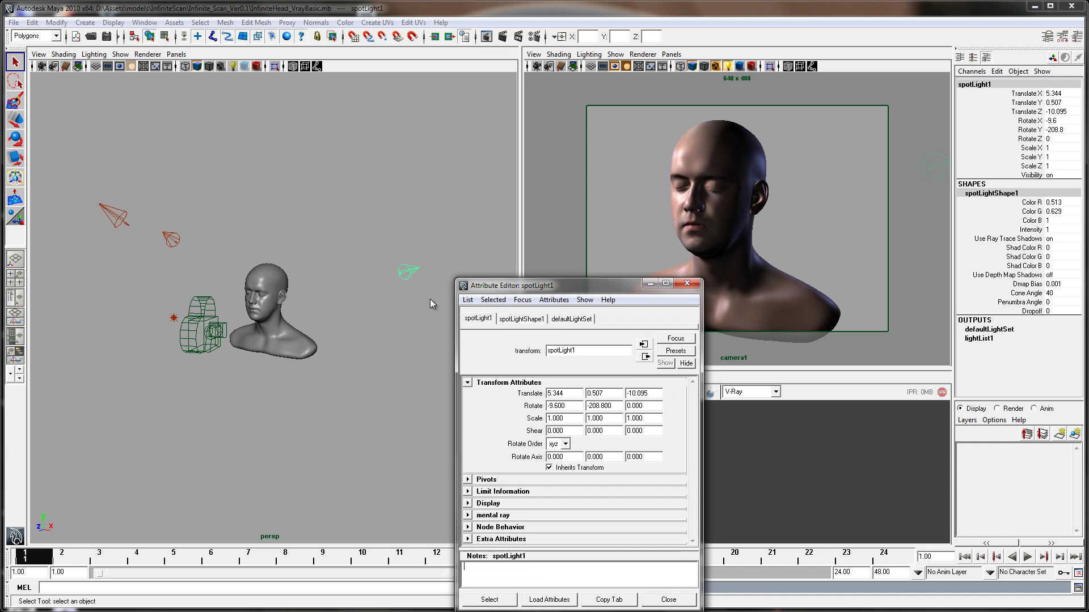
Inspect the shape attributes of spotLight1, spotLight3 and spotLight2 in turn, and bring up those of pointLight1
left_click(537, 321)
left_click_drag(557, 286, 494, 141)
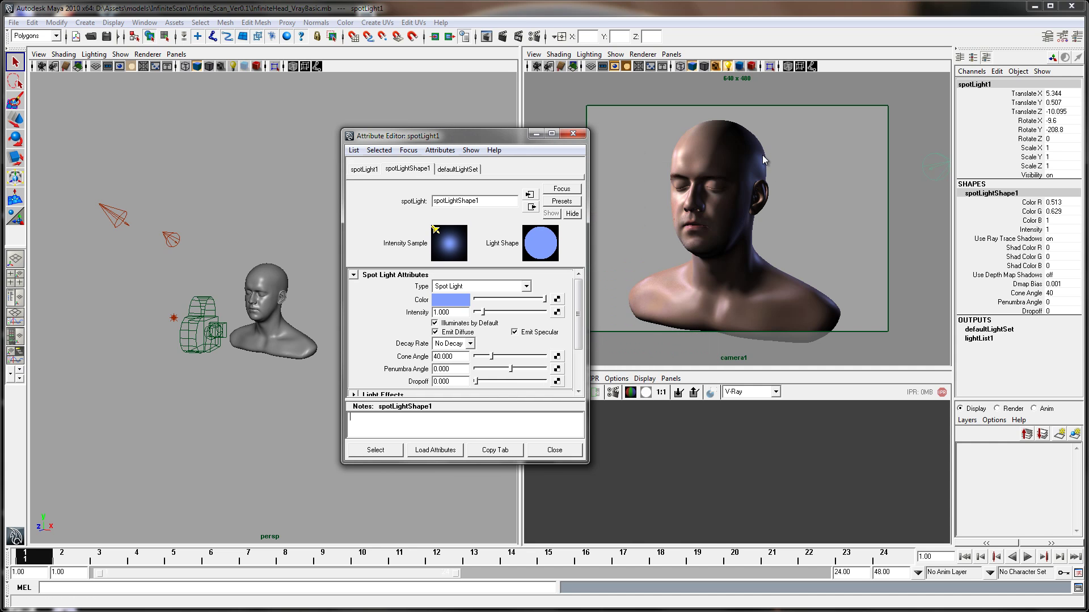
left_click(172, 239)
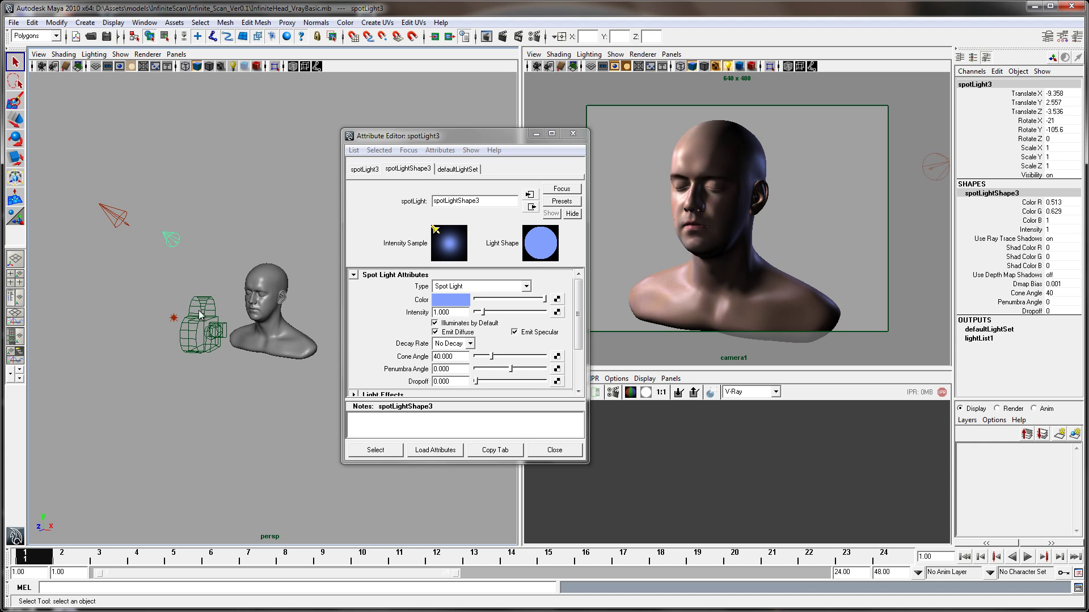
left_click_drag(224, 233, 166, 266, "alt")
left_click(107, 208)
left_click(188, 344)
left_click_drag(172, 356, 199, 339, "alt")
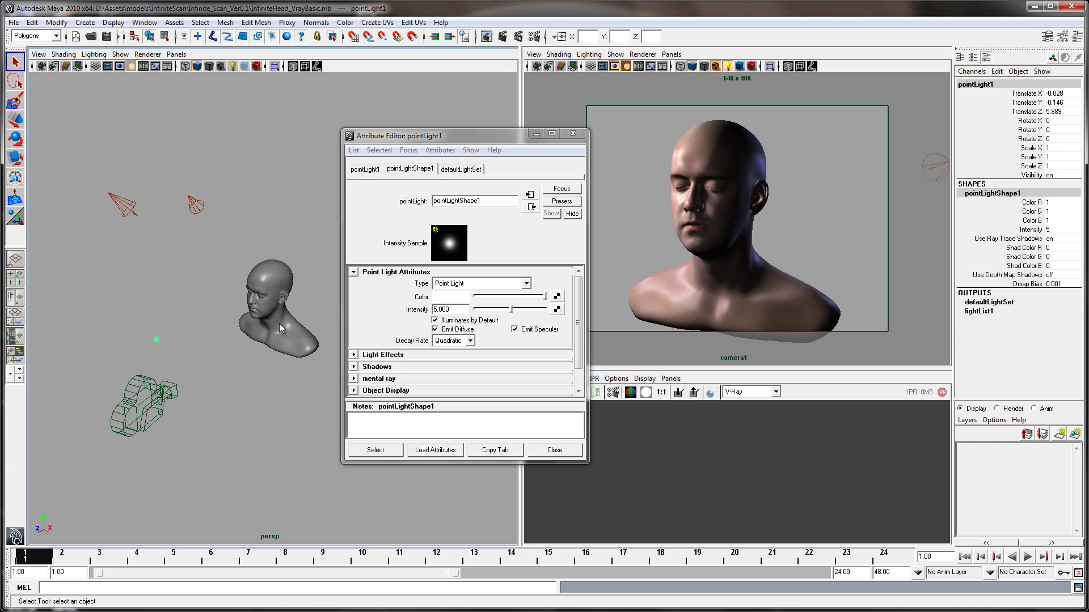
Review the intensity and decay rate of pointLight1, and compare them with spotLight2 and spotLight3
left_click(582, 298)
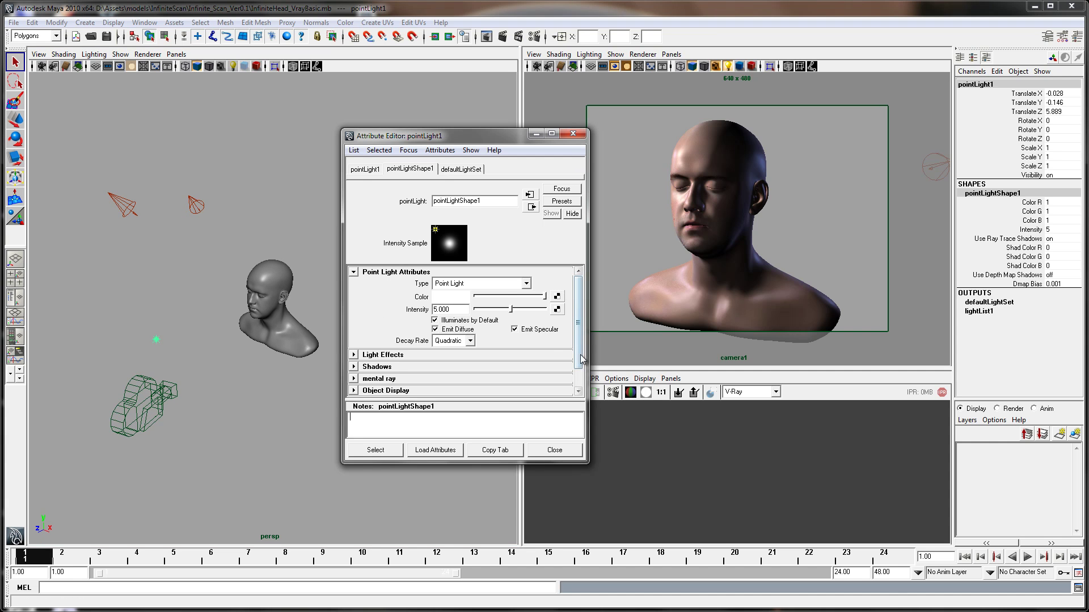
left_click_drag(474, 136, 492, 134)
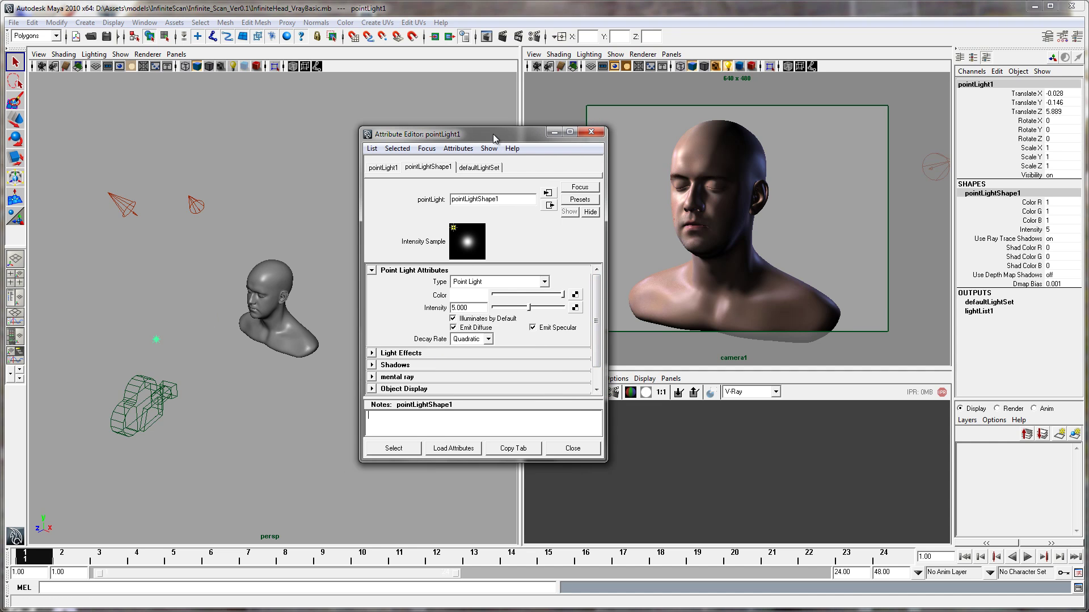
left_click_drag(173, 322, 142, 350)
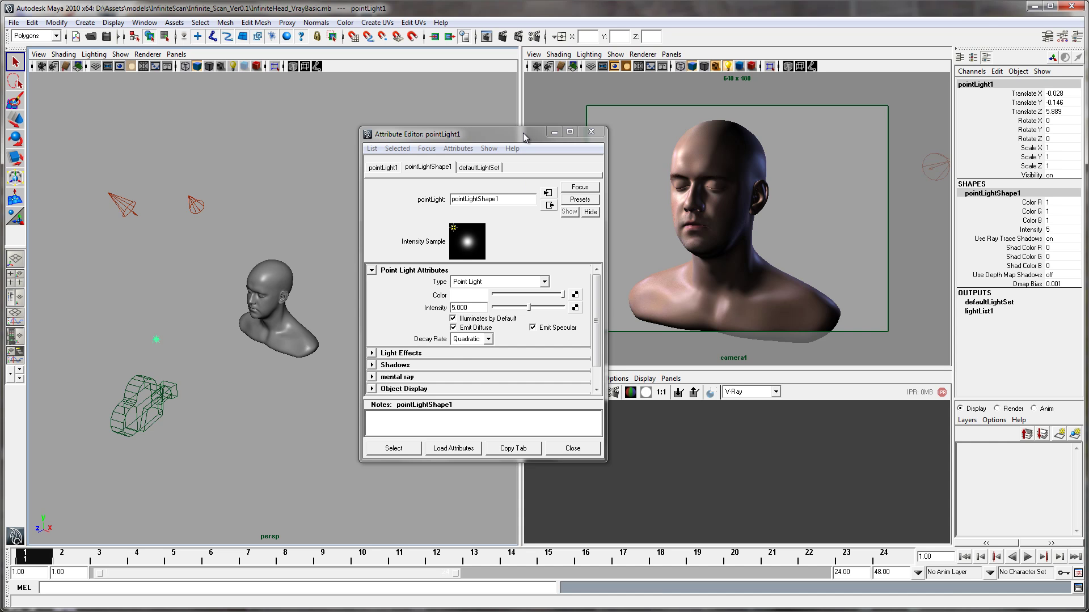
left_click_drag(522, 132, 528, 134)
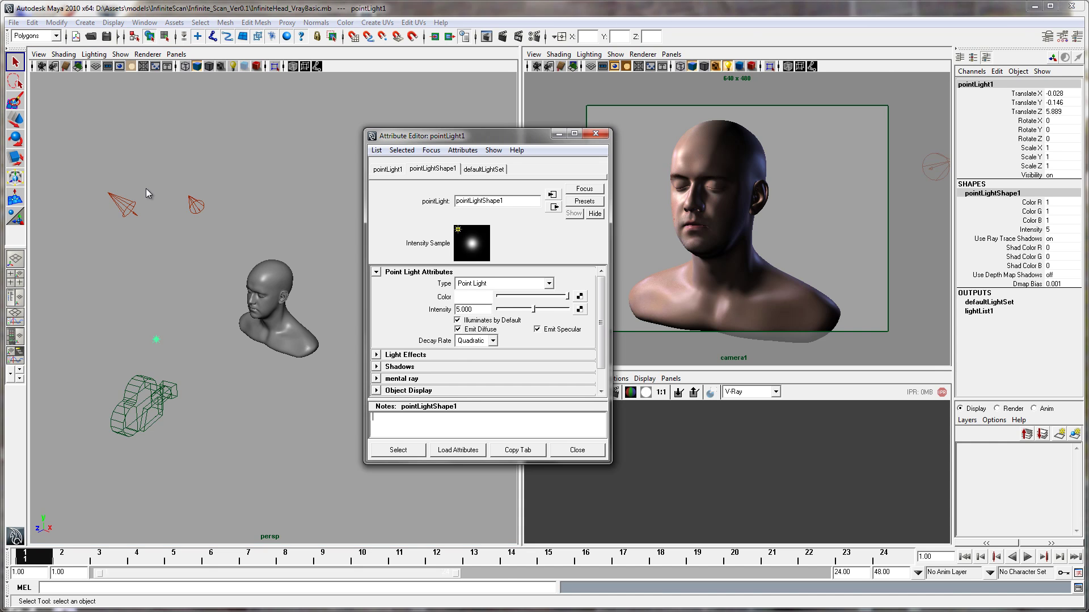
left_click_drag(145, 188, 87, 226)
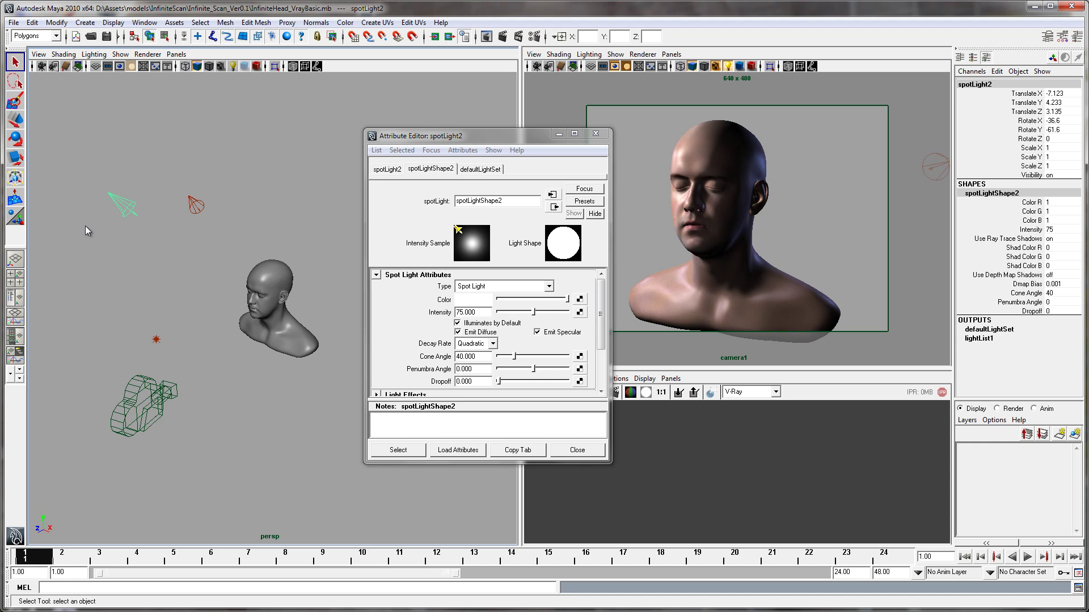
left_click_drag(214, 184, 190, 212)
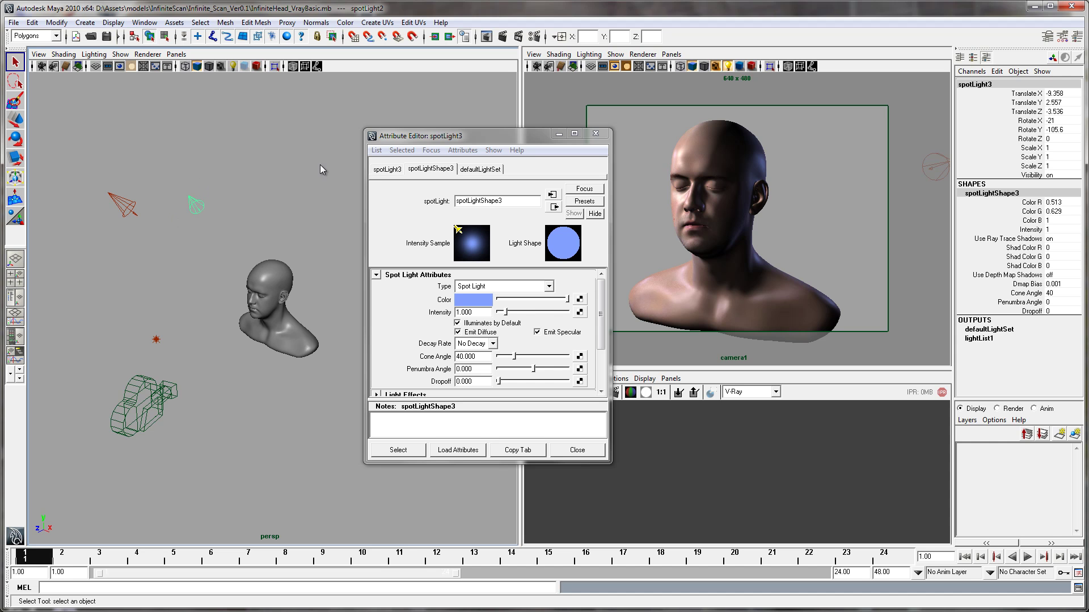
Compare the color settings of the rim lights spotLight1 and spotLight3 with those of pointLight1
left_click(395, 137)
left_click_drag(395, 138, 533, 149)
left_click_drag(454, 242, 401, 277)
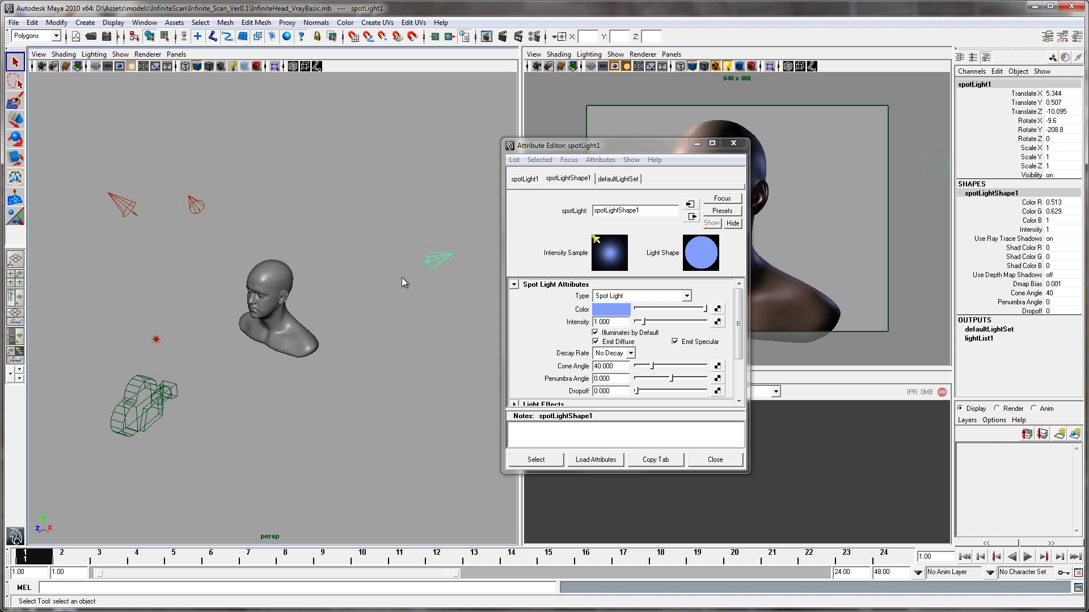
left_click(158, 343)
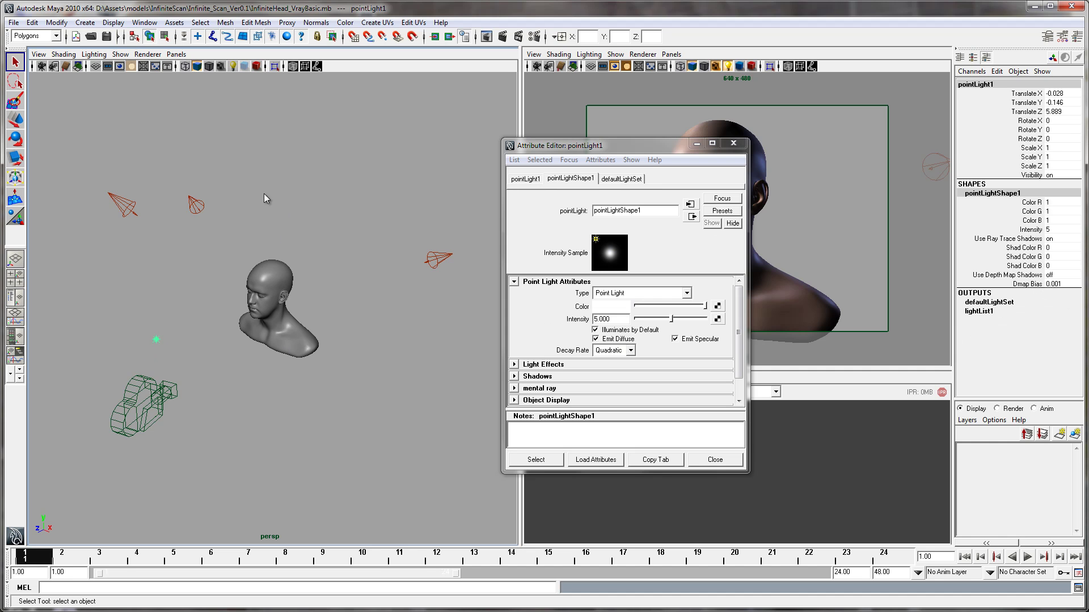
left_click_drag(170, 212, 171, 212)
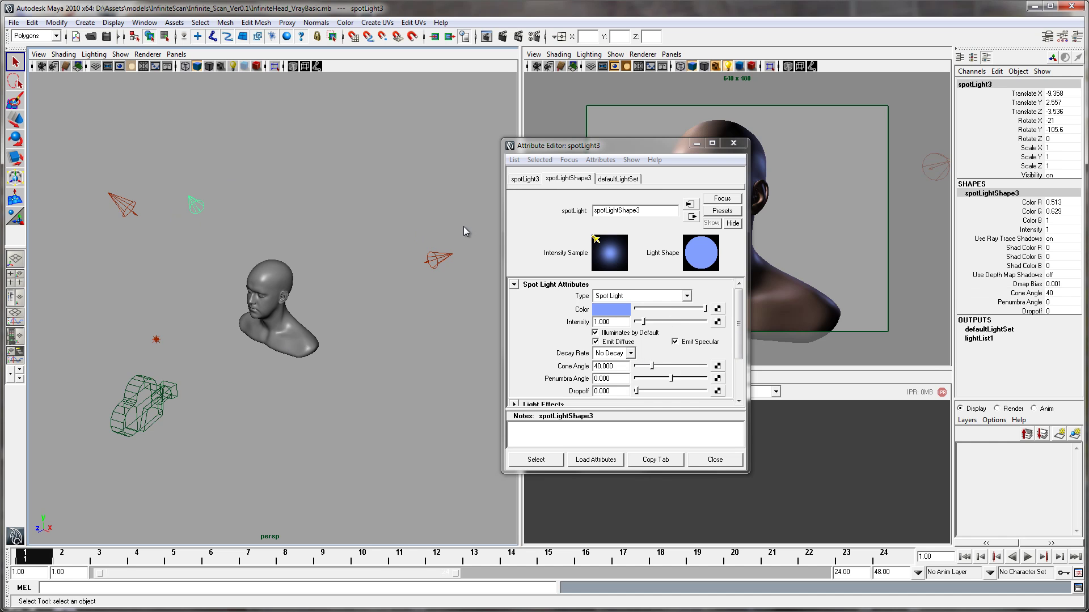
left_click(438, 260)
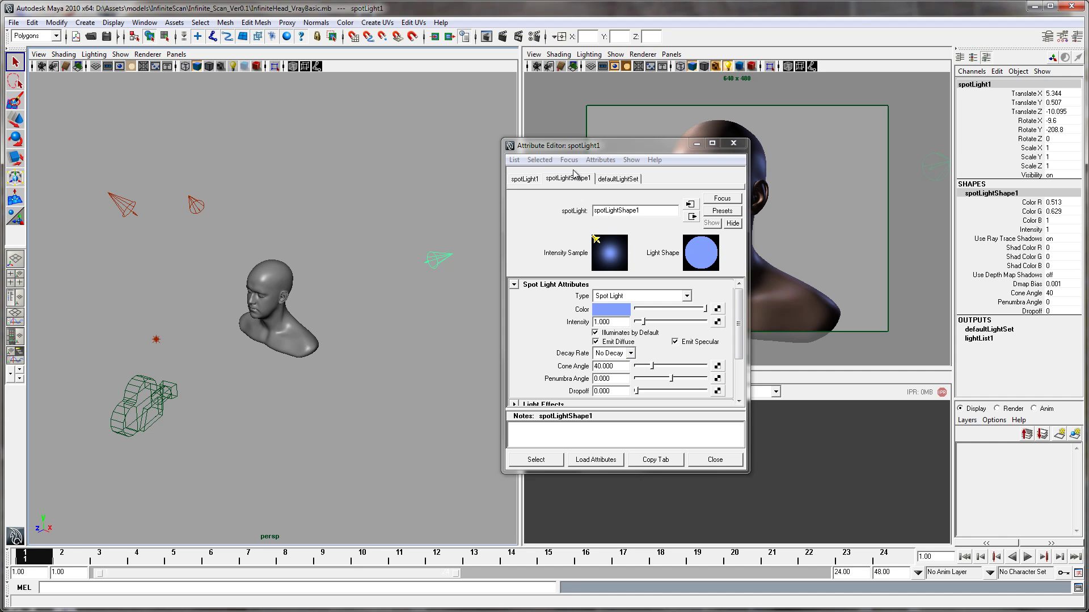
Check the intensity of spotLight1 and spotLight3, and compare it with spotLight2 and pointLight1
left_click_drag(587, 155, 438, 210)
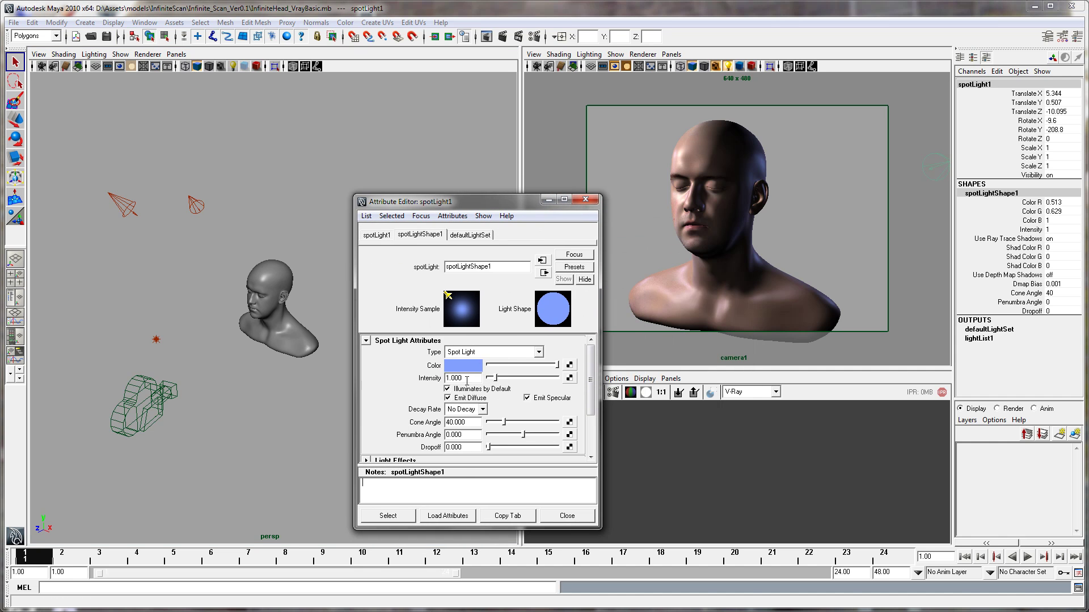
double_click(456, 379)
left_click(195, 203)
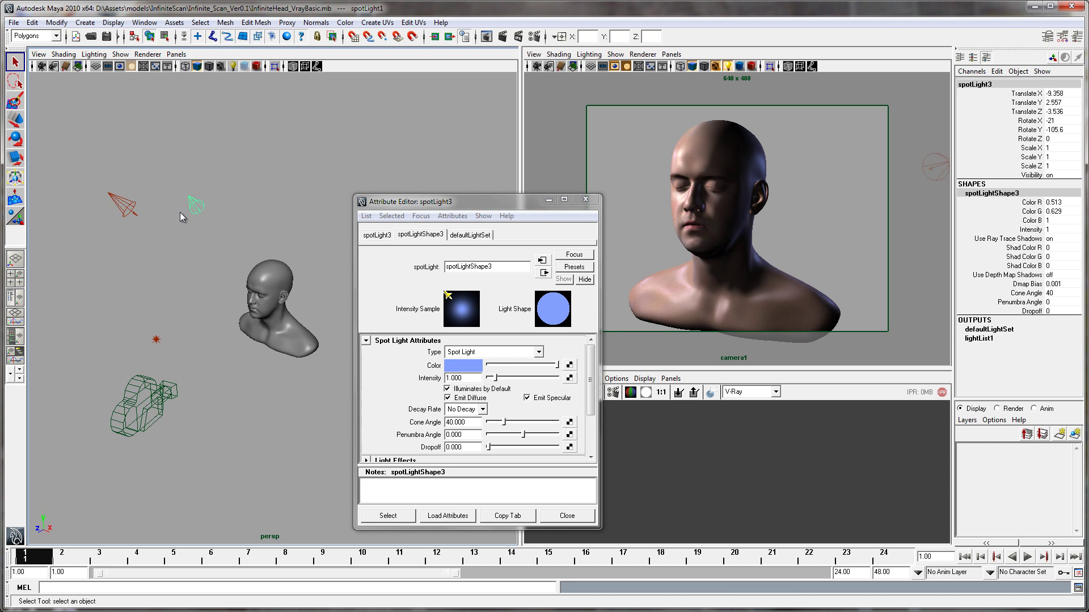
left_click_drag(398, 207, 387, 366)
left_click(420, 258)
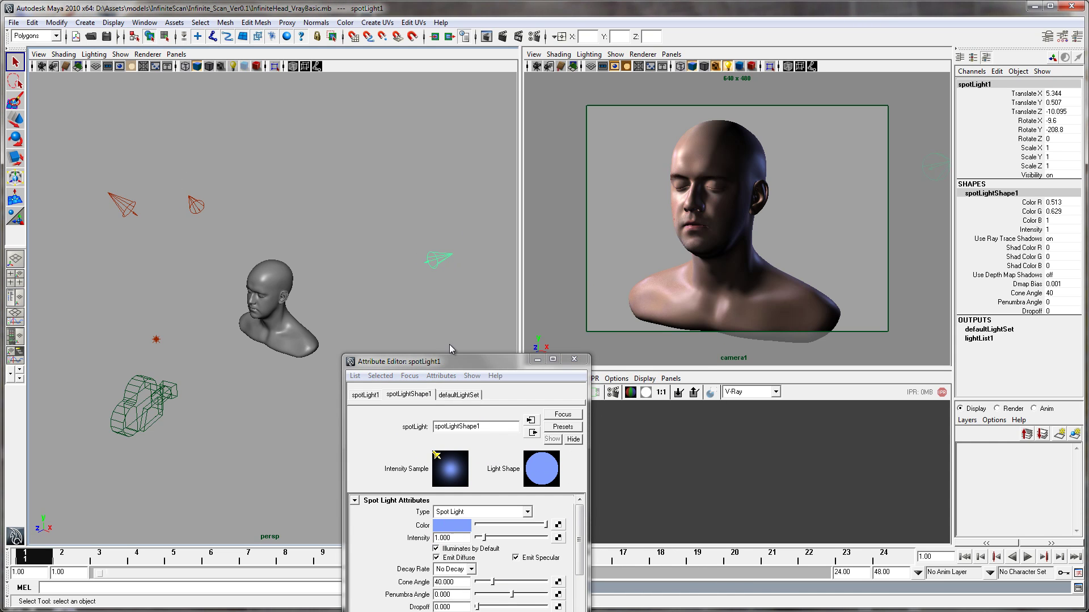
left_click_drag(447, 365, 428, 202)
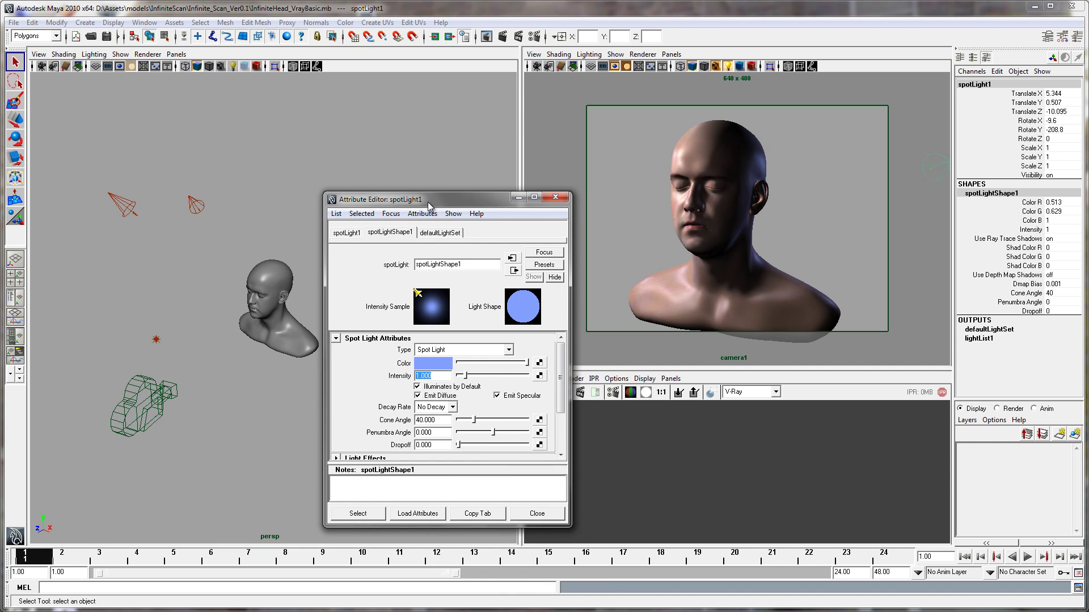
left_click_drag(432, 200, 638, 168)
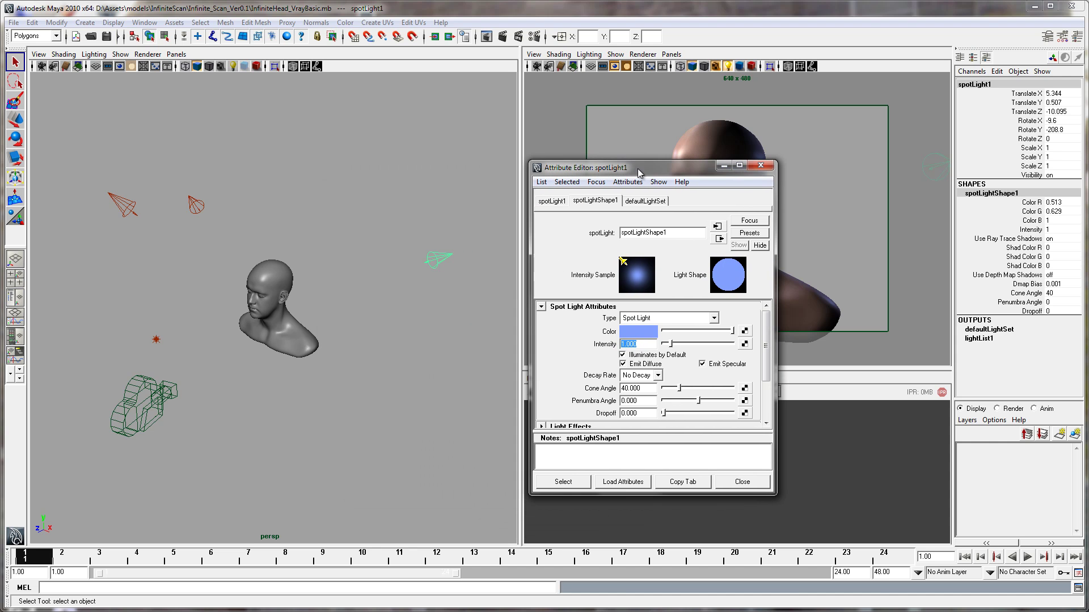
left_click(122, 205)
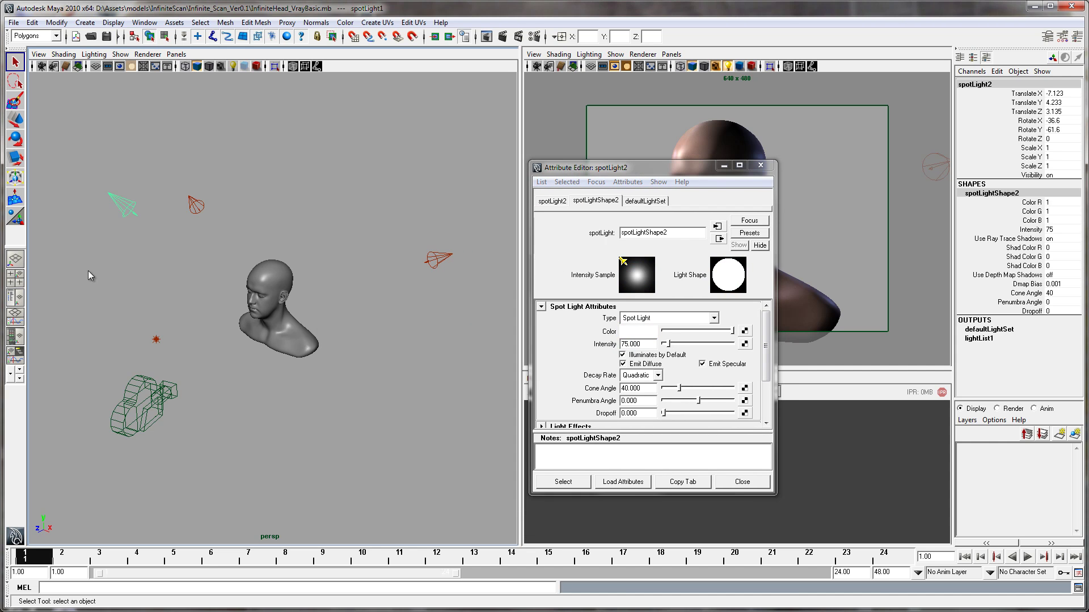
left_click(156, 340)
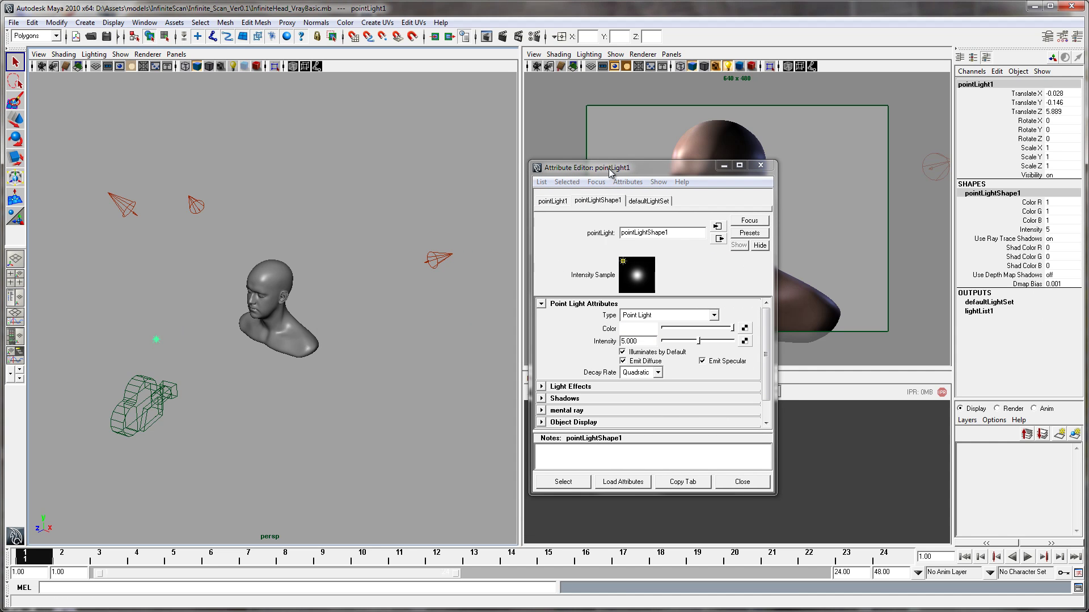
Start an IPR render of camera1 with V-Ray and place the frame buffer clear of the lights in the perspective view
left_click_drag(616, 170, 379, 234)
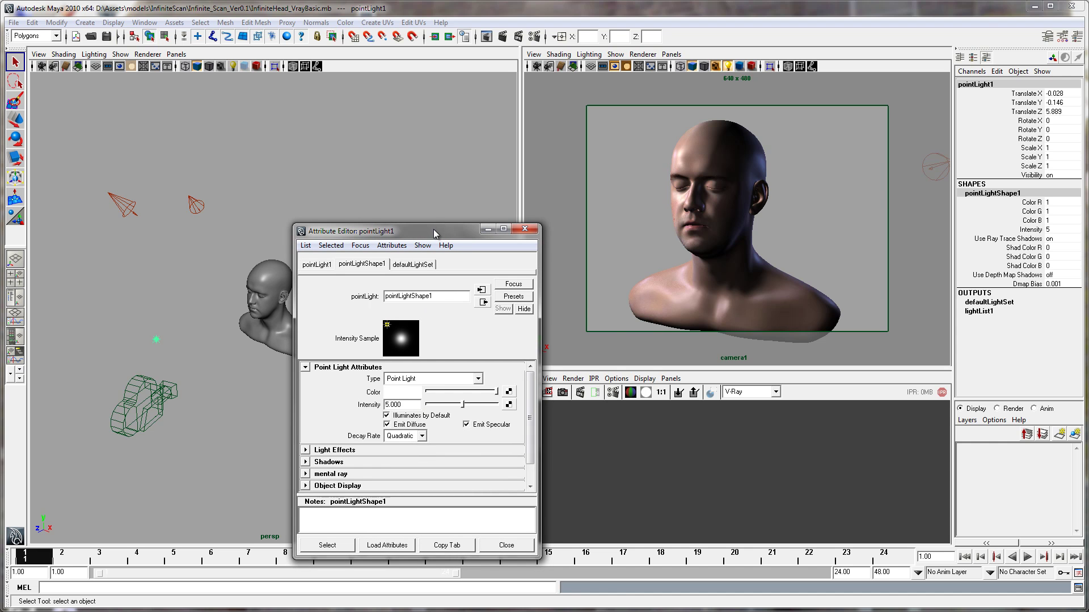
left_click_drag(433, 230, 968, 131)
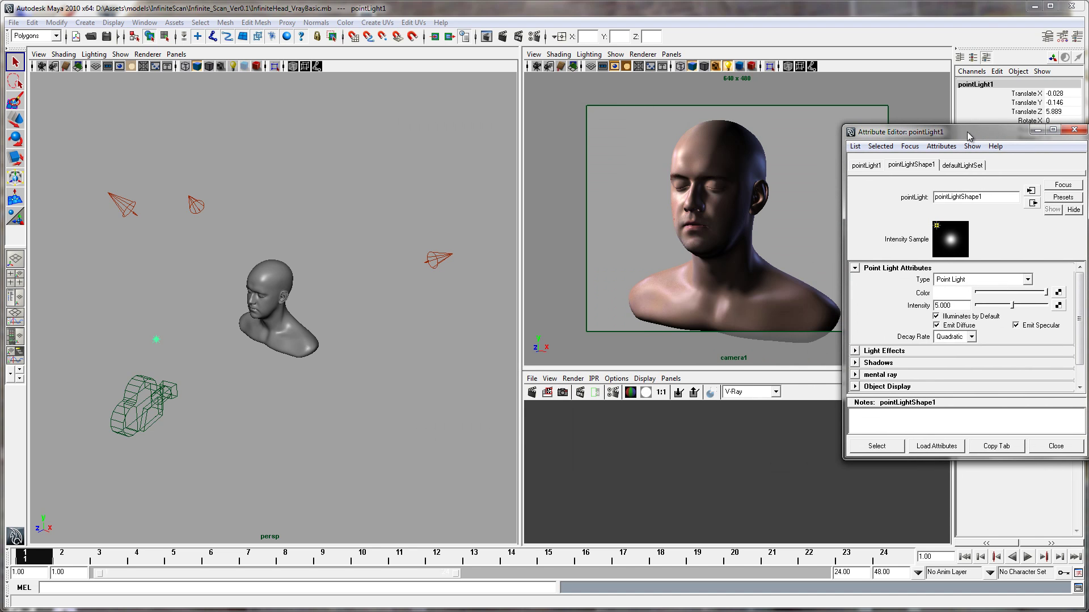
left_click(594, 379)
mouse_move(623, 420)
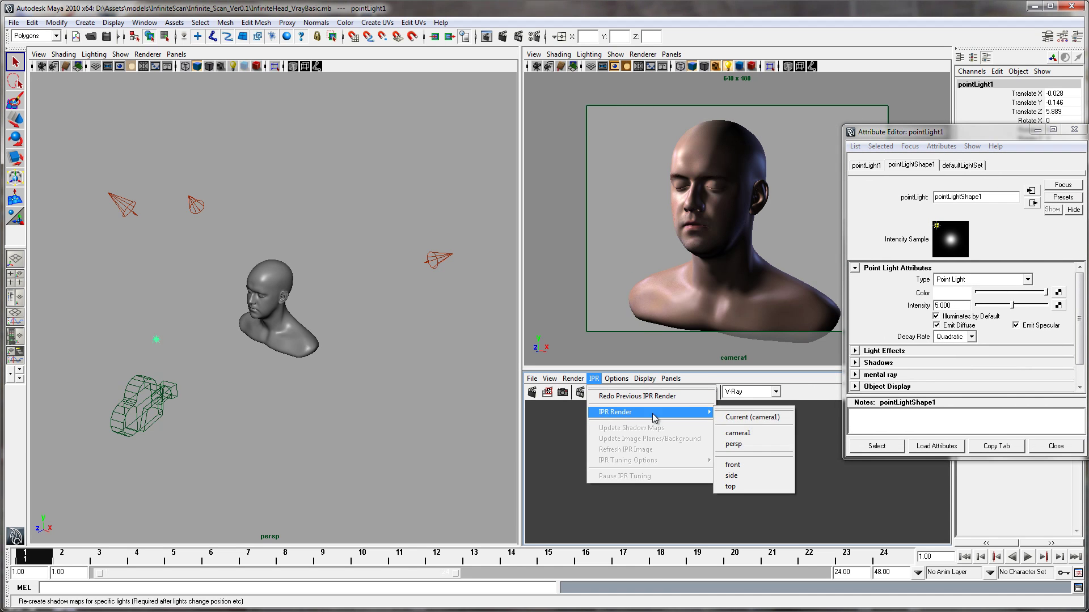
left_click(772, 434)
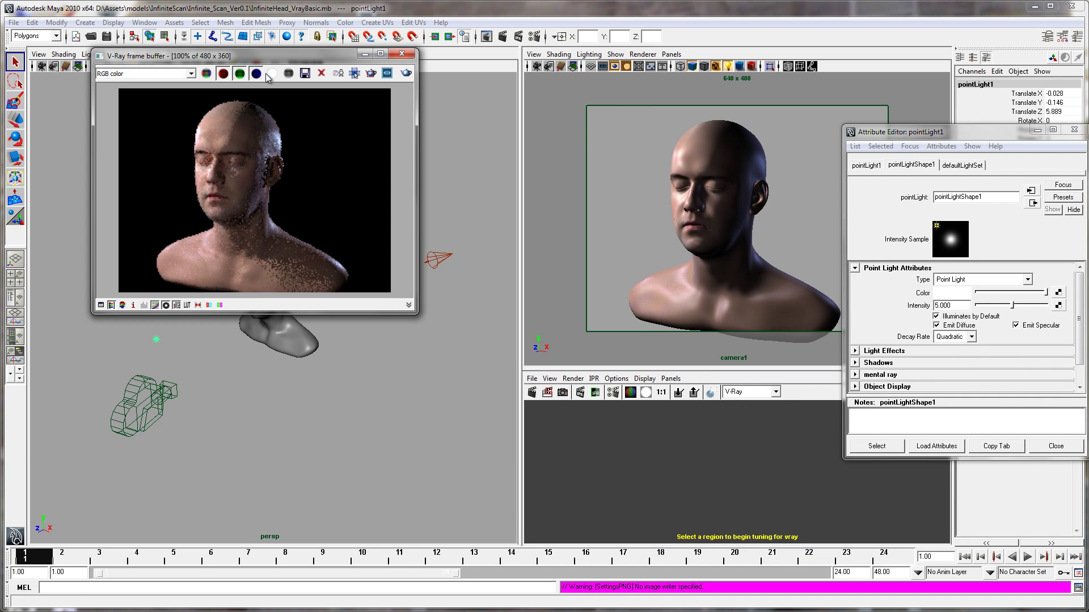
left_click_drag(276, 57, 344, 76)
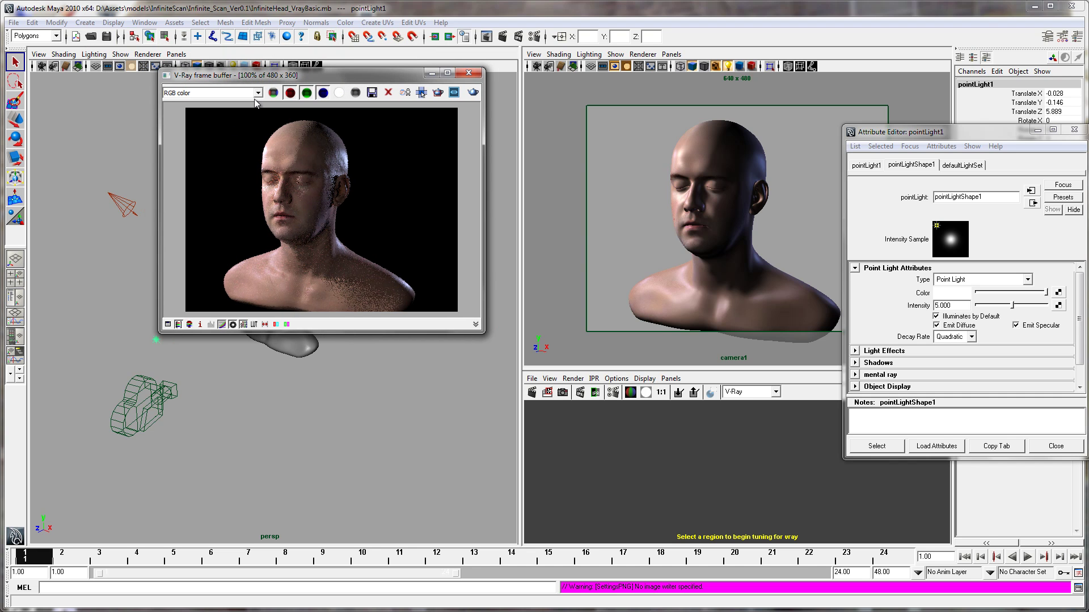
left_click_drag(264, 76, 500, 102)
Show the Raytrace Shadow Attributes of spotLight2 in an enlarged Attribute Editor beside the frame buffer
left_click(186, 212)
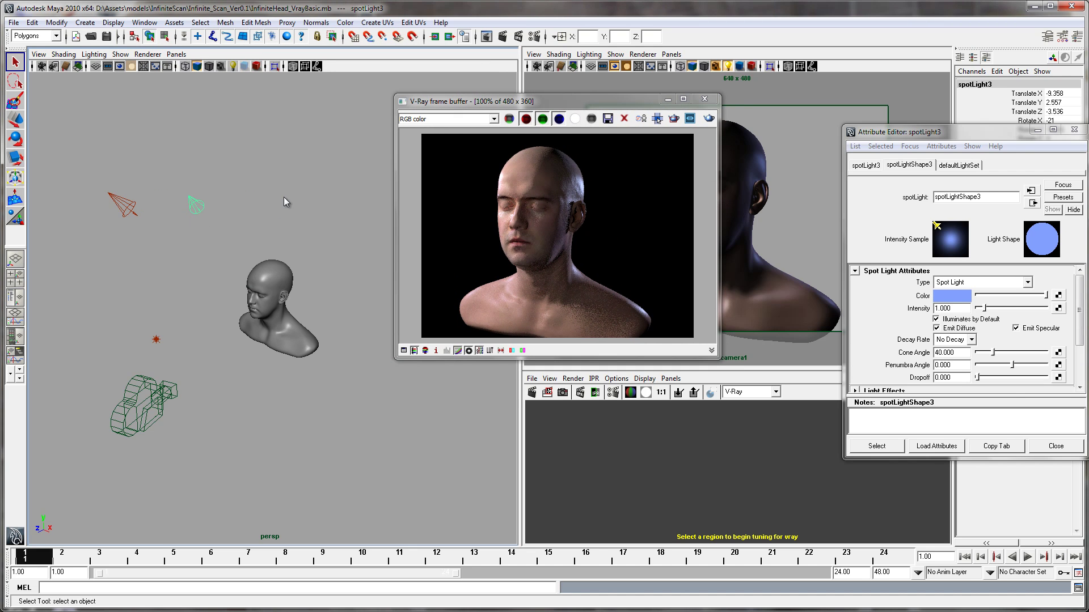
left_click(110, 196)
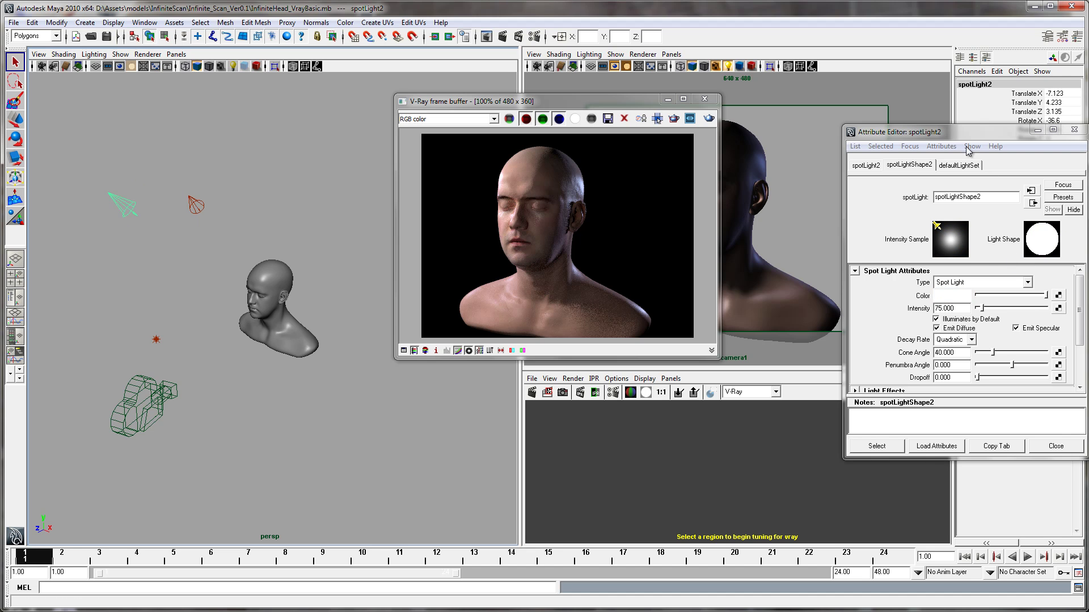
left_click_drag(969, 135, 831, 93)
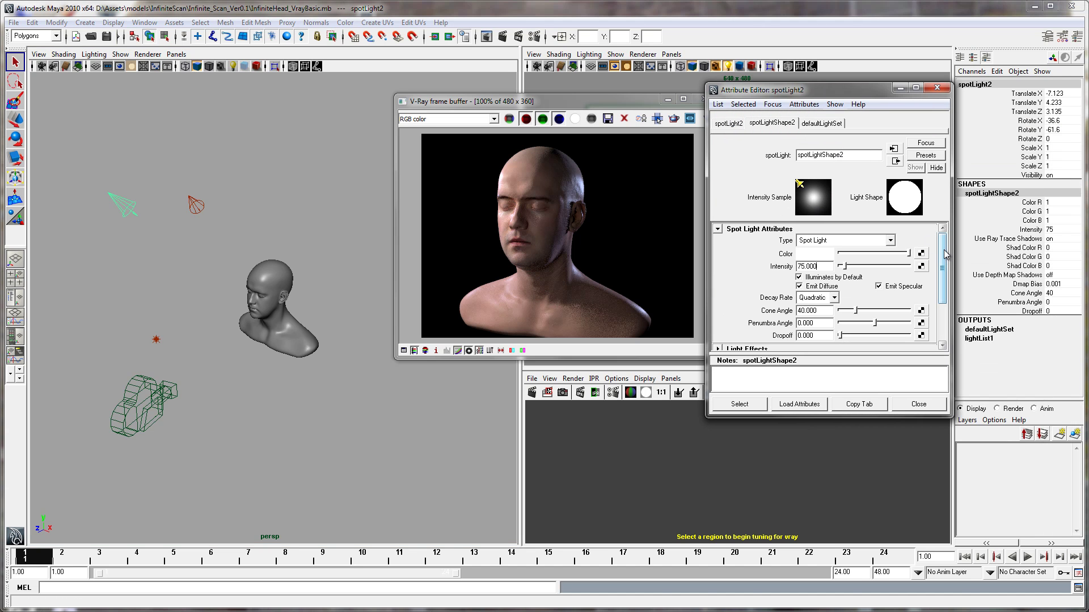
left_click_drag(945, 255, 946, 291)
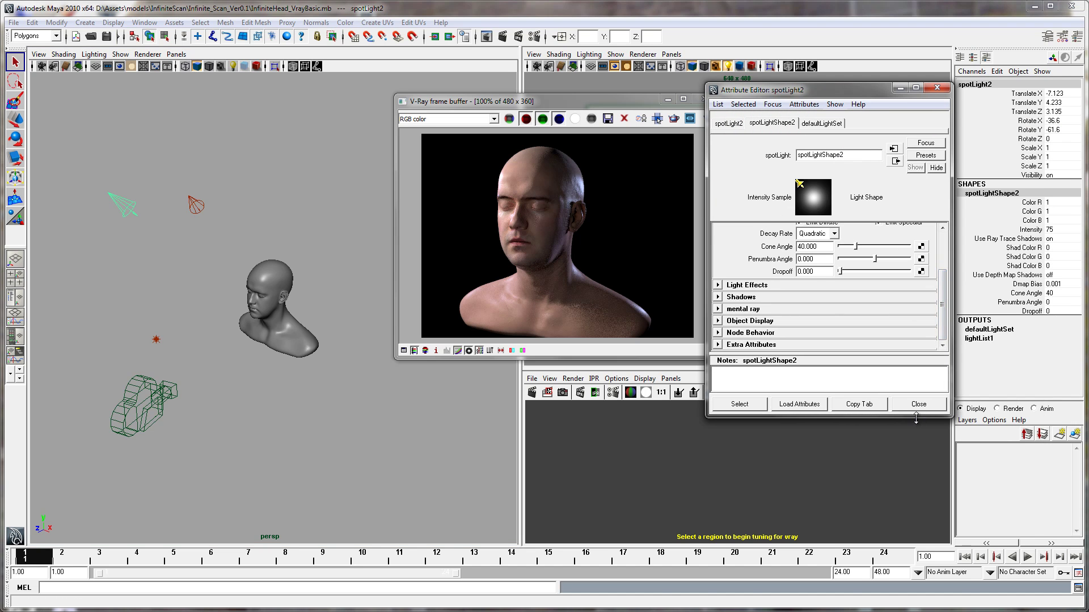
left_click_drag(913, 463, 913, 550)
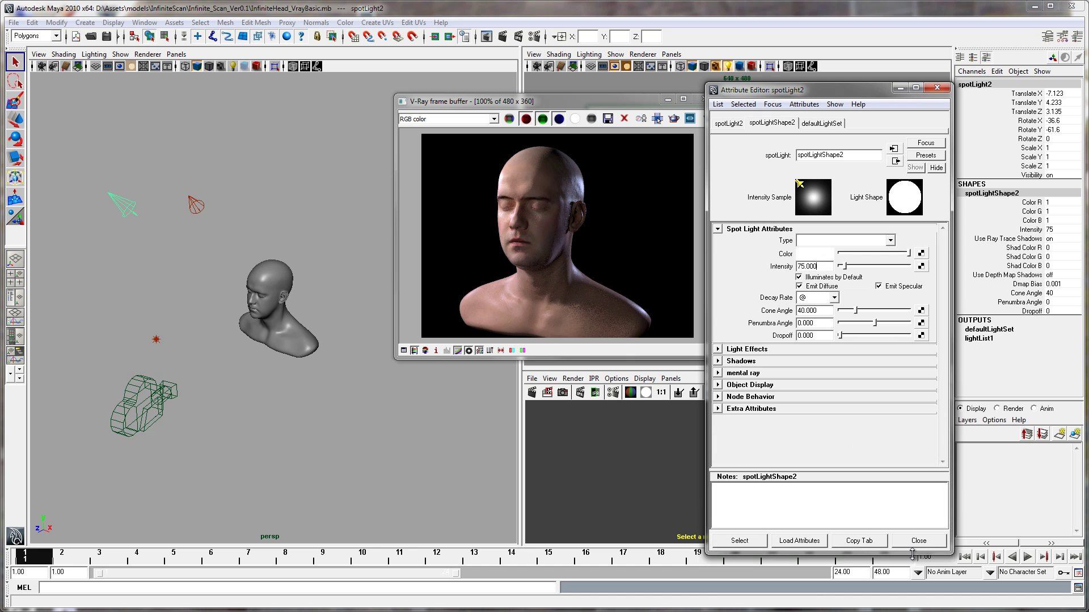
left_click(718, 361)
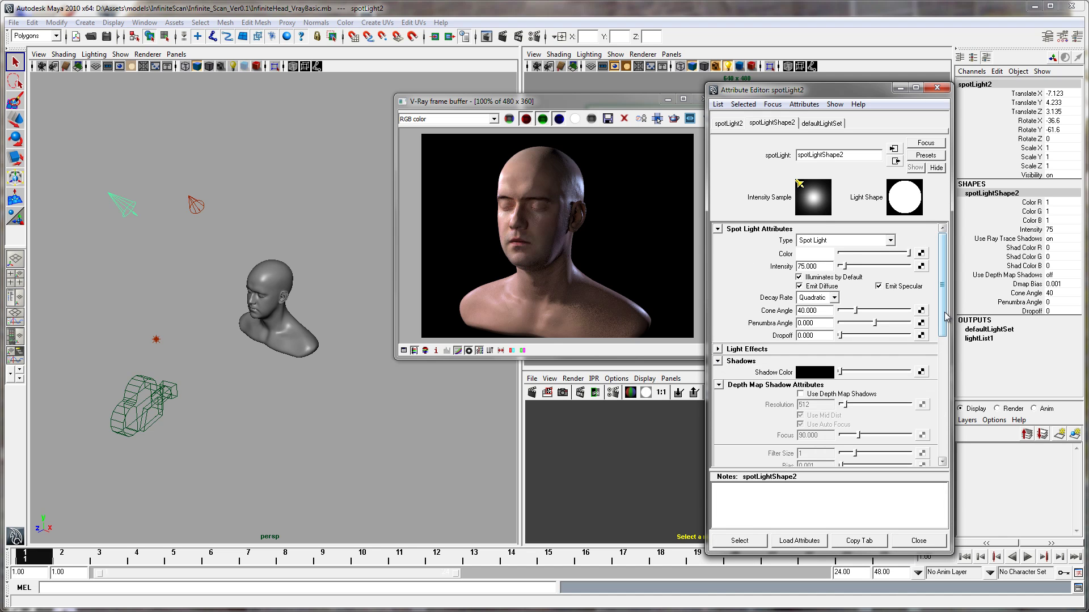
left_click_drag(941, 319, 937, 435)
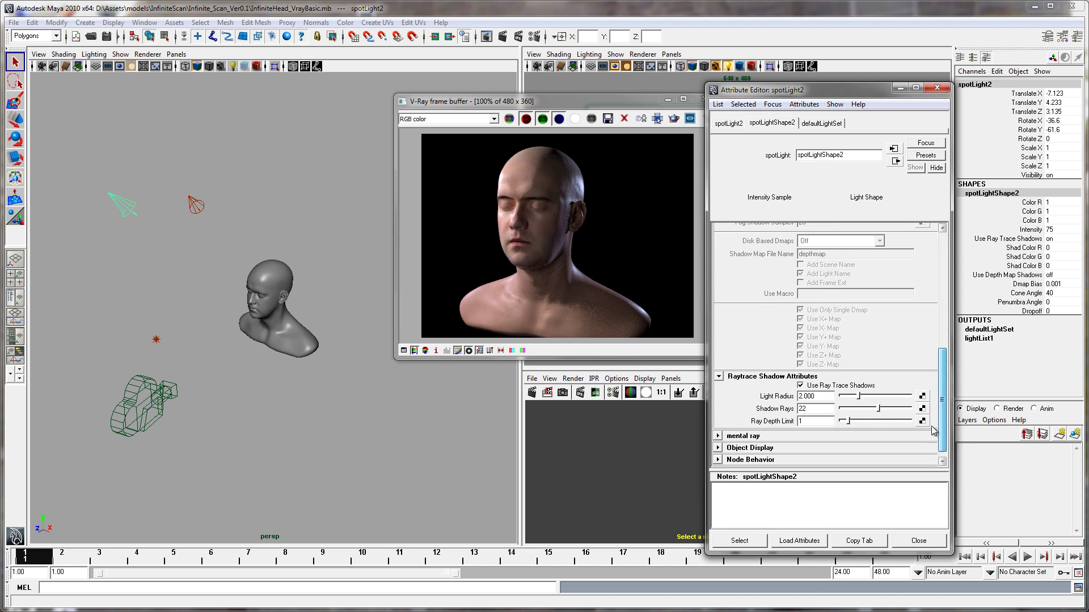
Test spotLight2's ray-traced shadows with a light radius of 0 and set the radius back to 2
double_click(811, 395)
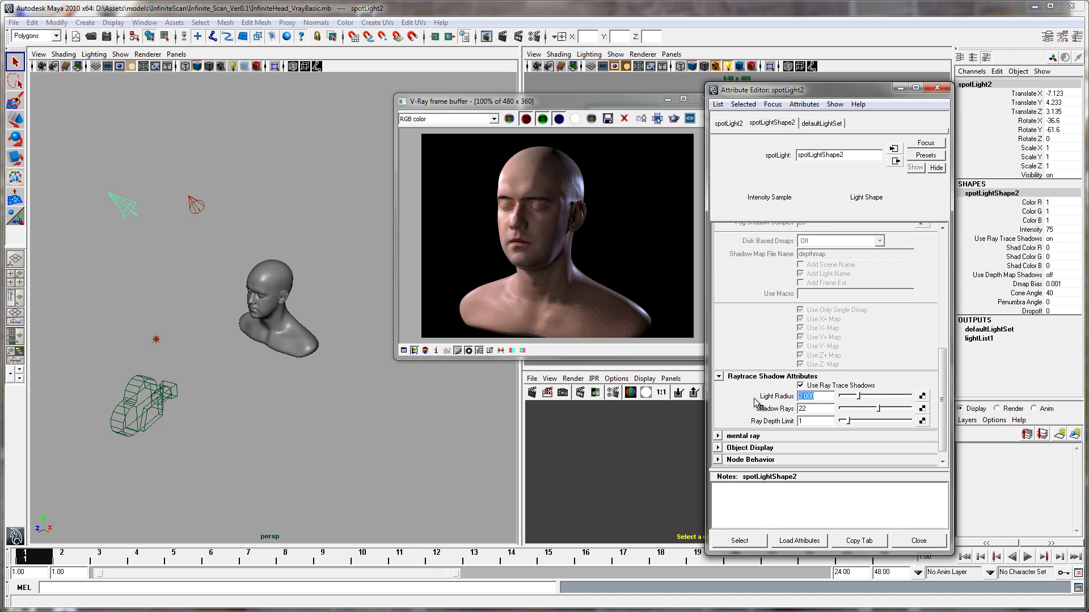
type("0")
key("Return")
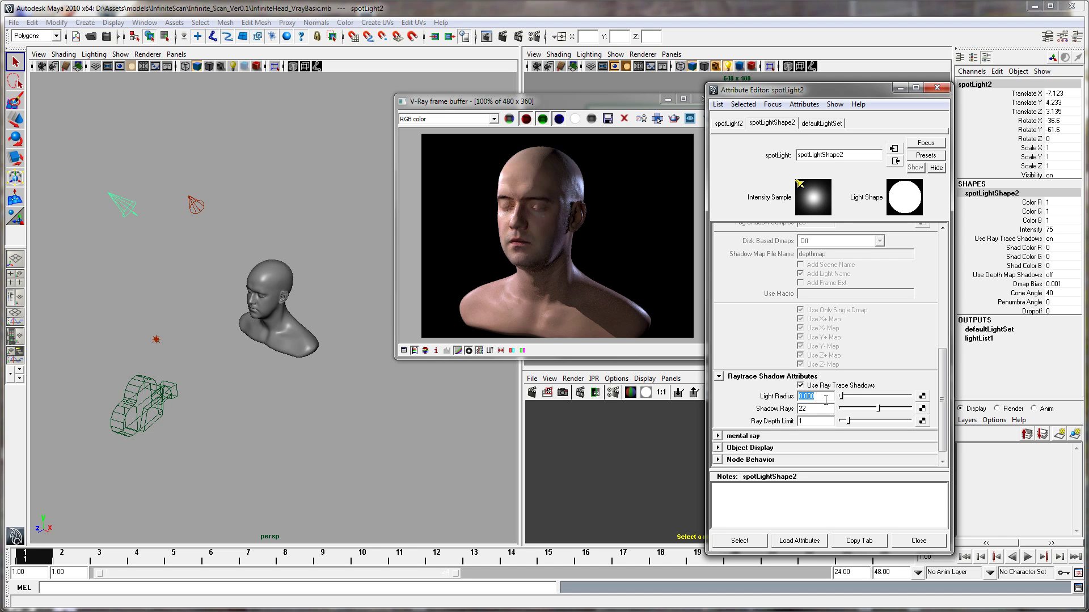
type("2")
key("Return")
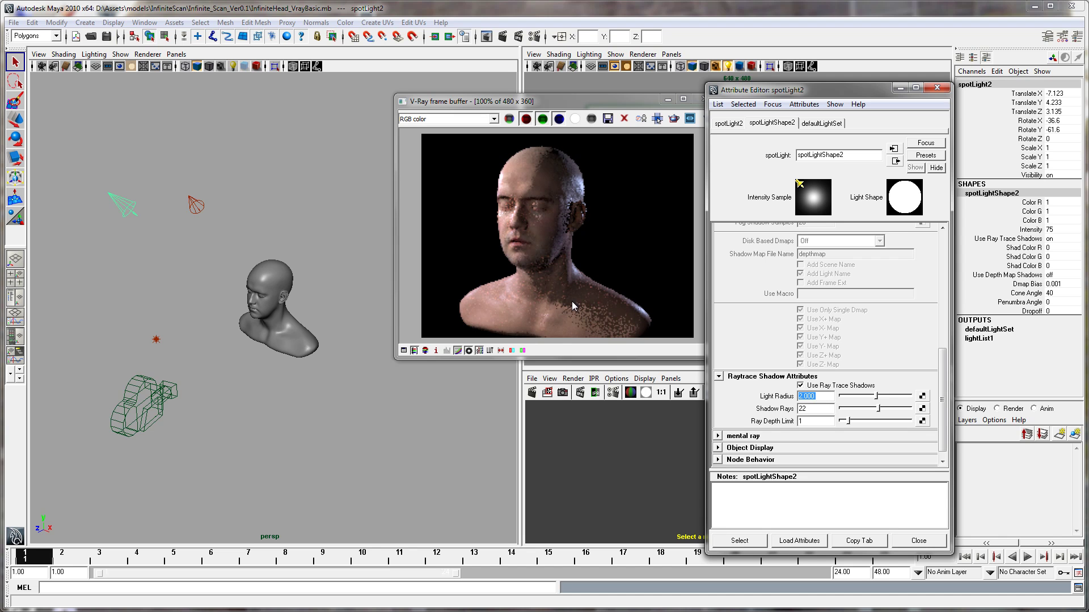
Test spotLight2's ray-traced shadows with 1 shadow ray and set the shadow rays back to 22
double_click(805, 408)
type("1")
key("Return")
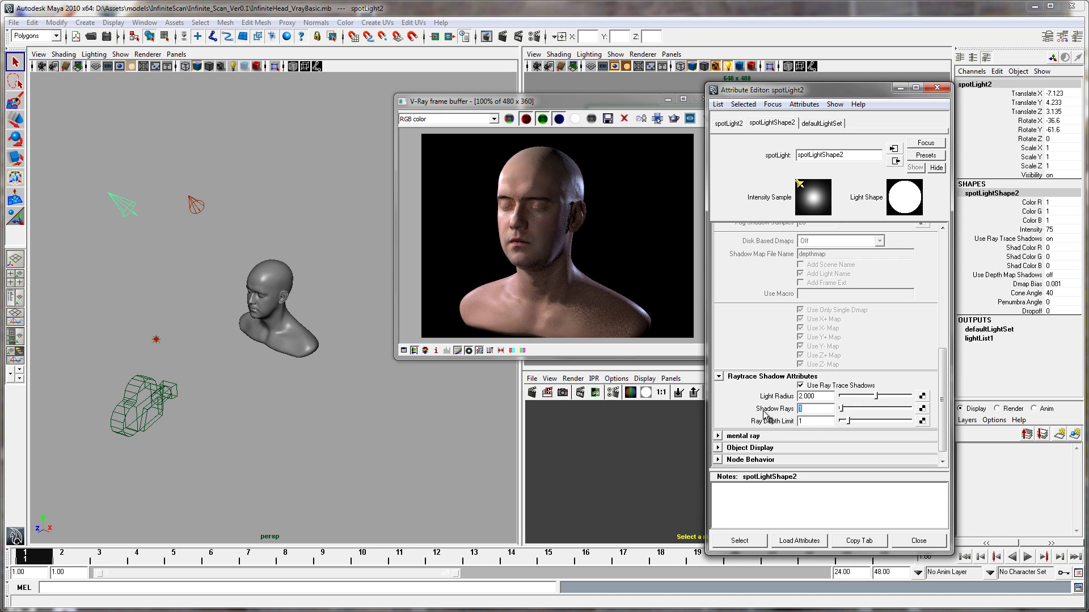
key("Return")
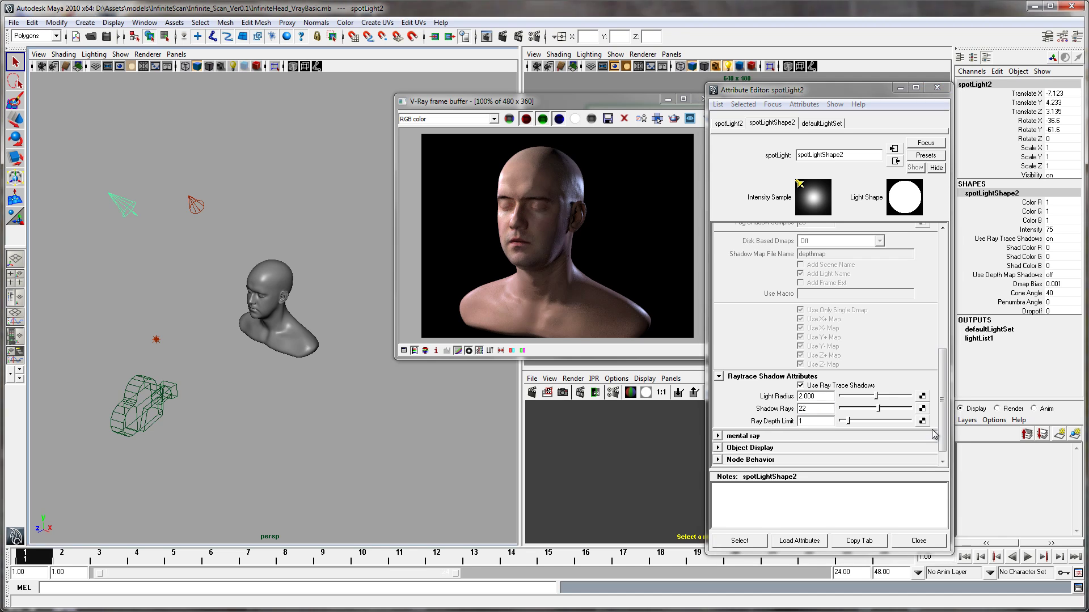
Show spotLight2's Spot Light Attributes and move the Attribute Editor and frame buffer clear of the camera1 view
left_click_drag(942, 411, 952, 291)
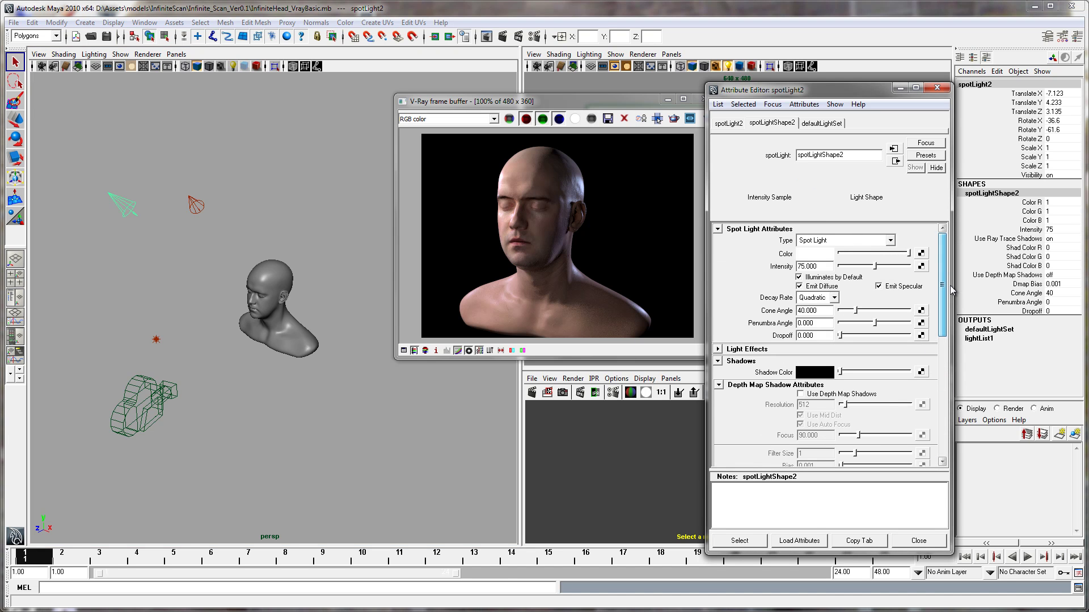
left_click_drag(828, 94, 876, 424)
left_click_drag(602, 106, 488, 95)
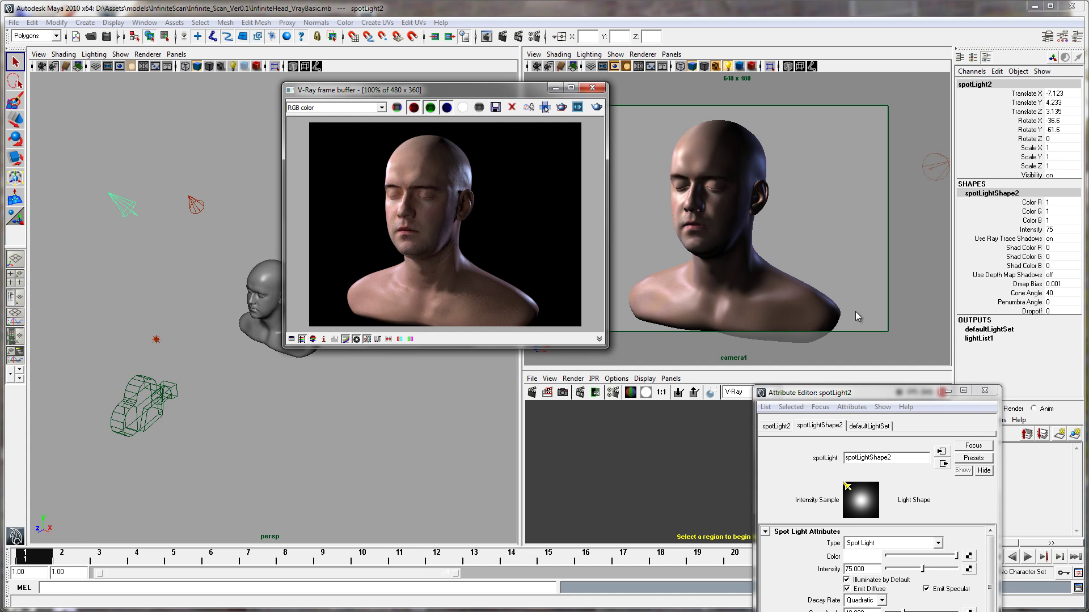
left_click_drag(927, 403, 879, 125)
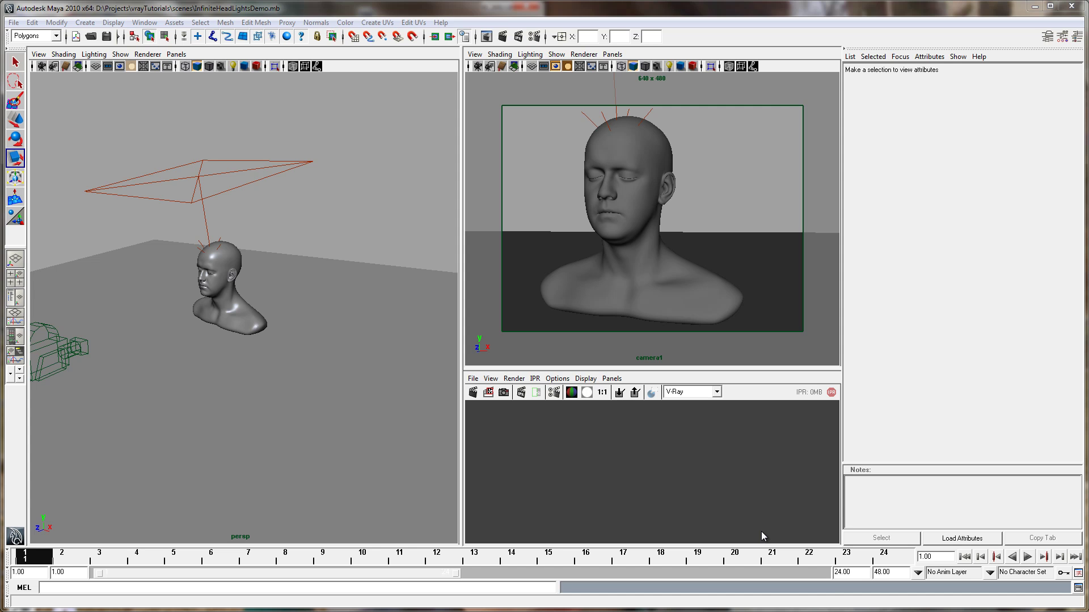
Select the rectangular V-Ray light above the head and look through the light types available for creation
left_click_drag(259, 251, 328, 271, "alt")
left_click(232, 237)
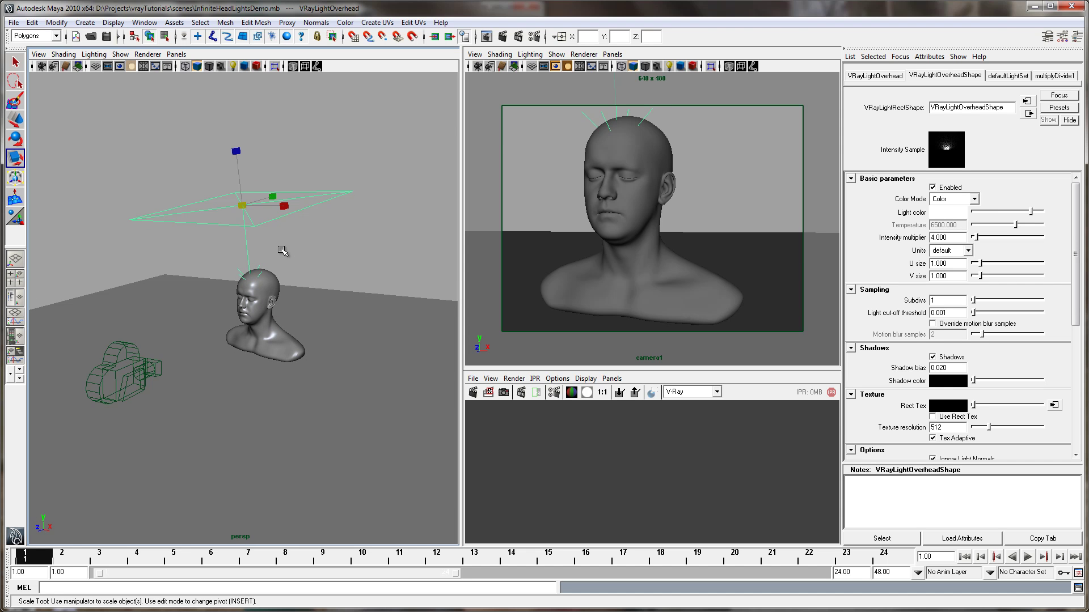
left_click_drag(287, 250, 294, 244, "alt")
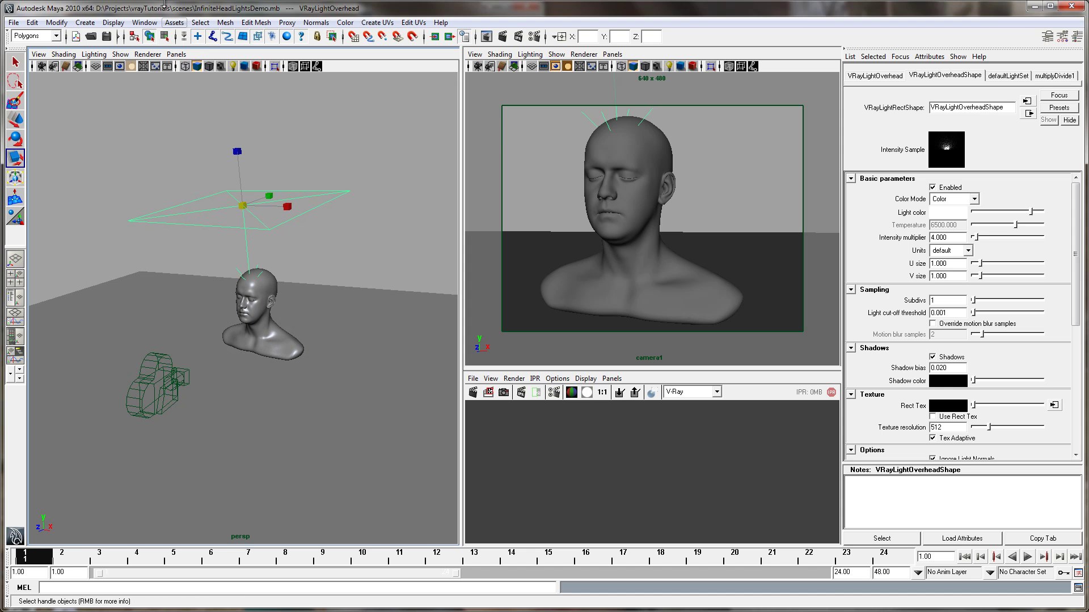
left_click(90, 23)
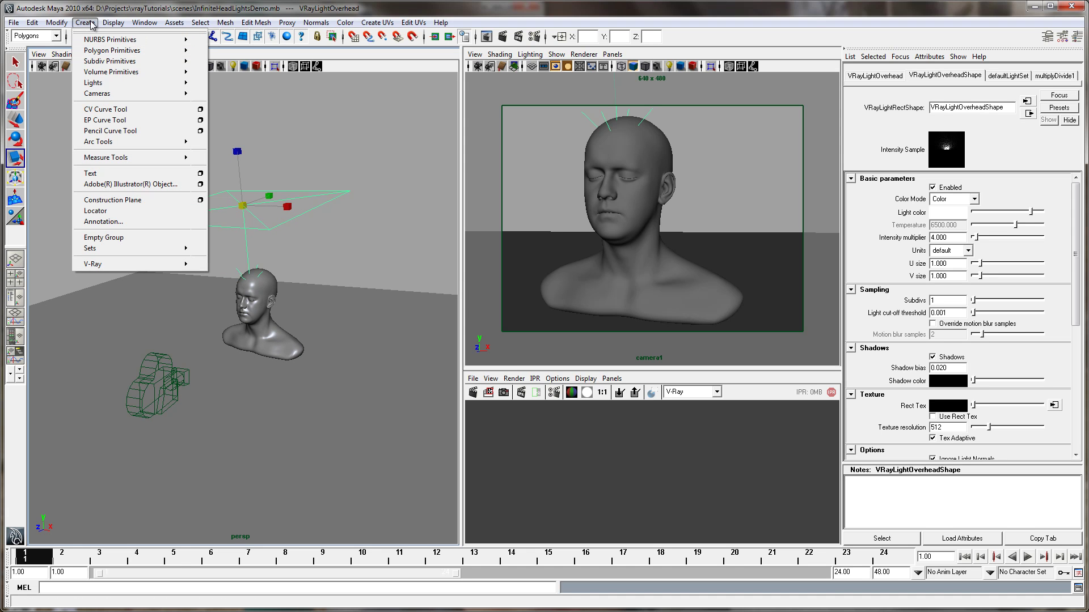
mouse_move(96, 82)
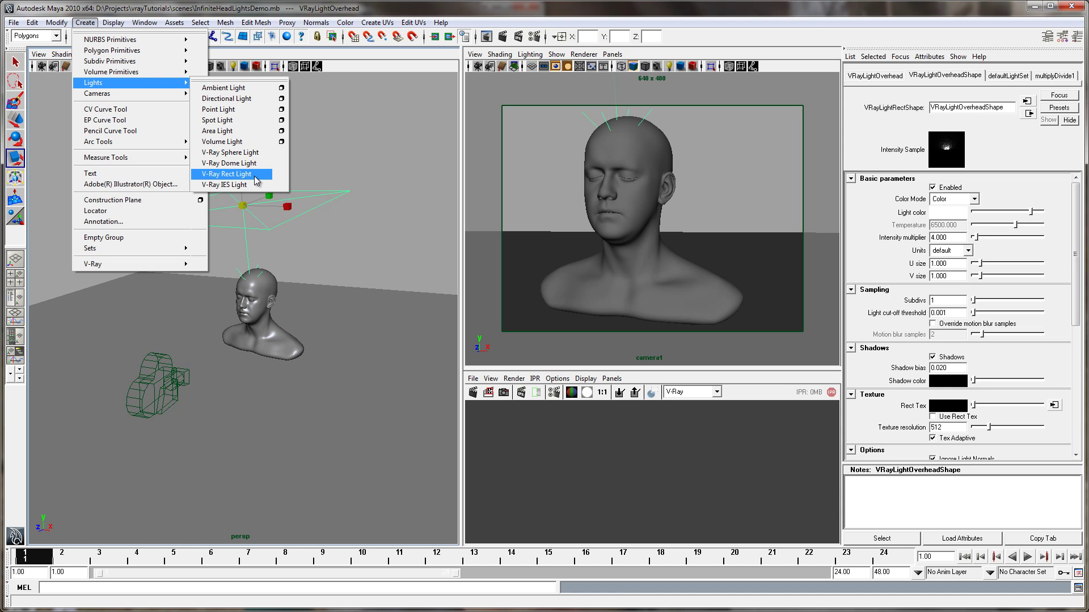
left_click(336, 217)
left_click_drag(336, 217, 331, 218, "alt")
Start an IPR render of camera1 with V-Ray
left_click(534, 379)
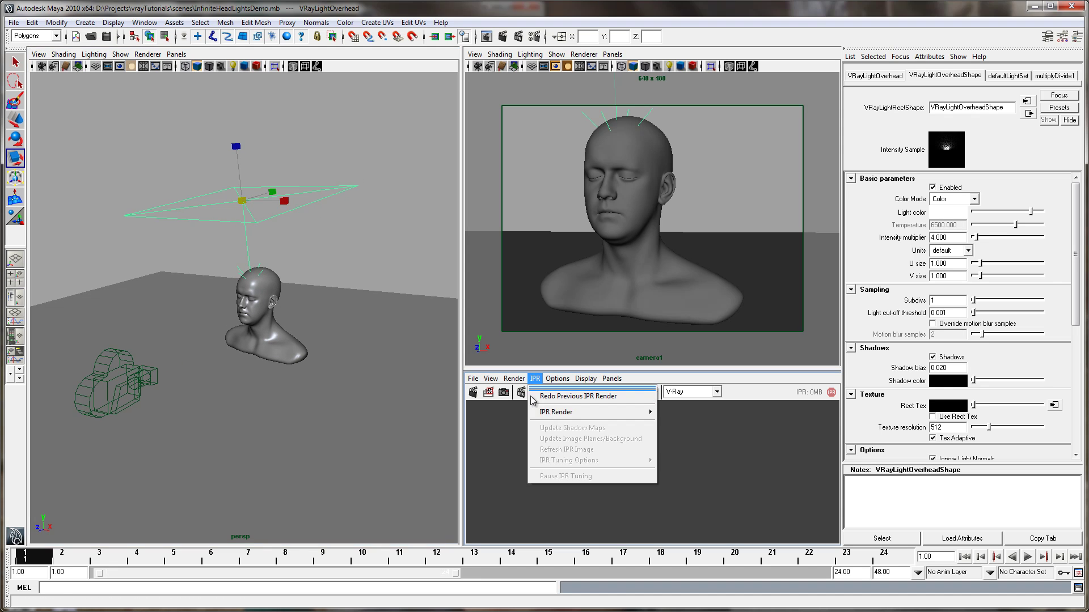
mouse_move(548, 417)
left_click(719, 440)
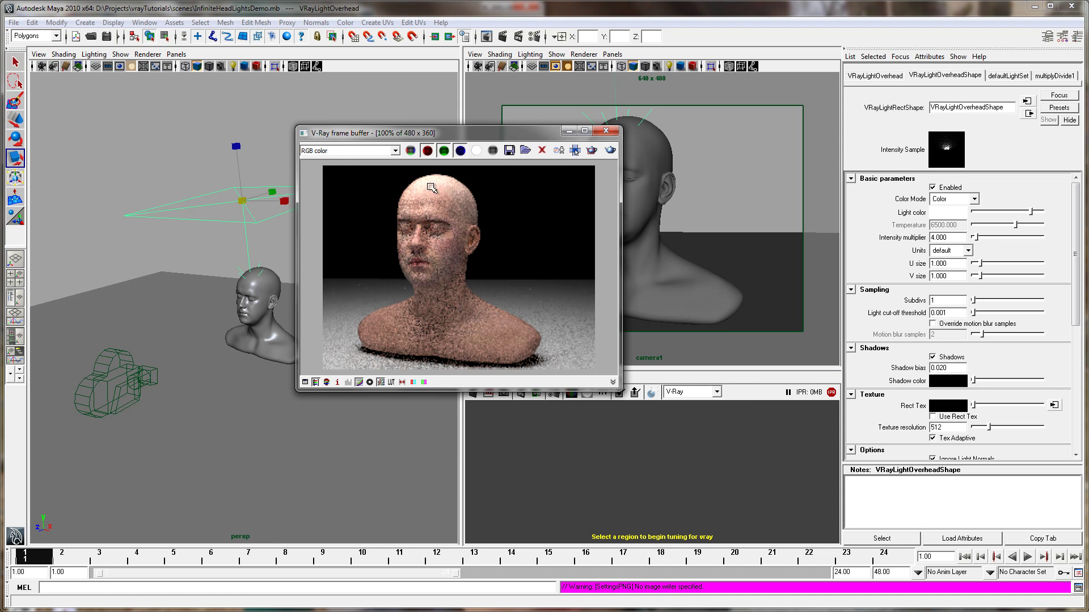
right_click_drag(675, 222, 696, 217, "alt")
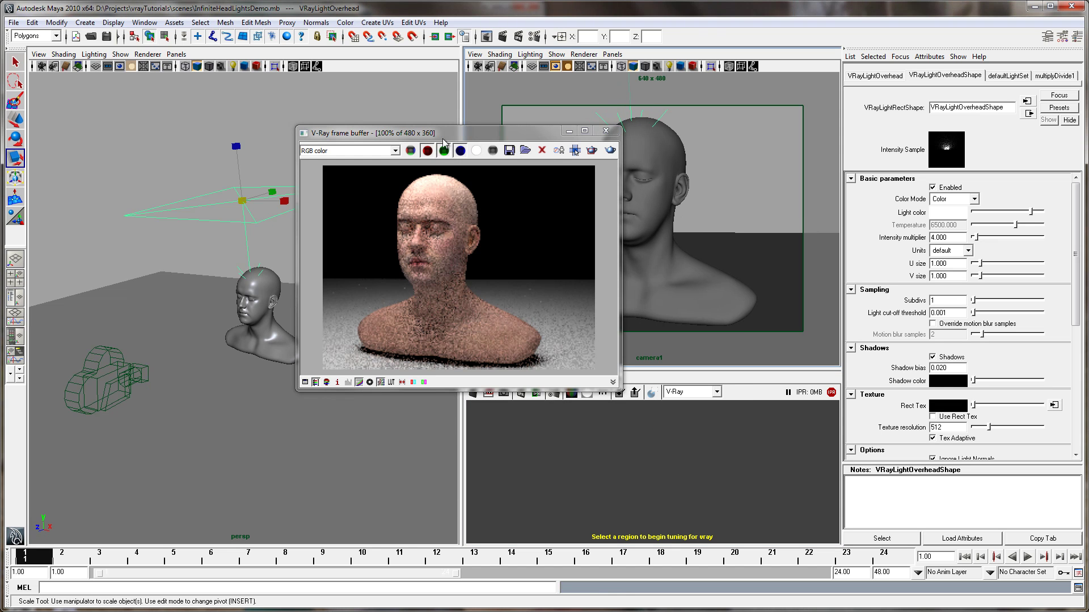
Select the floor plane under the head to inspect it and clear the selection
left_click(173, 322)
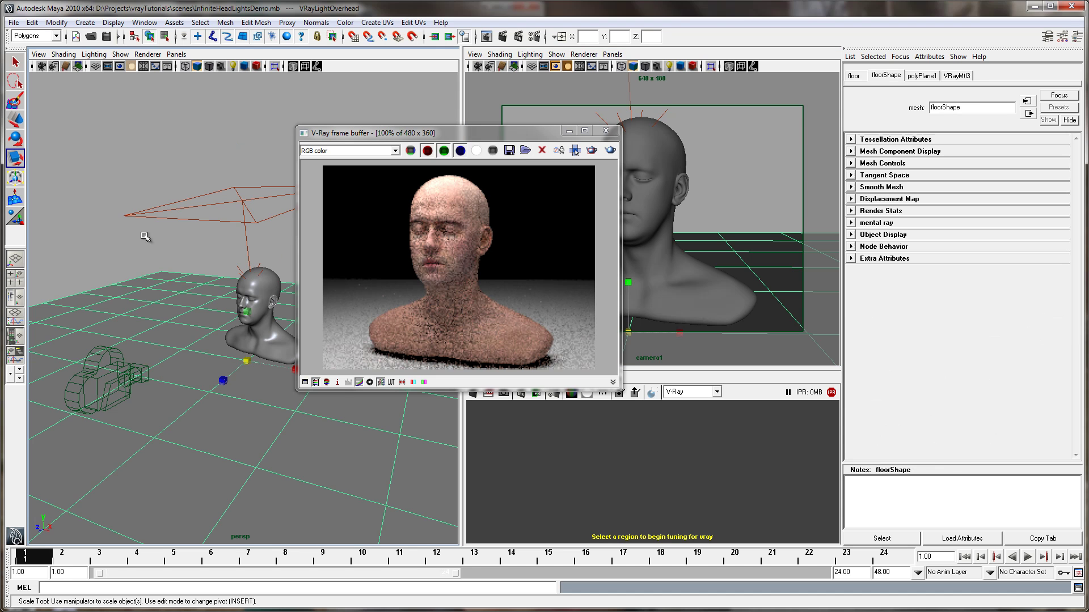
left_click(99, 254)
left_click(183, 292)
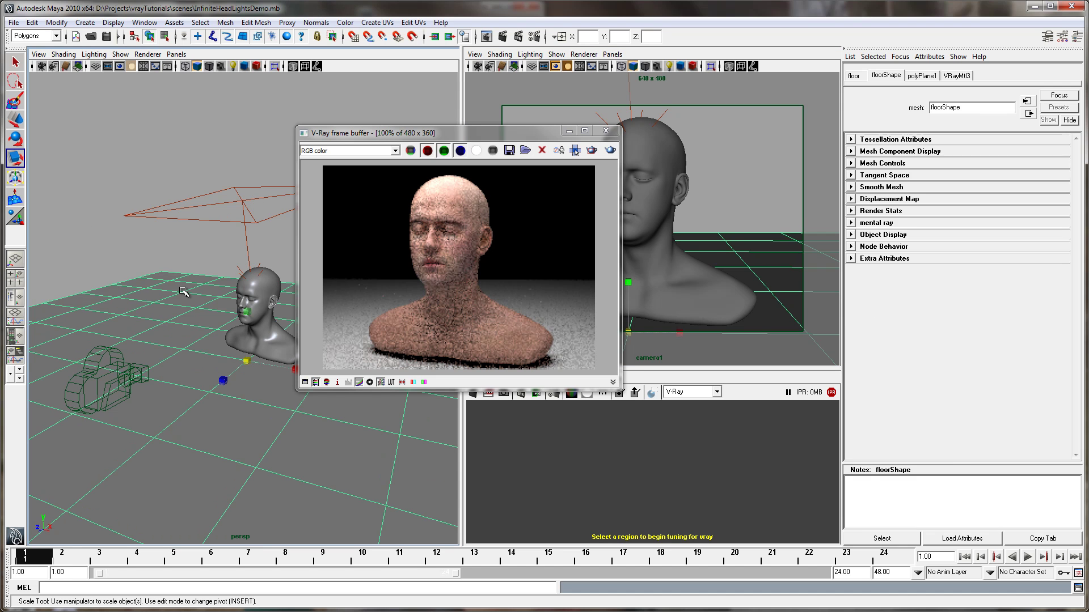
left_click(123, 243)
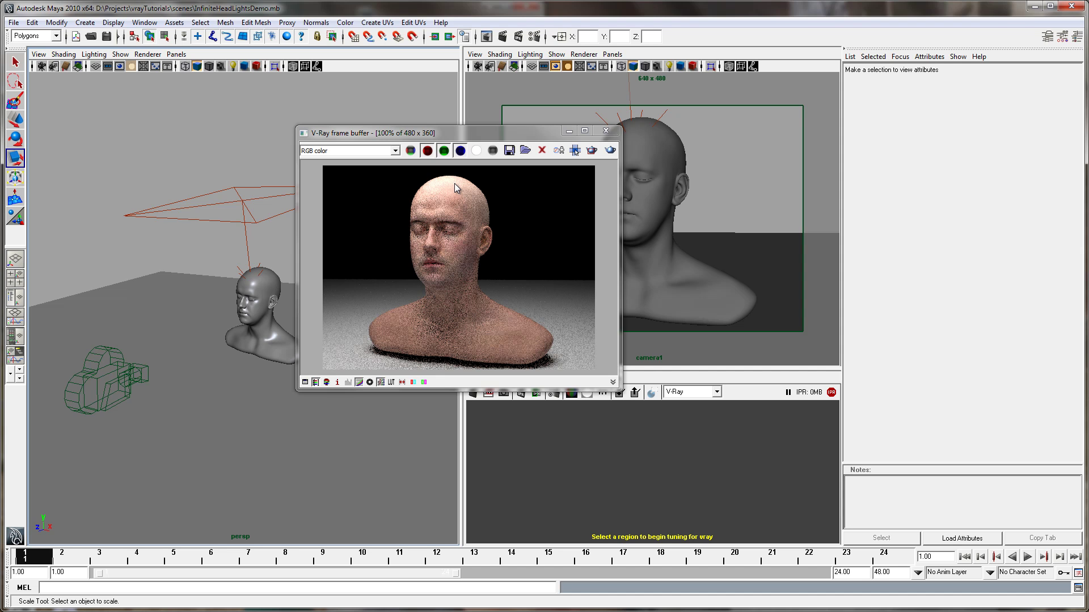
Compare the render with the frame buffer's sRGB display turned off and on, keeping it on
left_click_drag(480, 132, 506, 107)
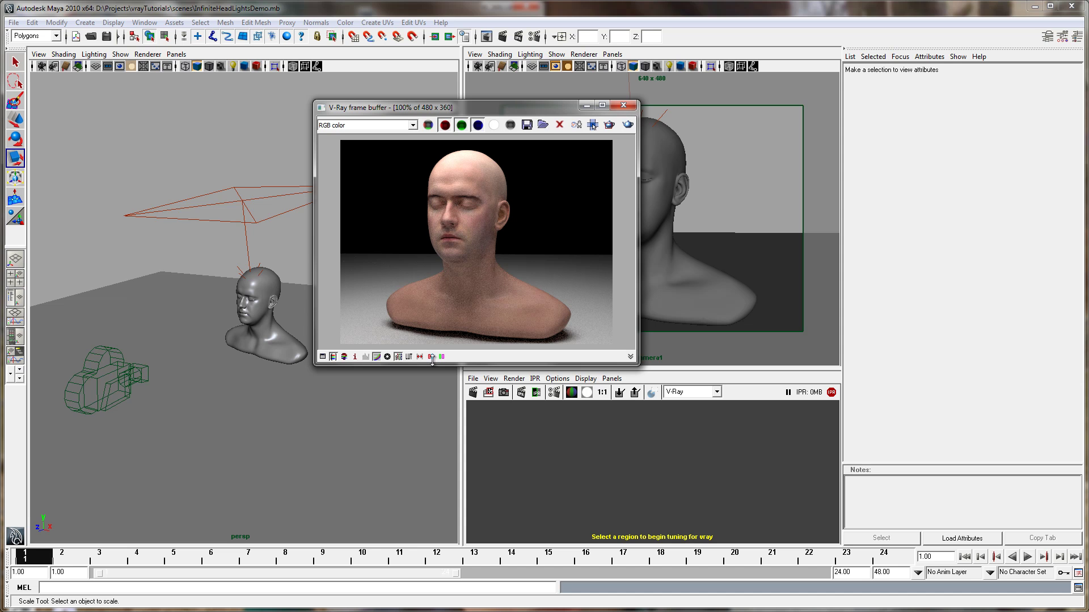
left_click(398, 357)
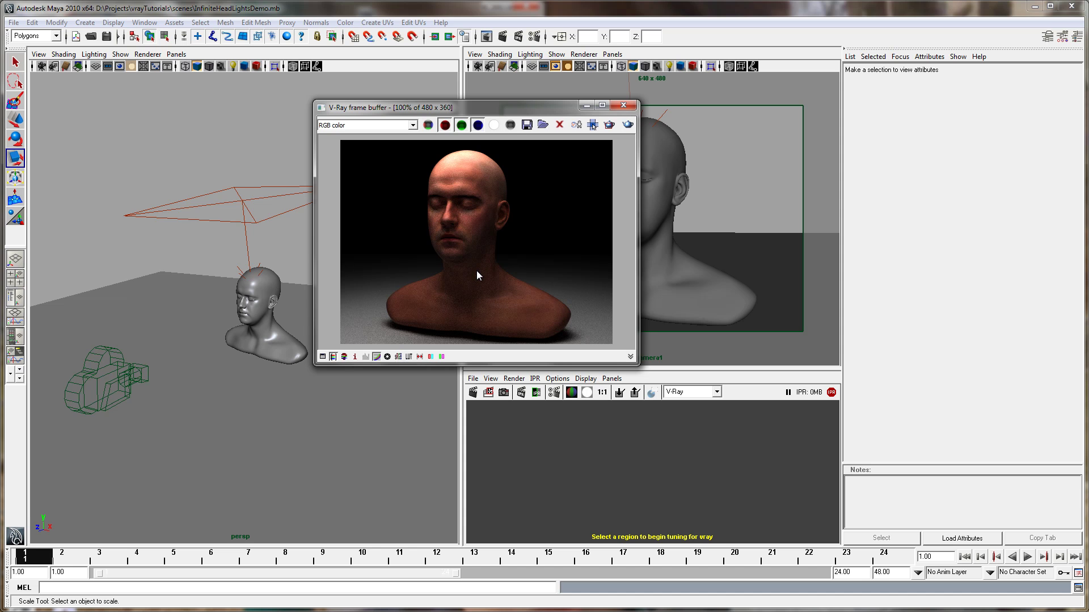
left_click(398, 356)
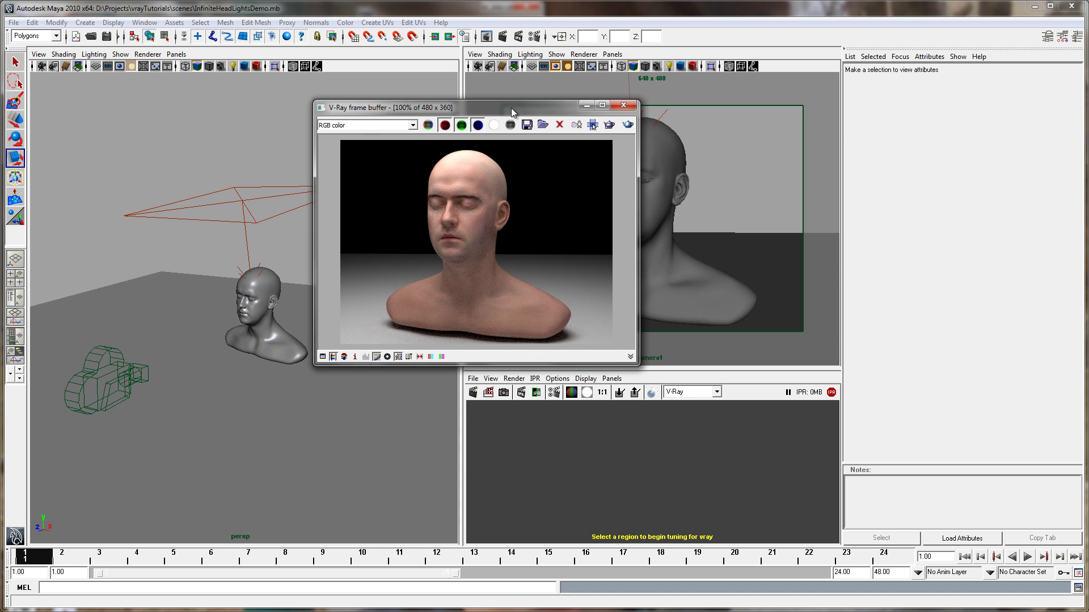
left_click_drag(512, 108, 514, 94)
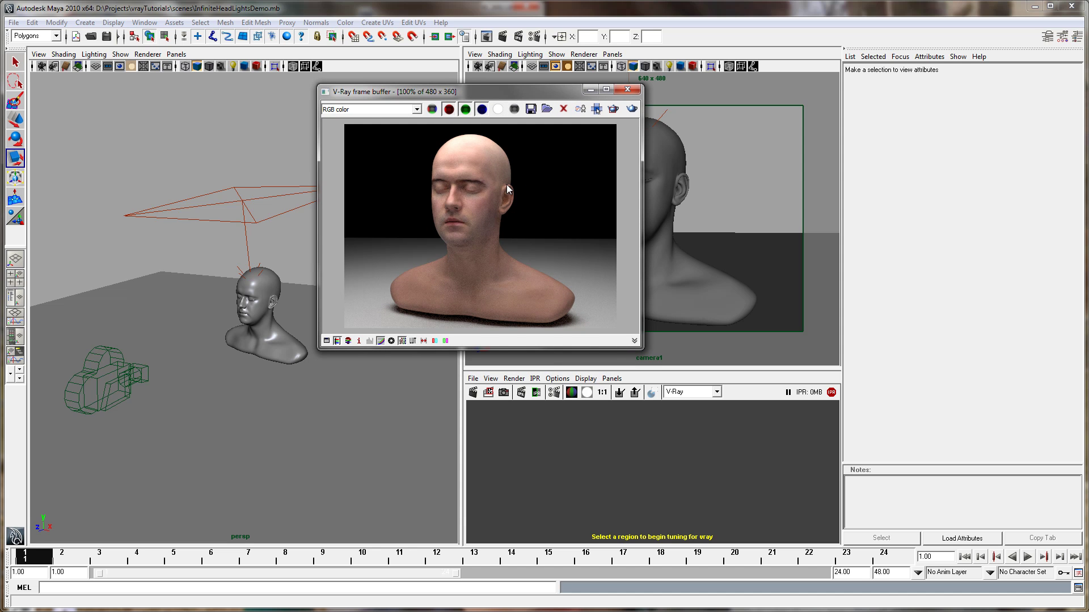
left_click_drag(527, 90, 477, 109)
Select VRayLightOverhead, show its attributes, and place the frame buffer clear of the light in the perspective view
left_click_drag(133, 190, 117, 244)
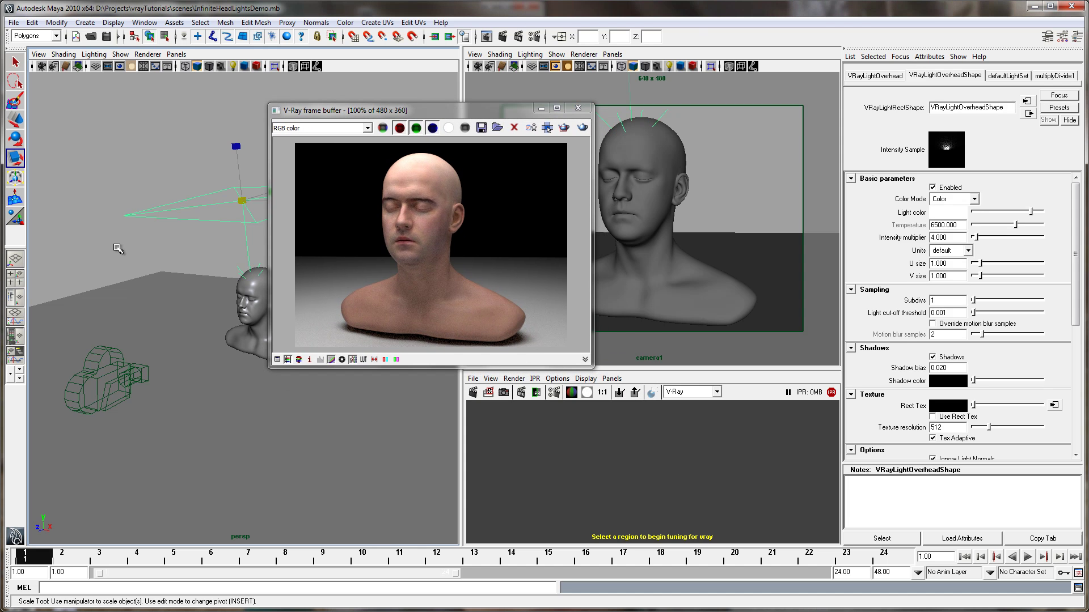
key("ctrl+a")
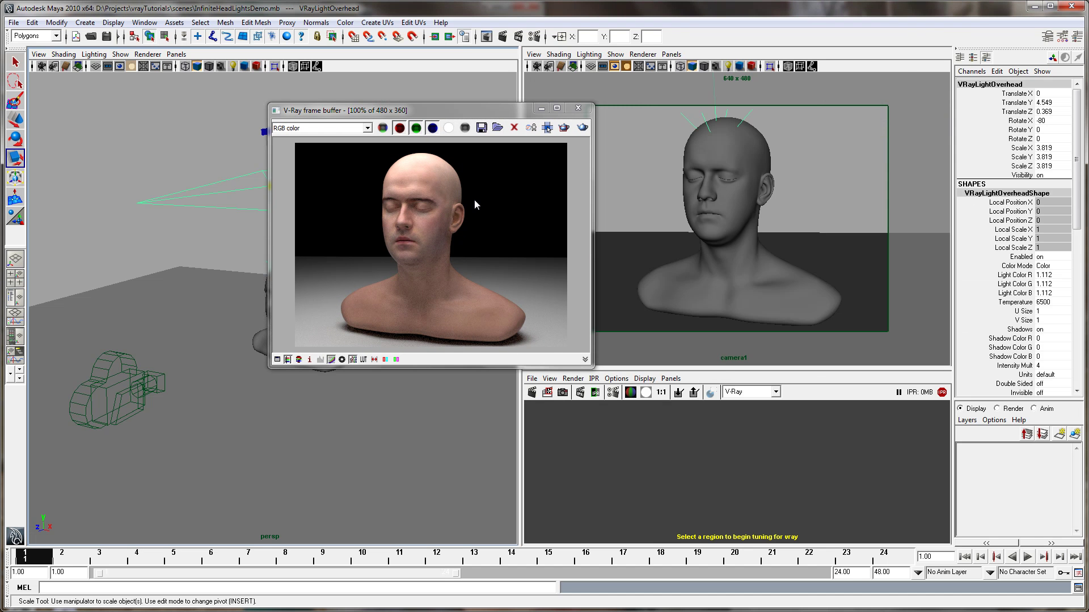
key("ctrl+a")
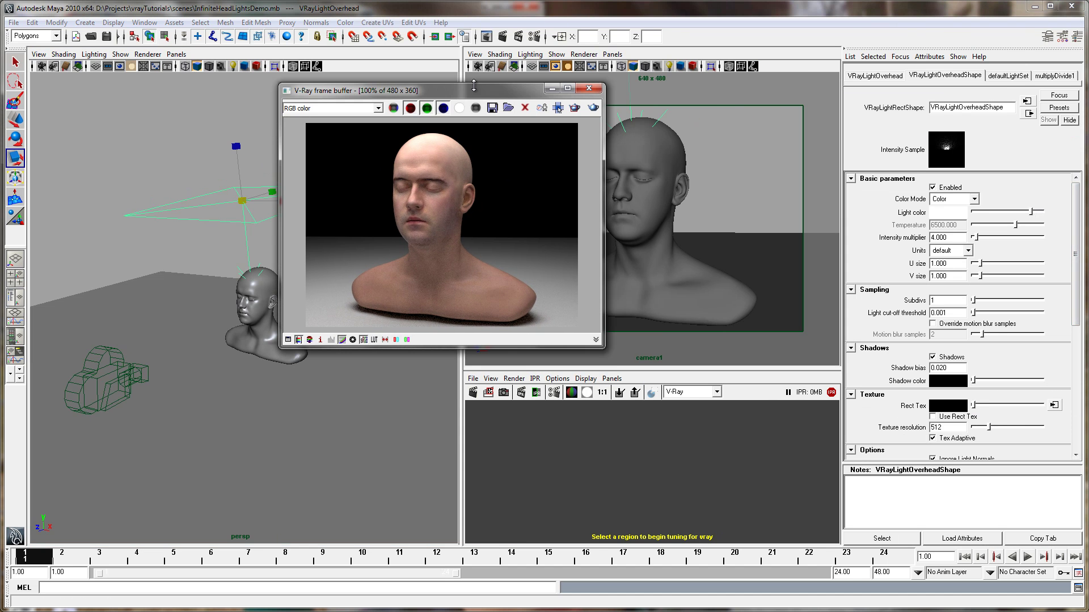
left_click_drag(481, 93, 456, 245)
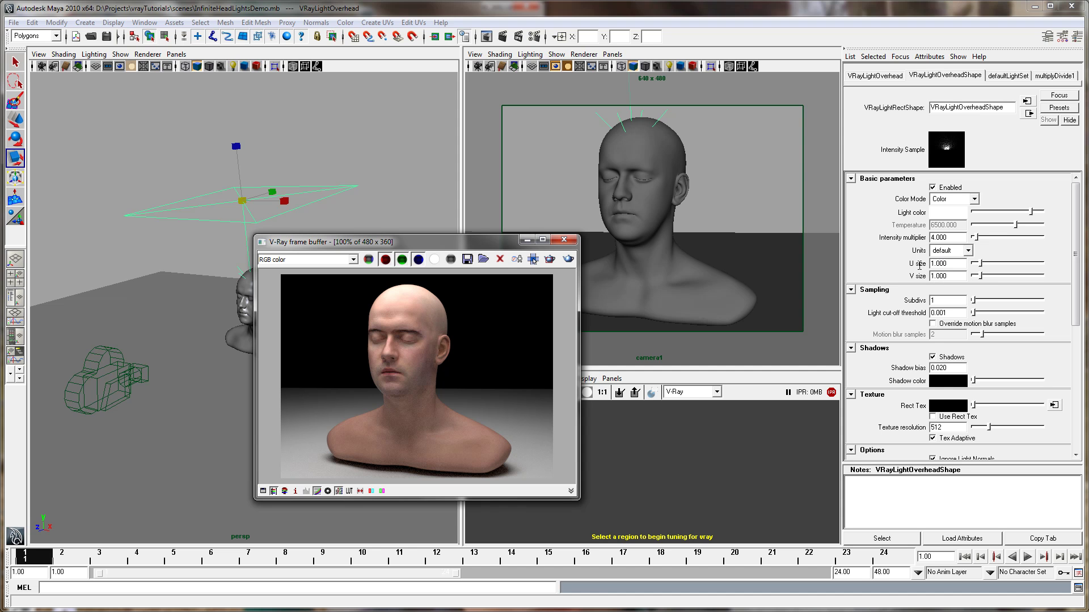
Test the U size of VRayLightOverhead in the IPR render and set it back to 1
mouse_move(982, 268)
left_mouse_down()
mouse_move(999, 266)
mouse_move(980, 266)
left_mouse_up()
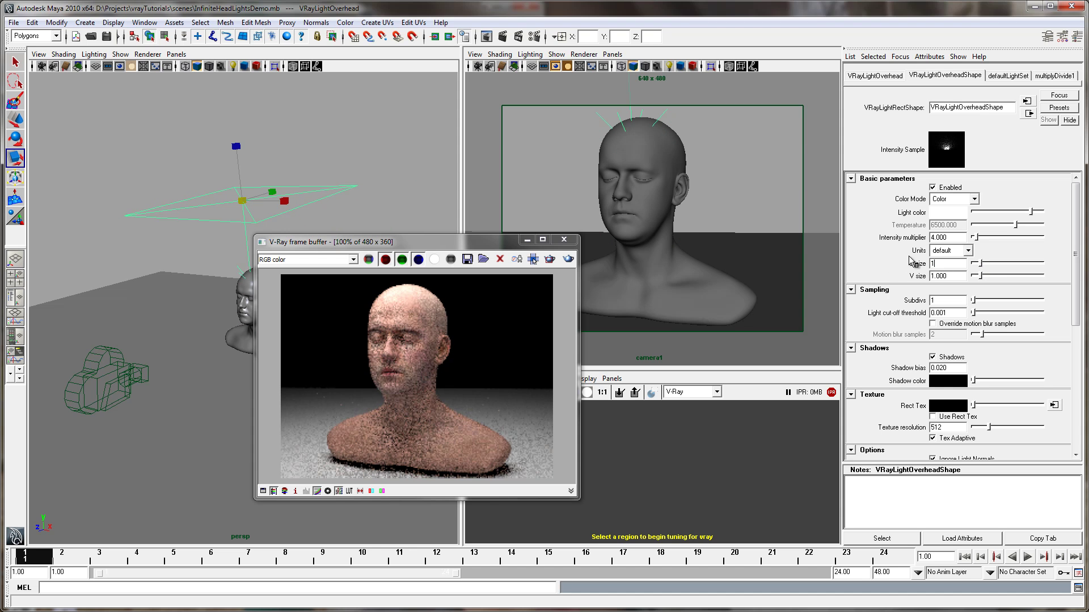
type("1")
key("Return")
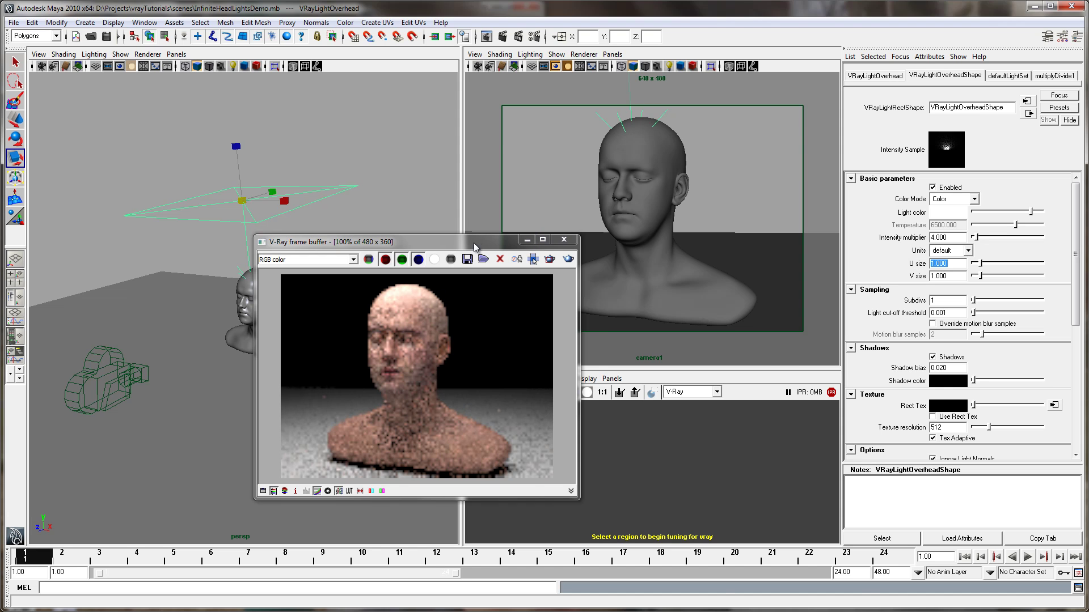
Move the frame buffer so that the head in the perspective view is uncovered
left_click_drag(475, 245, 509, 250)
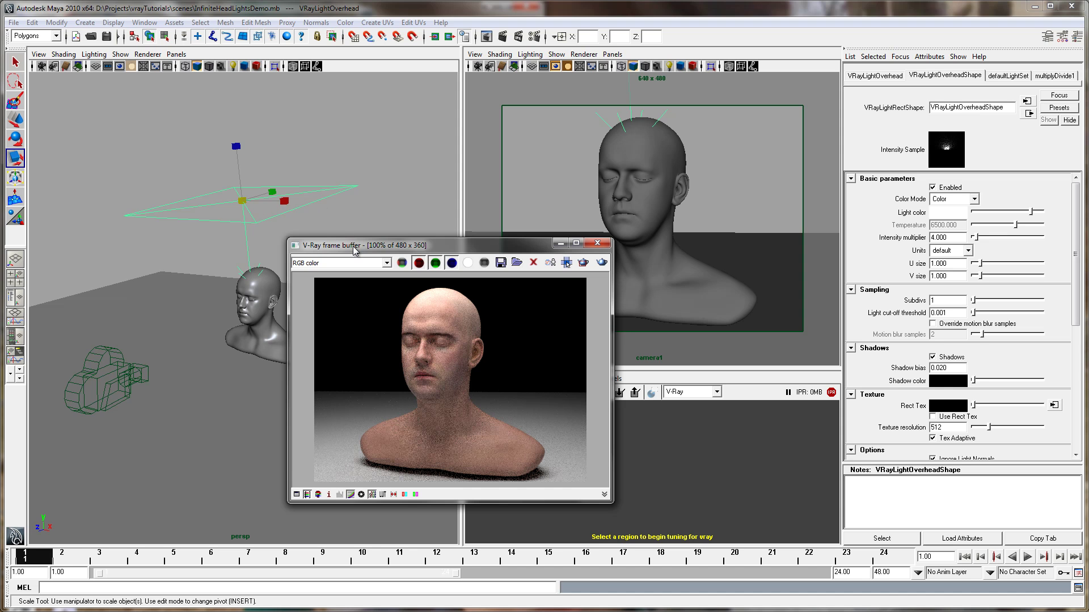
left_click_drag(351, 245, 366, 247)
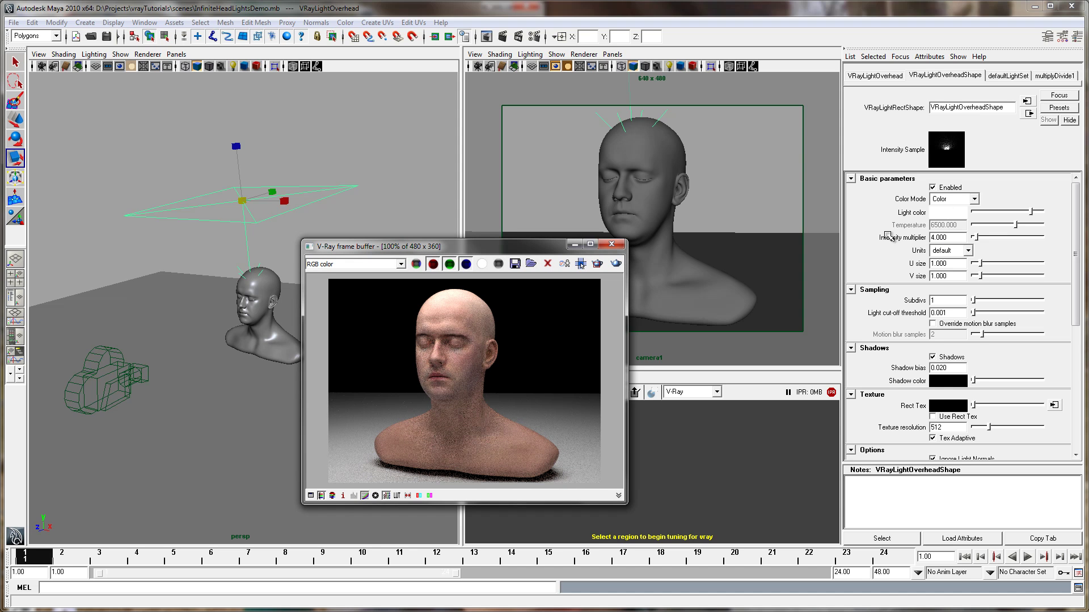
left_click_drag(545, 246, 551, 232)
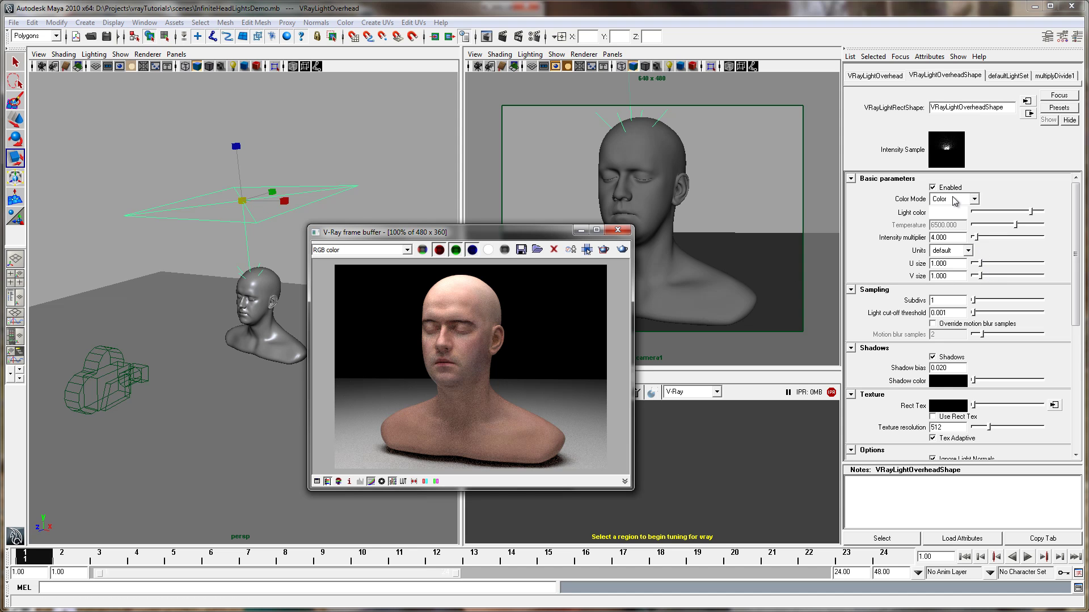
Test blue and orange light colors on VRayLightOverhead and return the color to white with a saturation of 0
left_click(972, 200)
left_click(948, 213)
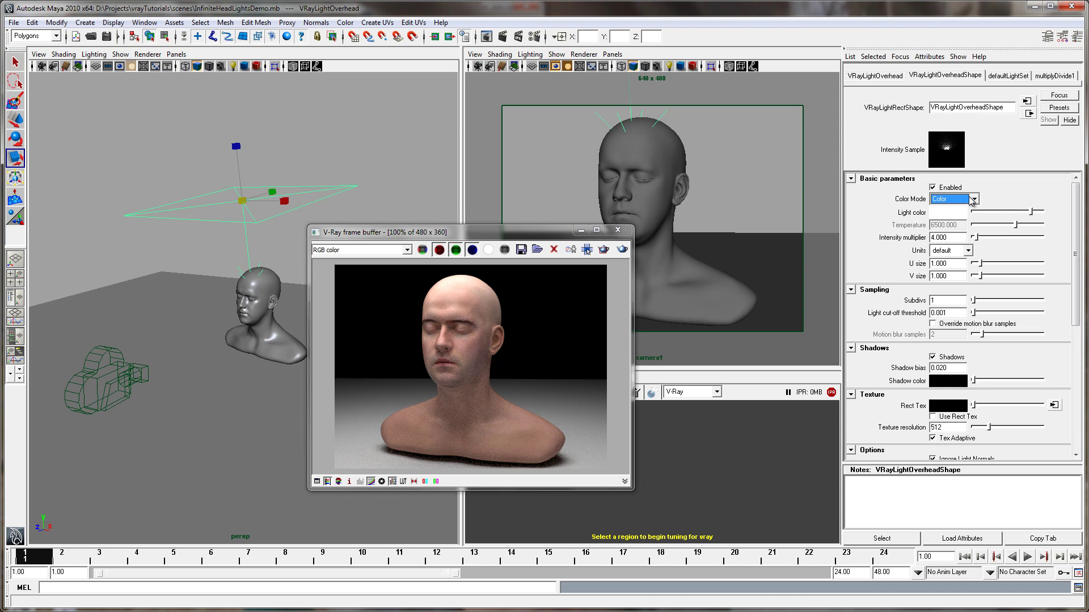
left_click(946, 214)
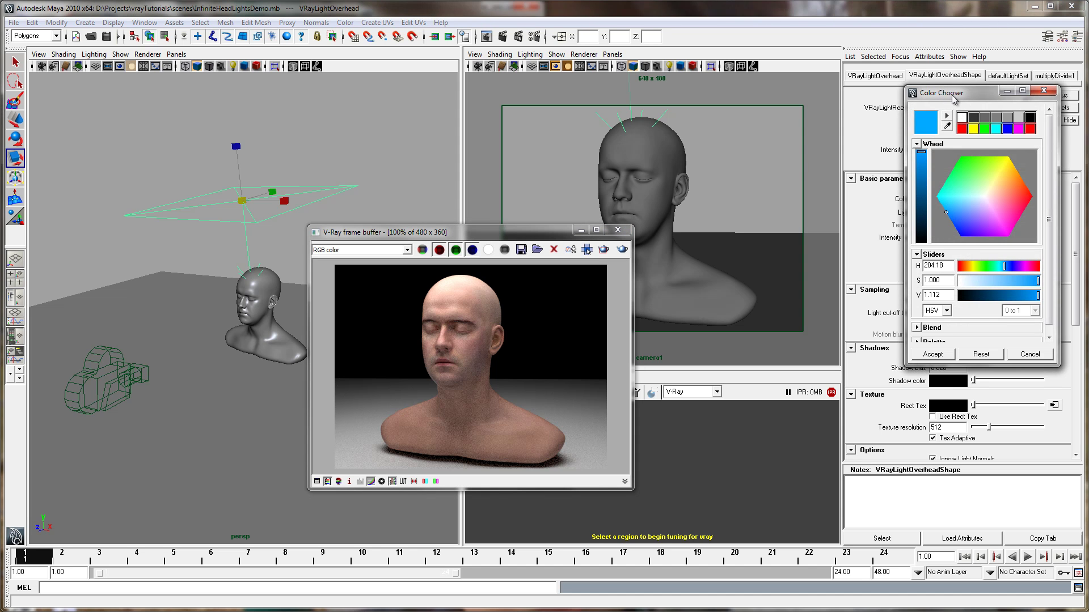
left_click_drag(956, 98, 746, 131)
left_click(807, 226)
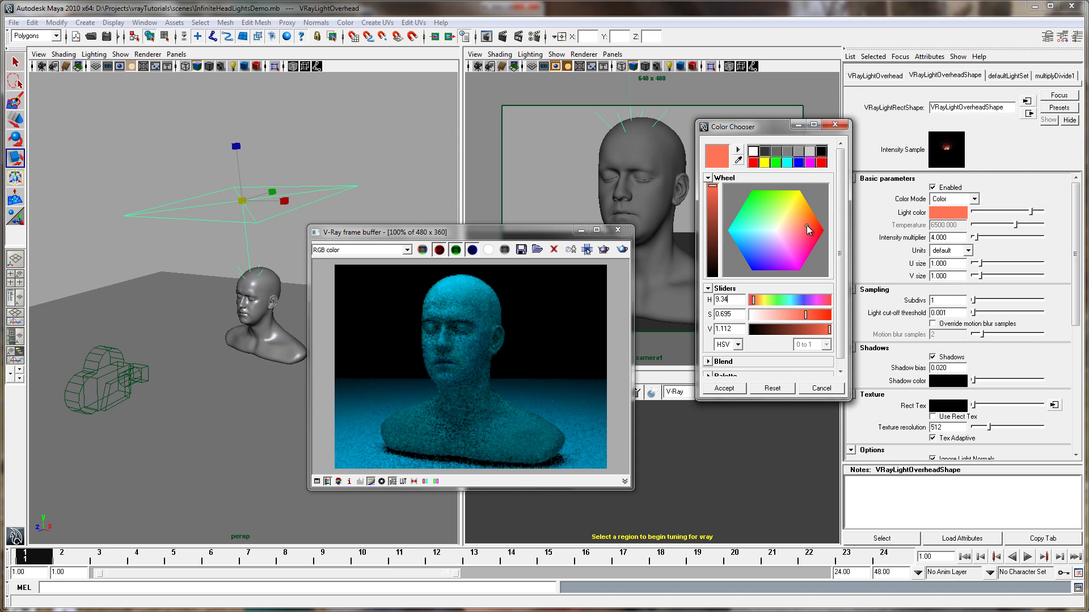
left_click(776, 230)
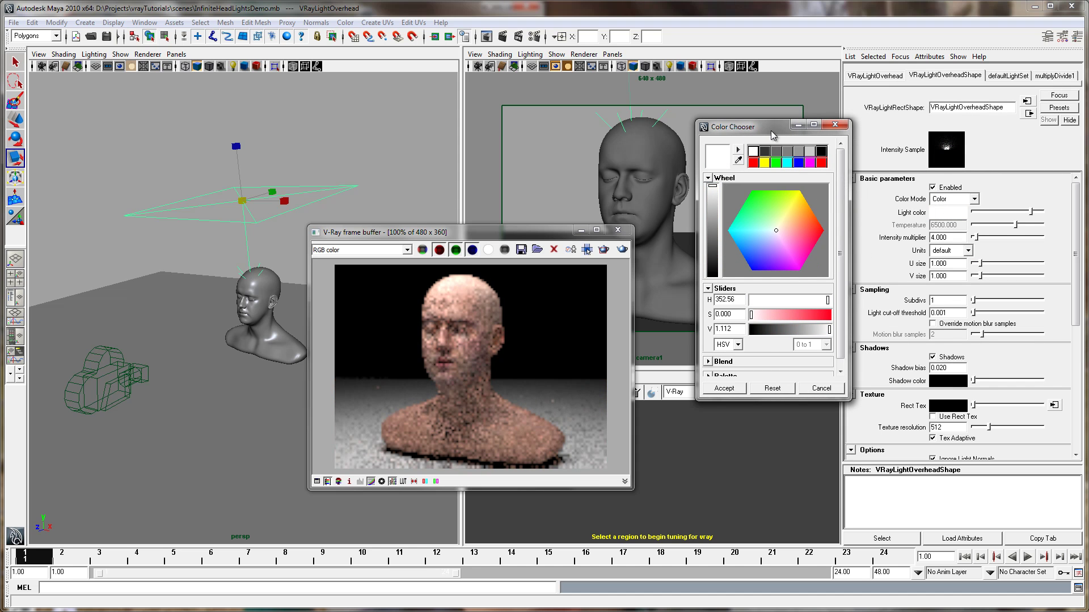
left_click_drag(768, 128, 752, 270)
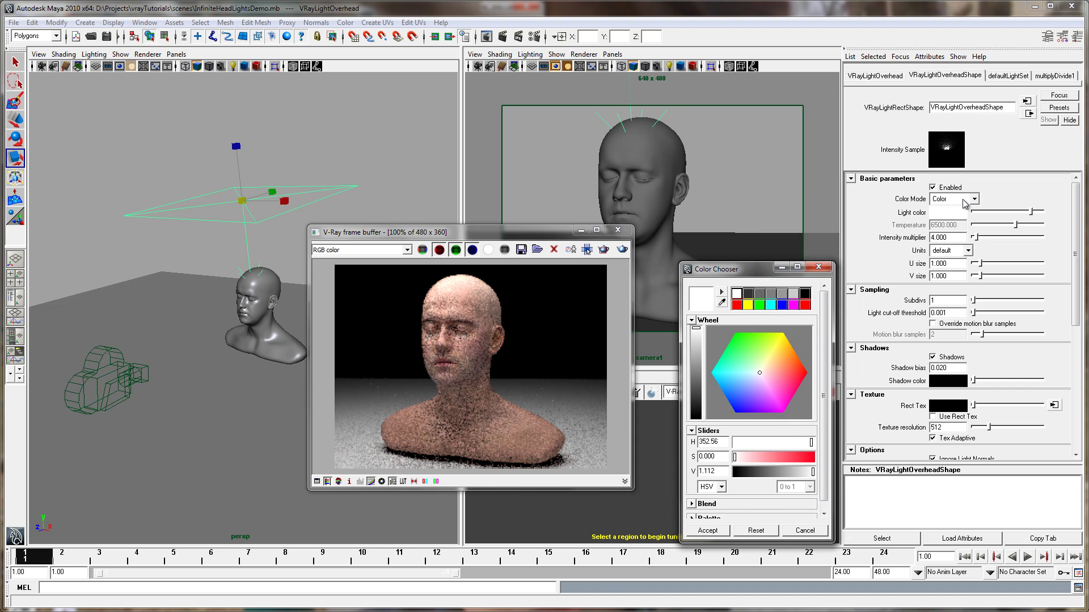
Switch VRayLightOverhead's color mode to Temperature, move the frame buffer up, and test a temperature of 3400
left_click(964, 200)
left_click(962, 220)
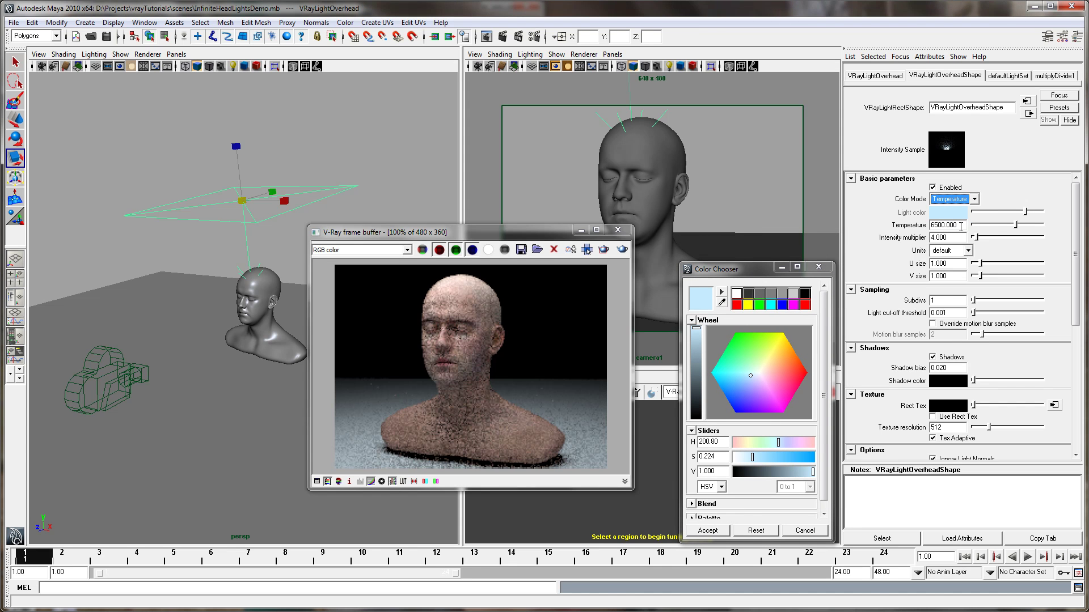
left_click_drag(961, 227, 890, 226)
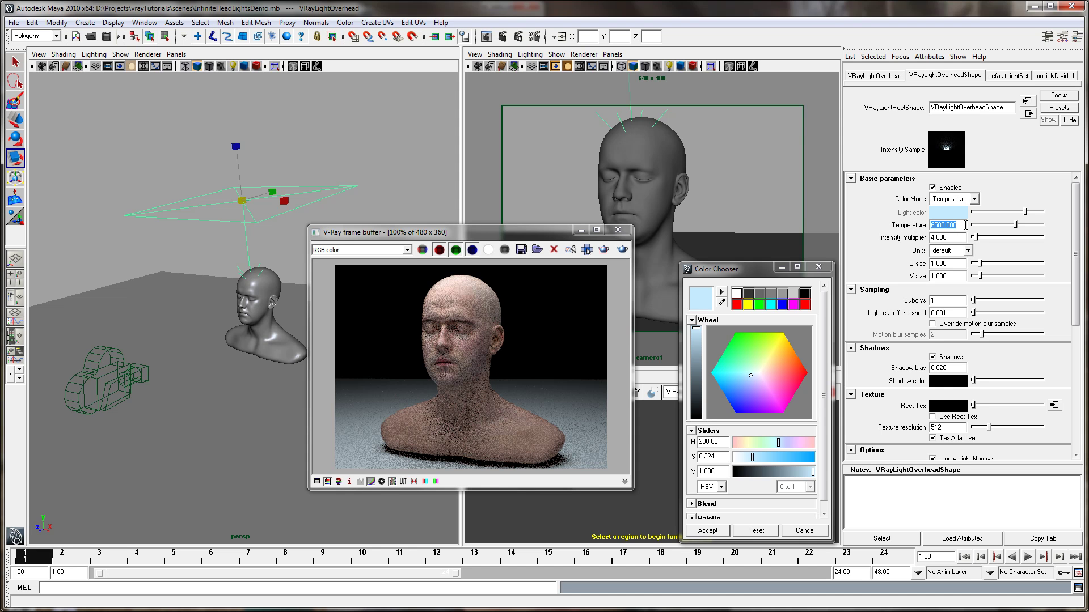
left_click(963, 225)
left_click_drag(471, 233, 554, 132)
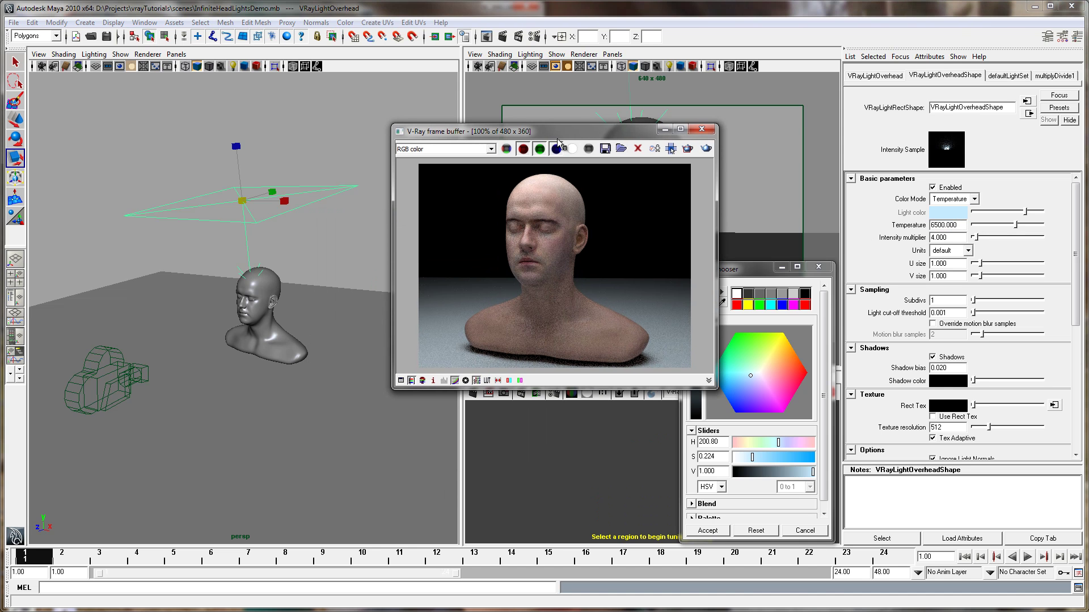
left_click_drag(959, 222, 895, 227)
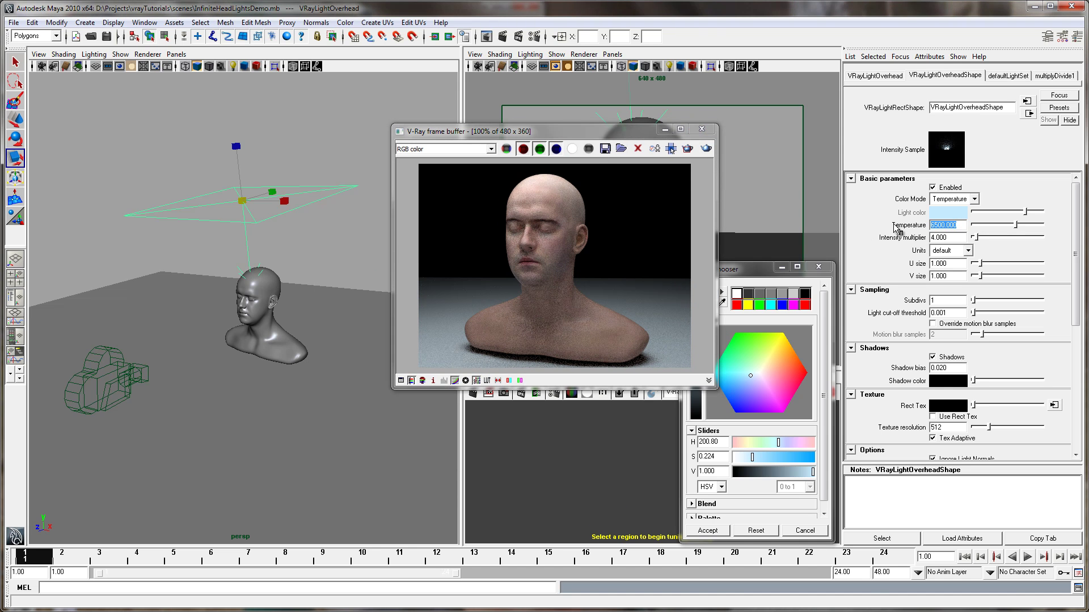
type("3400")
key("Return")
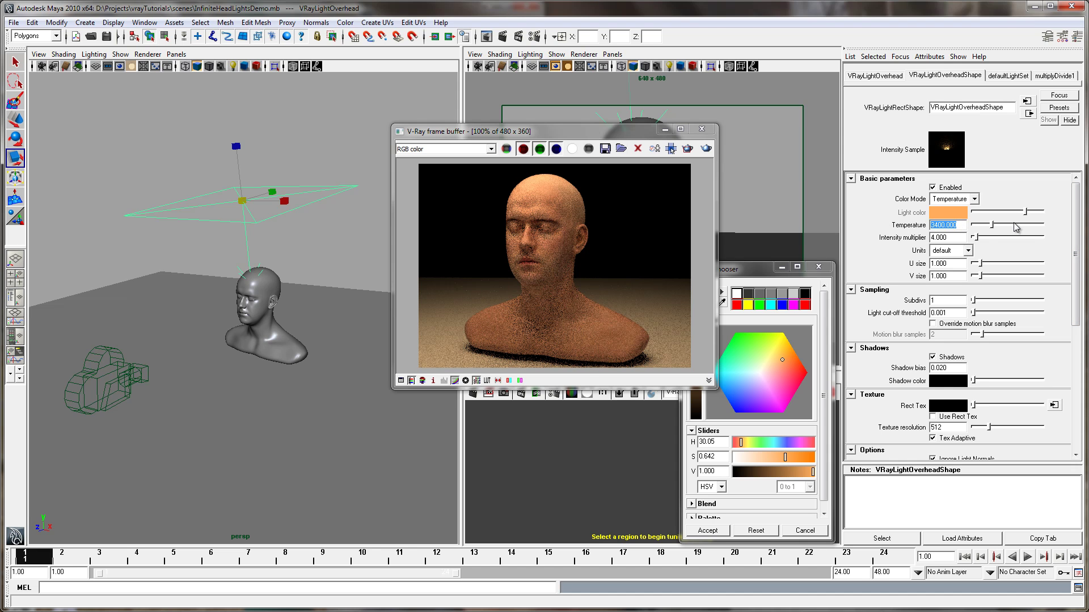
Test a cool temperature of about 9033 on VRayLightOverhead and set the temperature back to 6500
left_click_drag(1013, 226, 1036, 225)
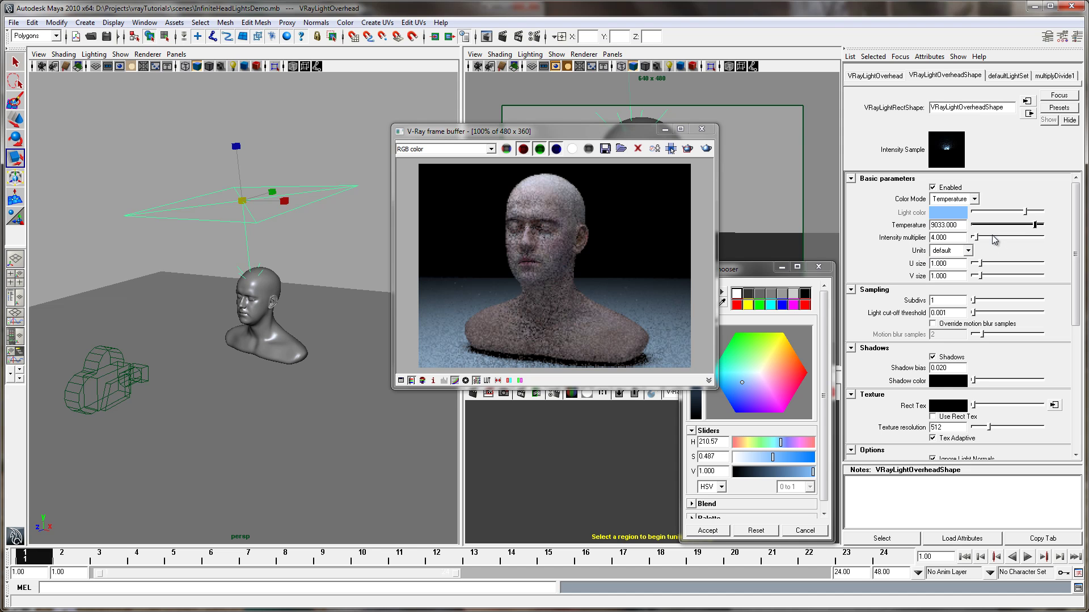
double_click(944, 224)
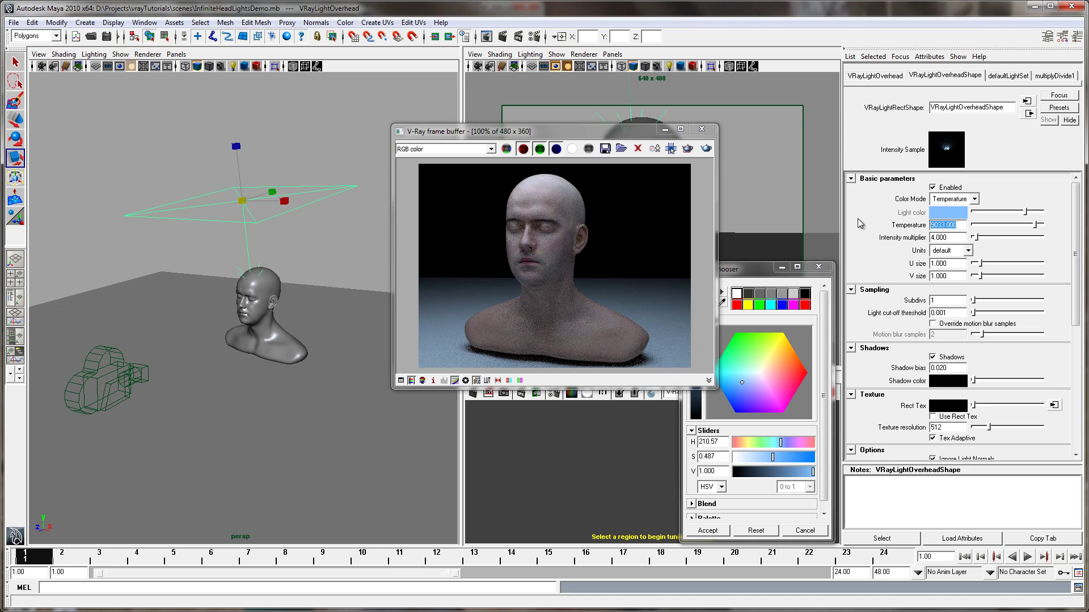
type("6500")
key("Return")
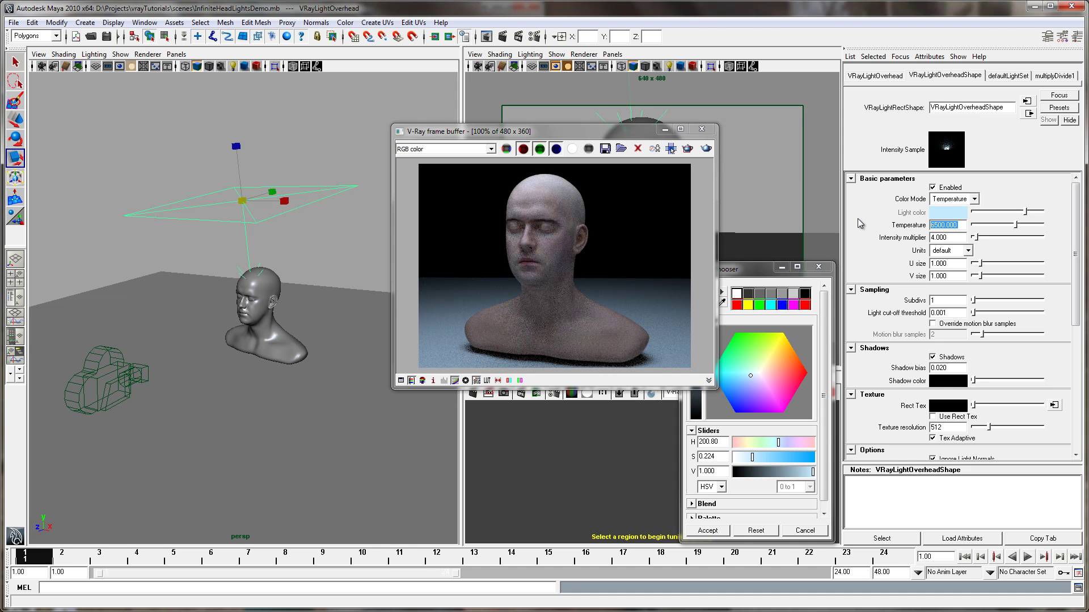
Return VRayLightOverhead's color mode to Color, set the light color to white, and accept the color
left_click(948, 199)
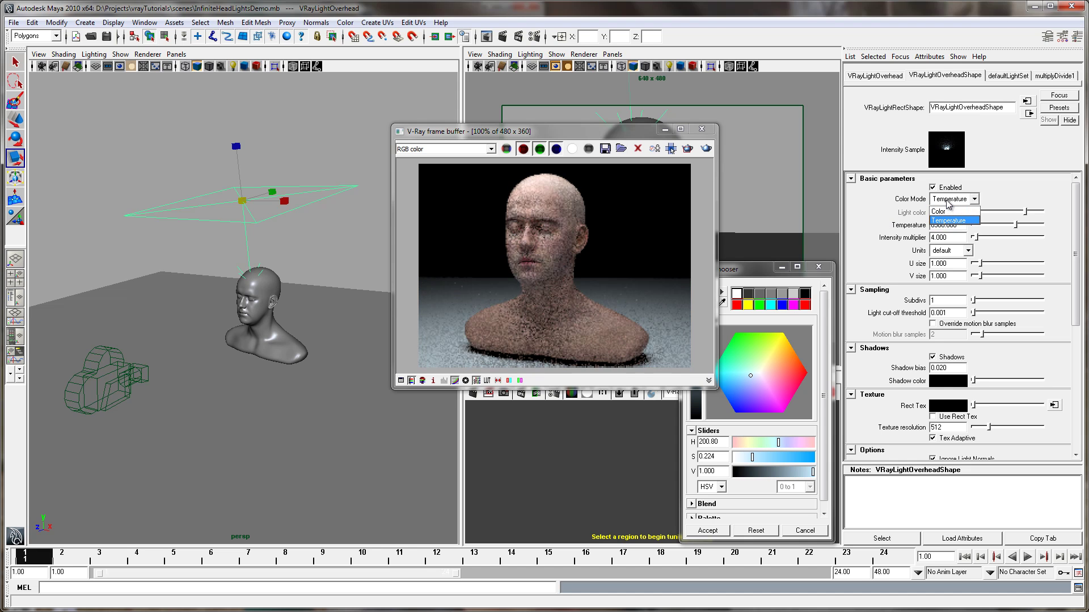
left_click(948, 212)
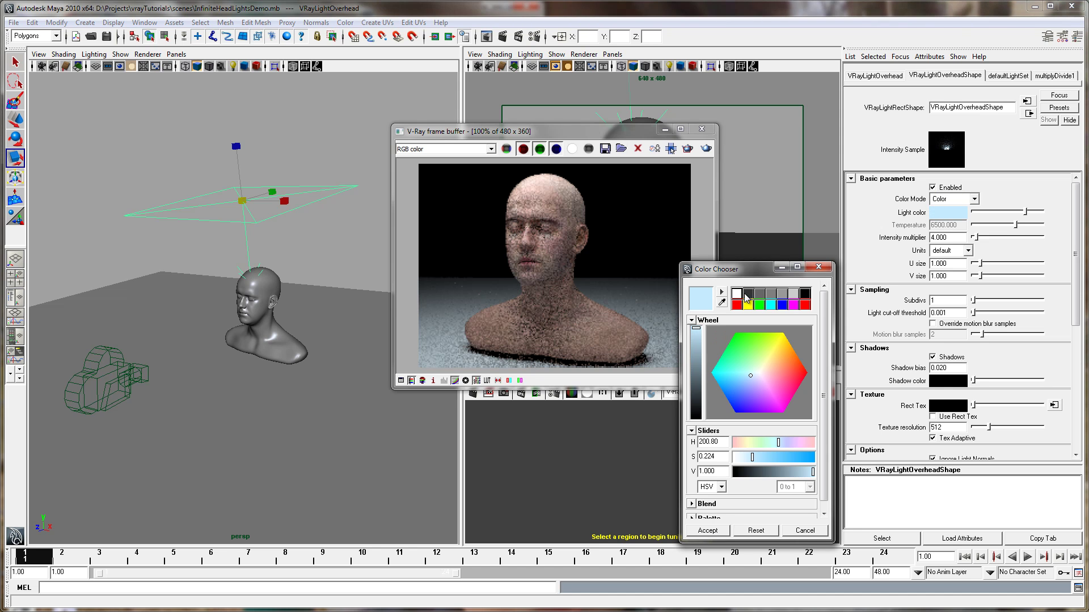
left_click(717, 536)
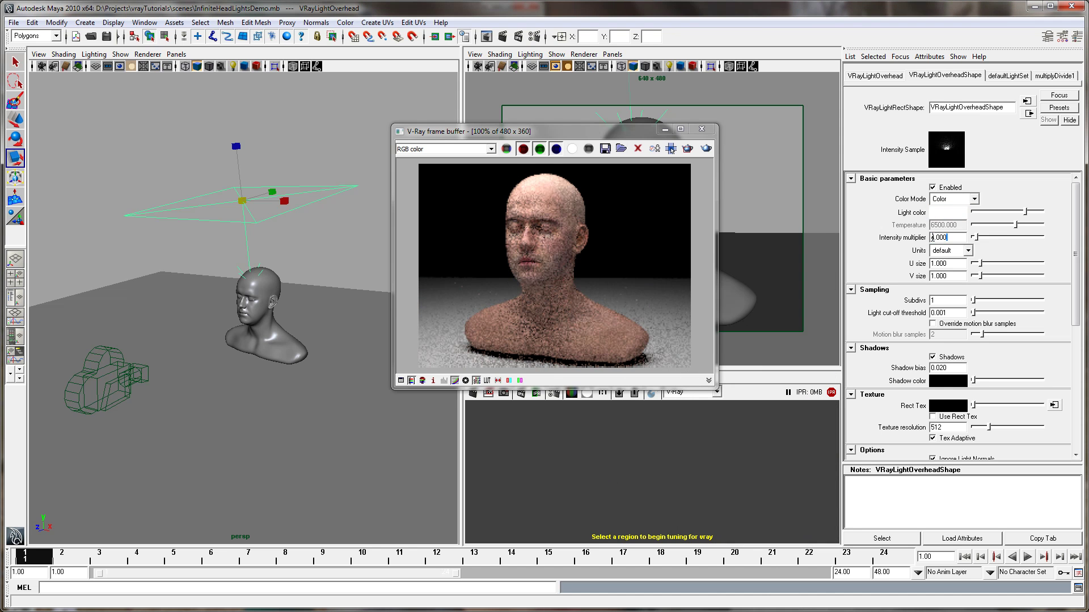
Test an intensity multiplier of about 33.9 on VRayLightOverhead, and set the multiplier to 1
key("Return")
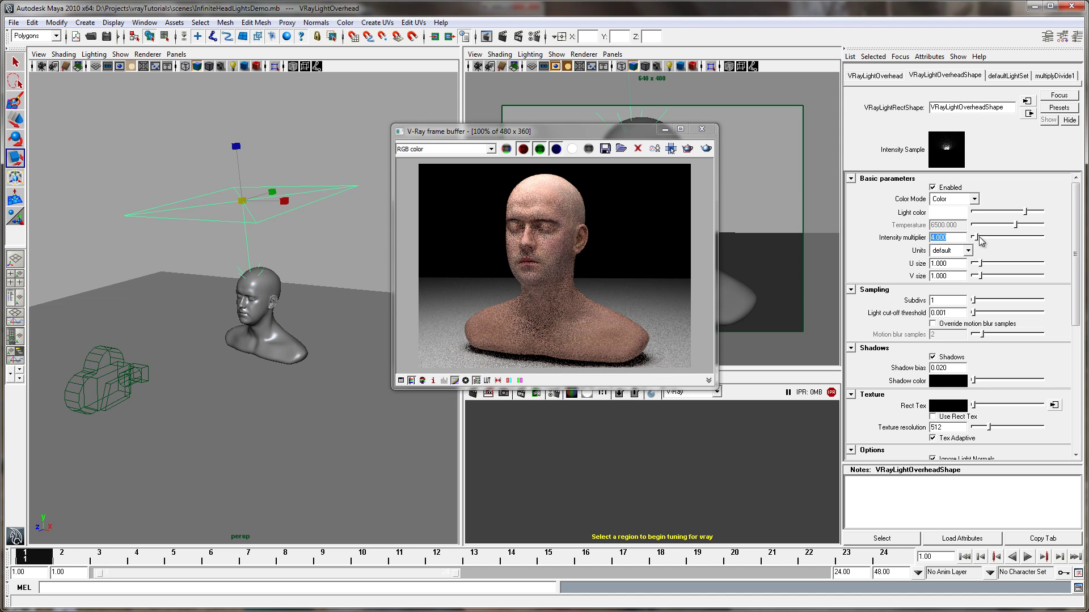
left_click_drag(980, 240, 1000, 241)
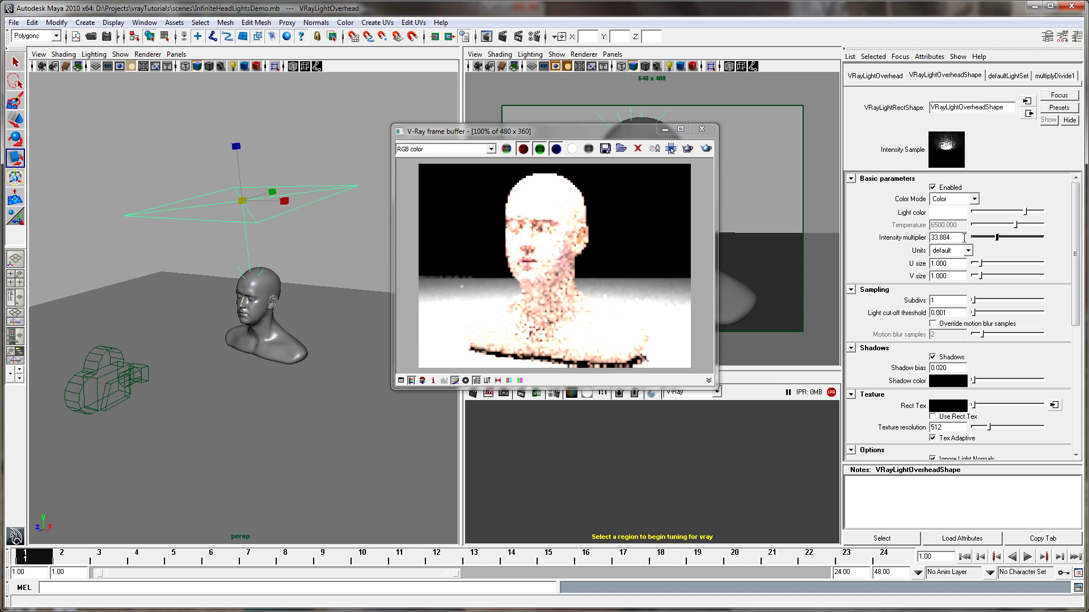
double_click(963, 238)
type("1")
key("Return")
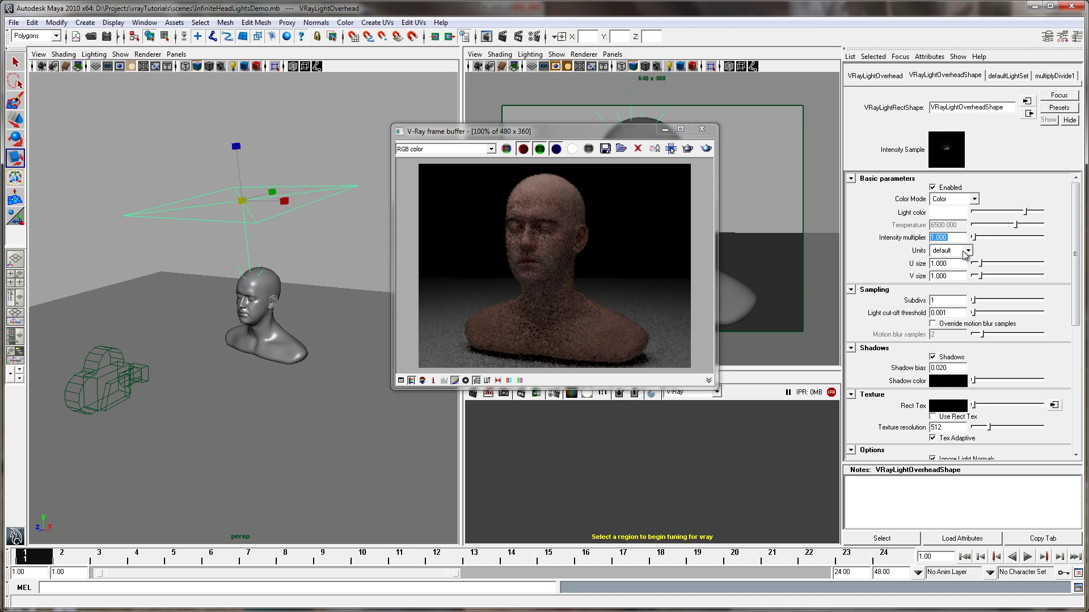
Keep default units with an intensity multiplier of 4, and test scaling the overhead light up about 9 times and back down
left_click(962, 253)
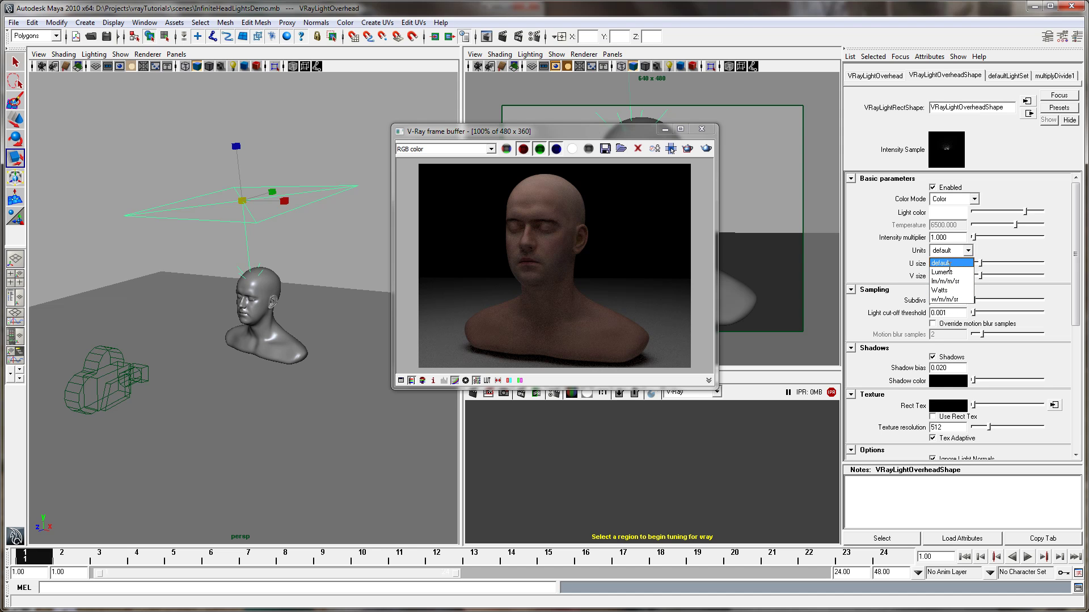
left_click(950, 263)
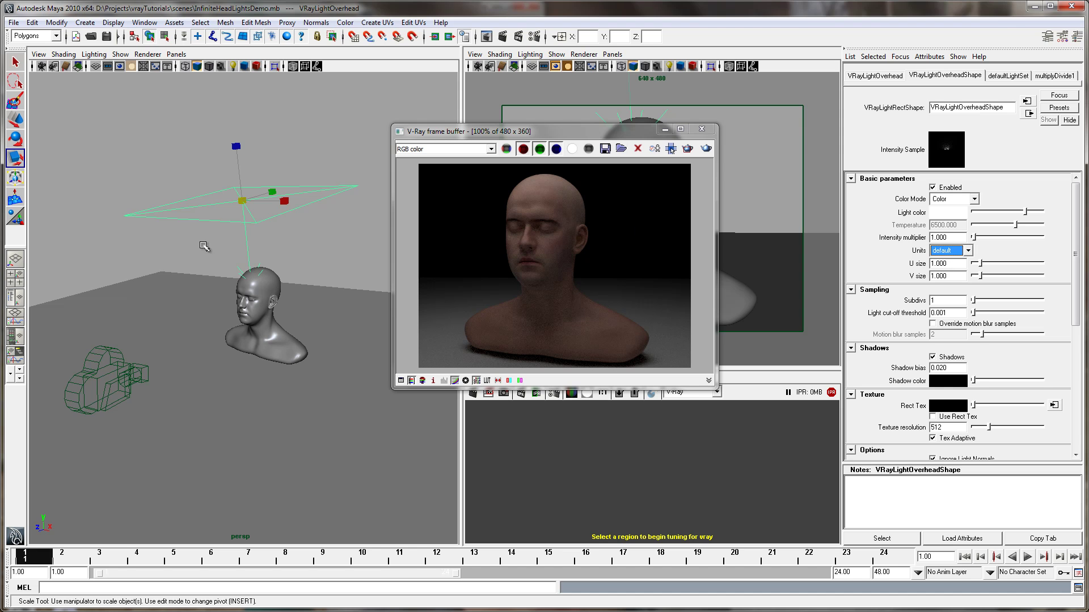
left_click(951, 236)
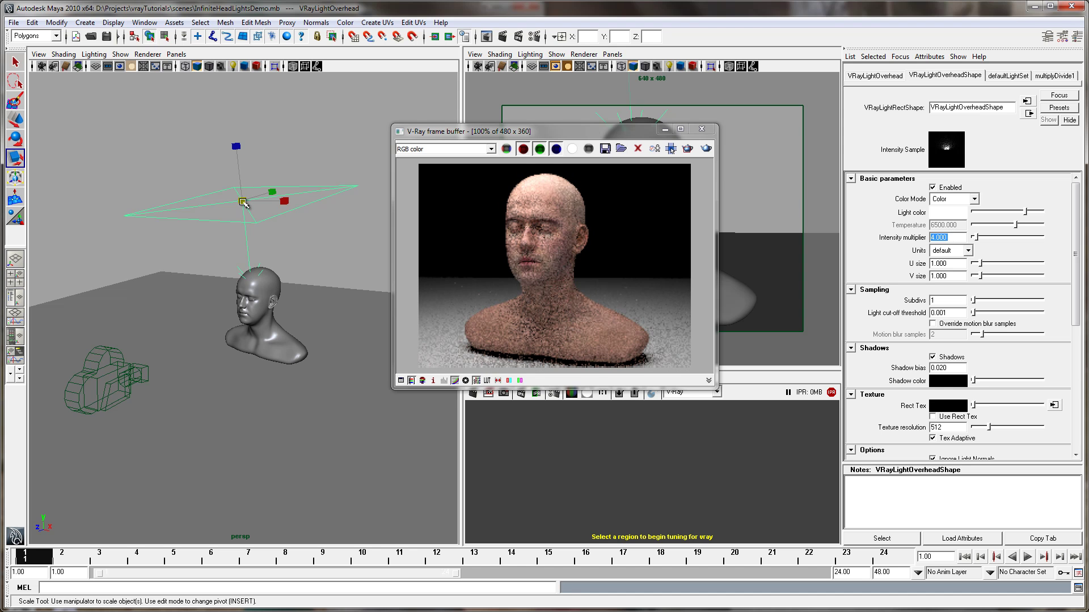
left_click_drag(243, 203, 474, 170)
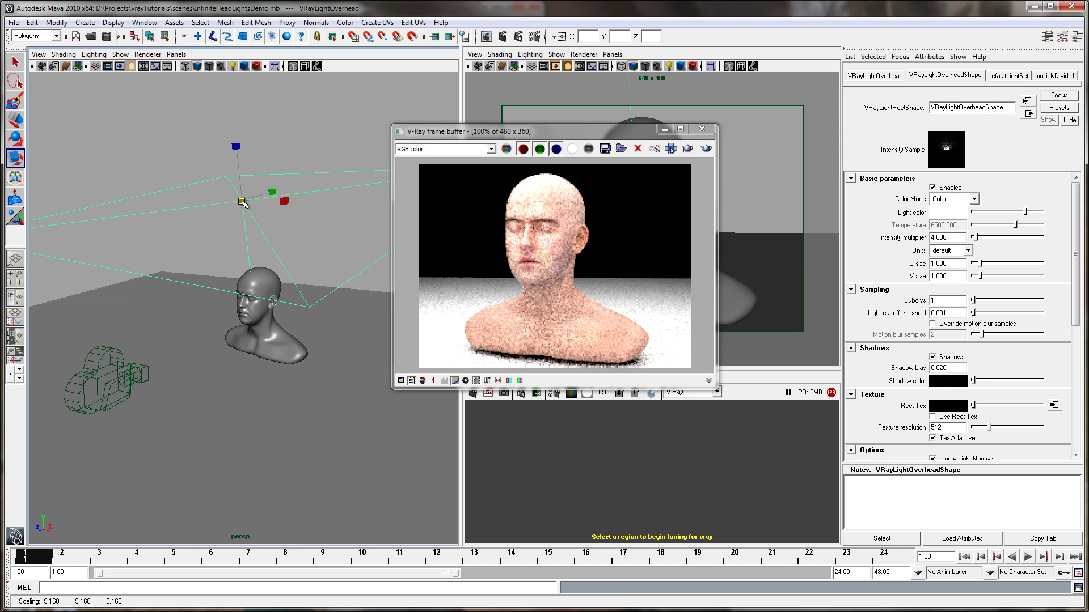
left_click_drag(244, 202, 8, 244)
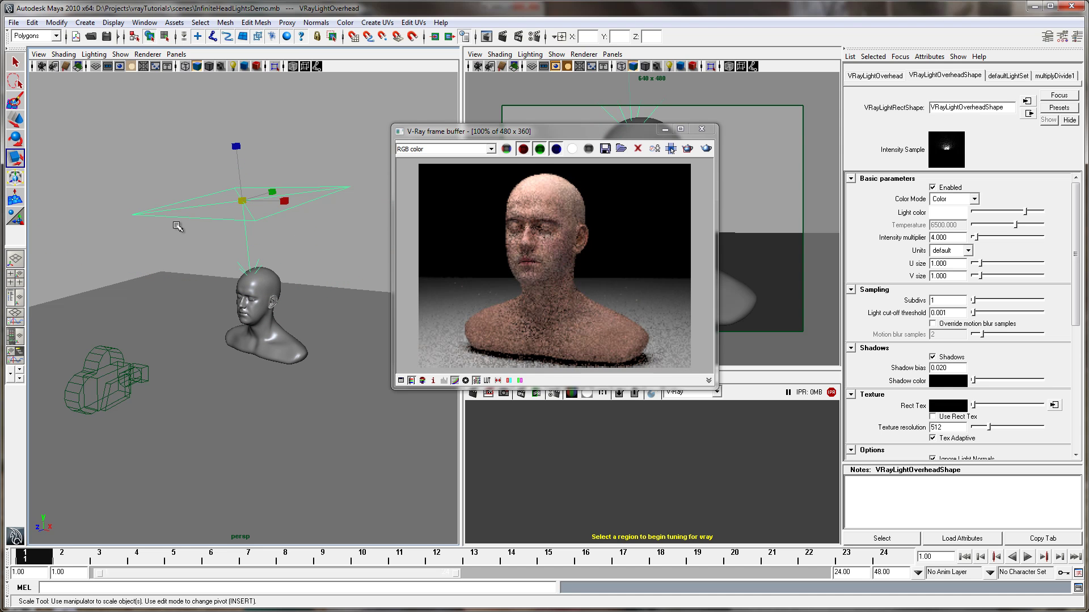
Set the overhead light's units to Lumens and test scaling it up about 7.3 times, narrowing it slightly along X
left_click(969, 251)
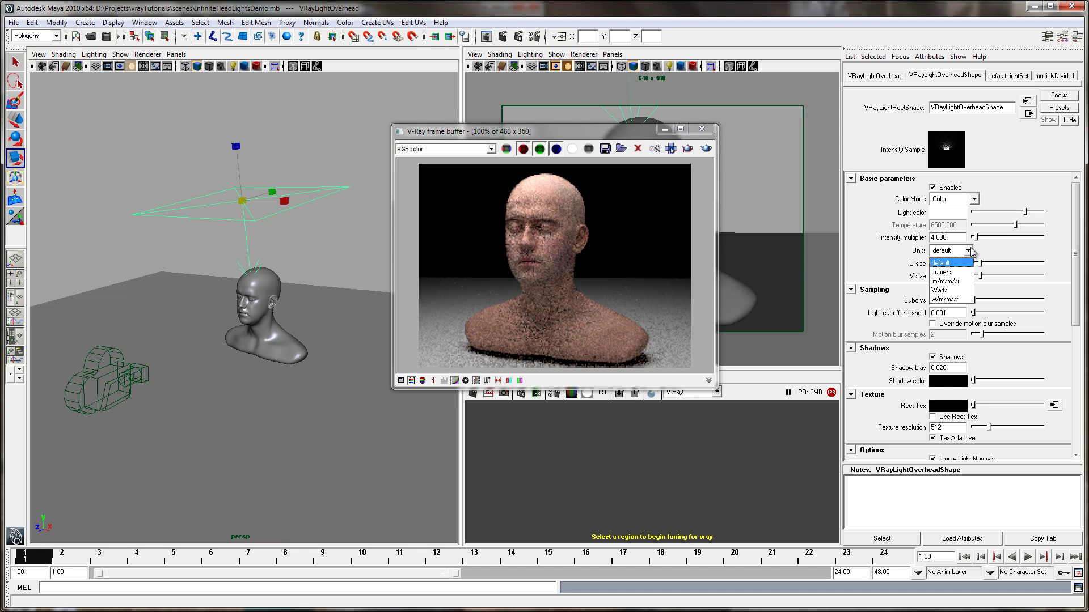
left_click(942, 272)
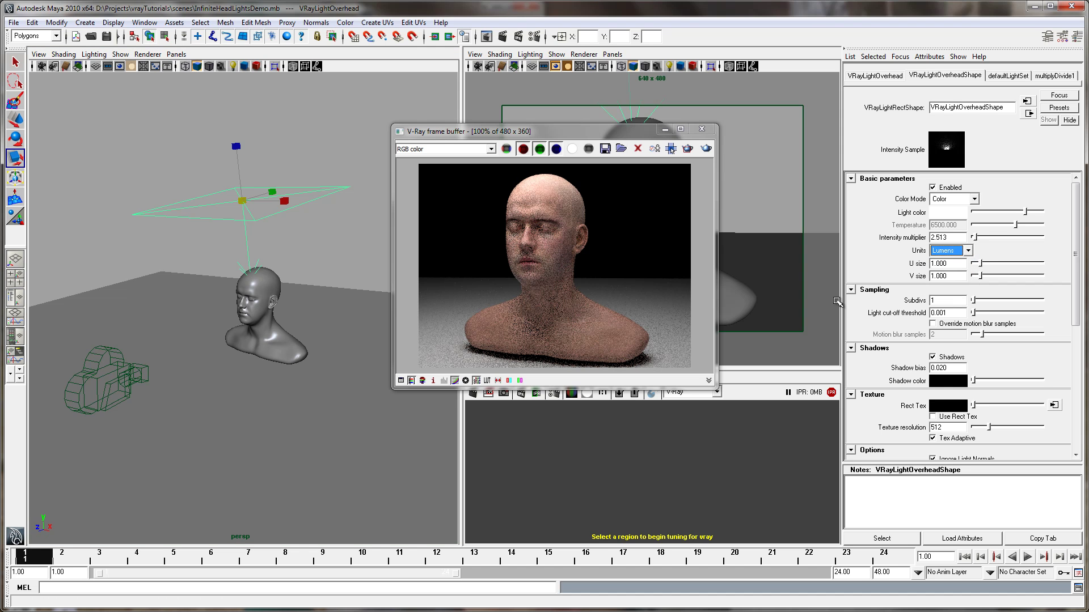
left_click_drag(534, 134, 486, 98)
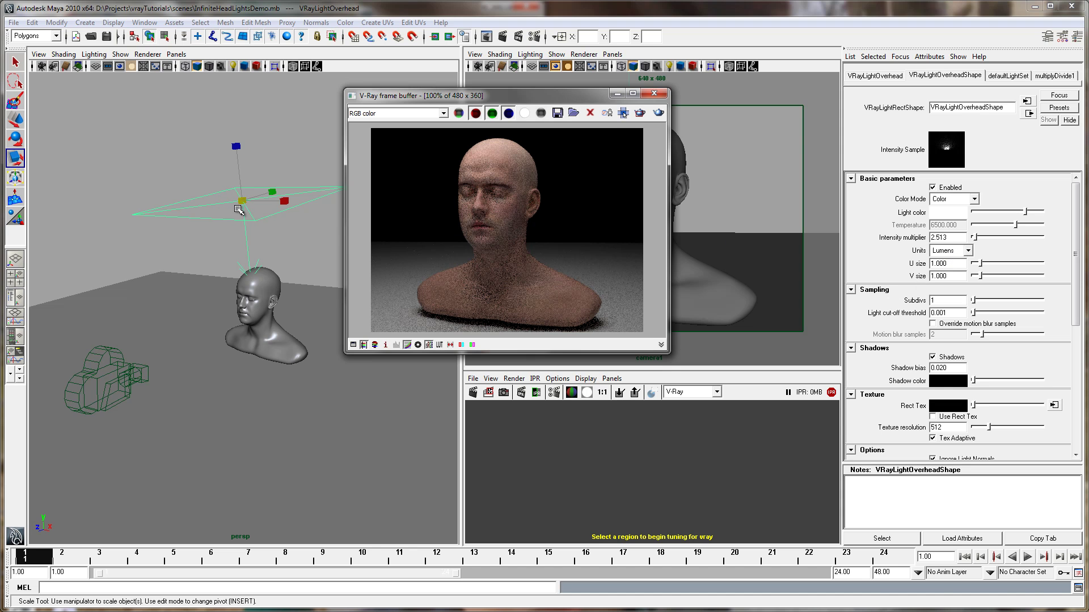
left_click_drag(241, 208, 257, 214, "alt")
right_click_drag(263, 215, 299, 219, "alt")
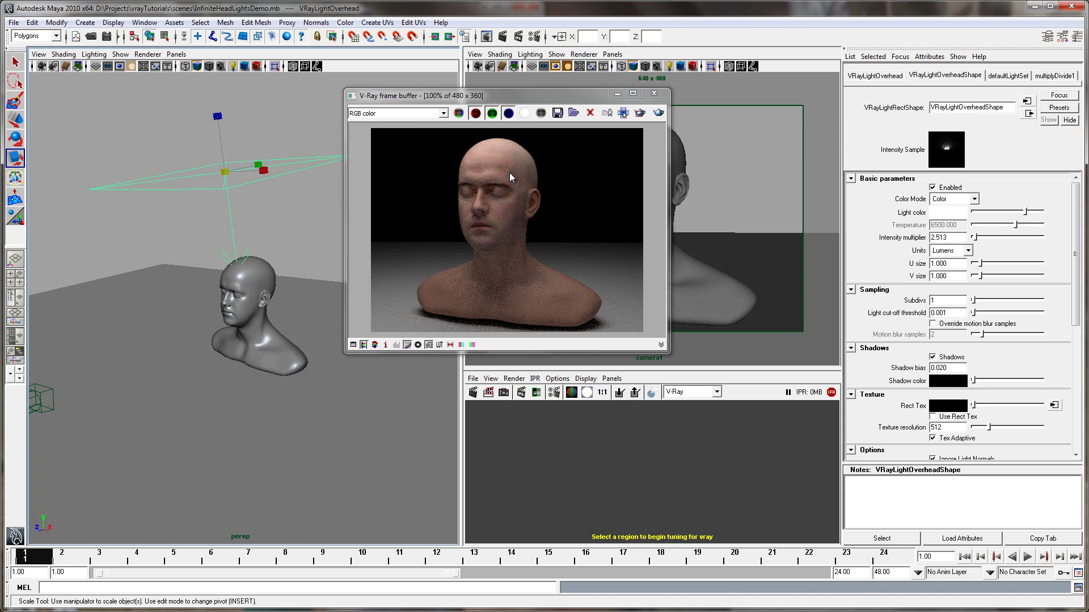
left_click_drag(512, 90, 546, 105)
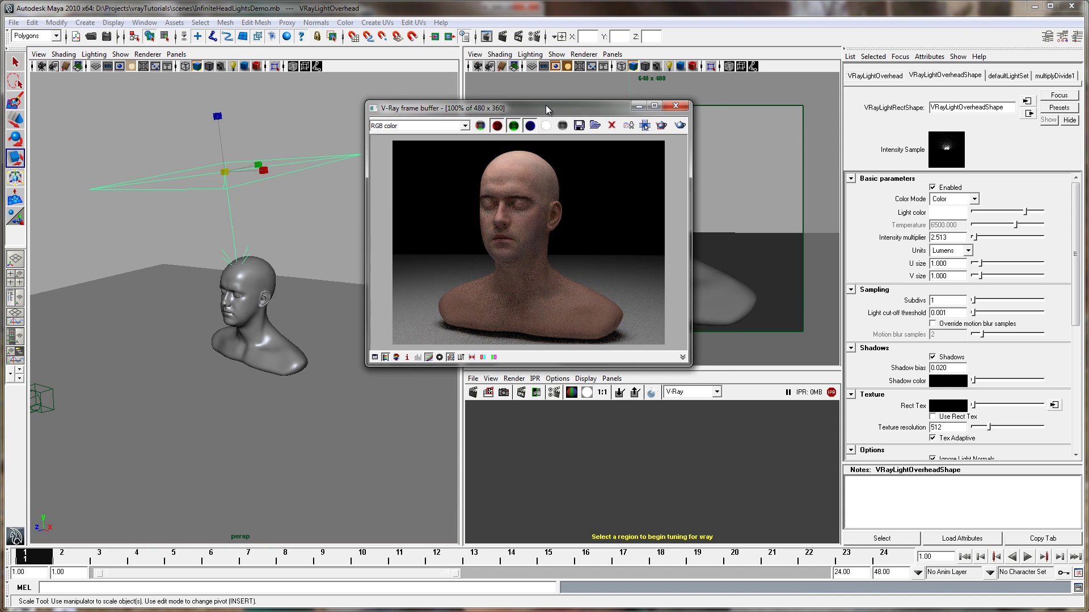
left_click_drag(224, 171, 434, 203)
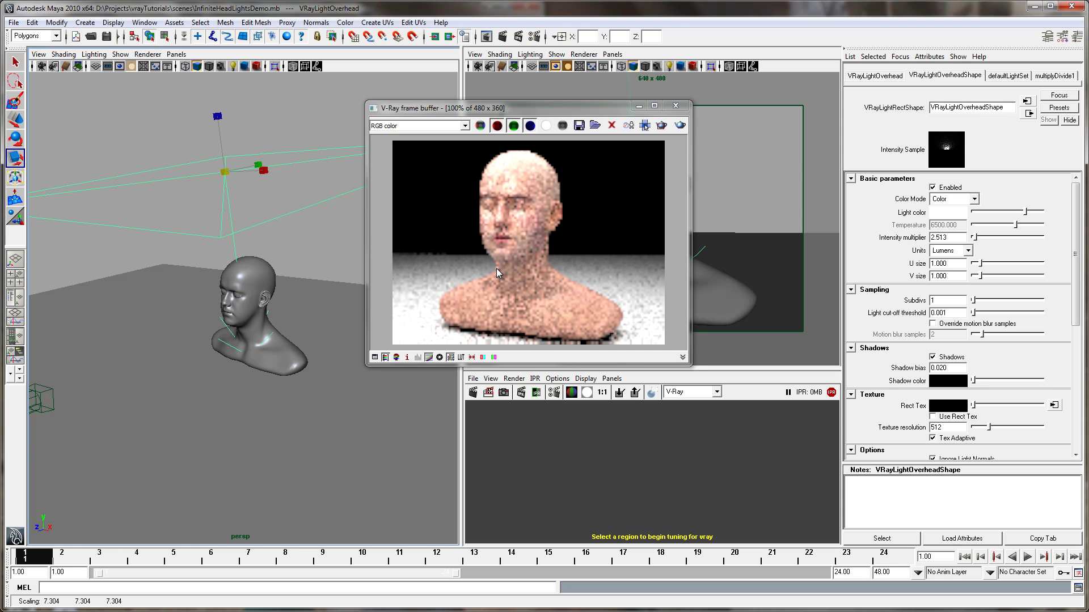
left_click_drag(263, 171, 249, 169)
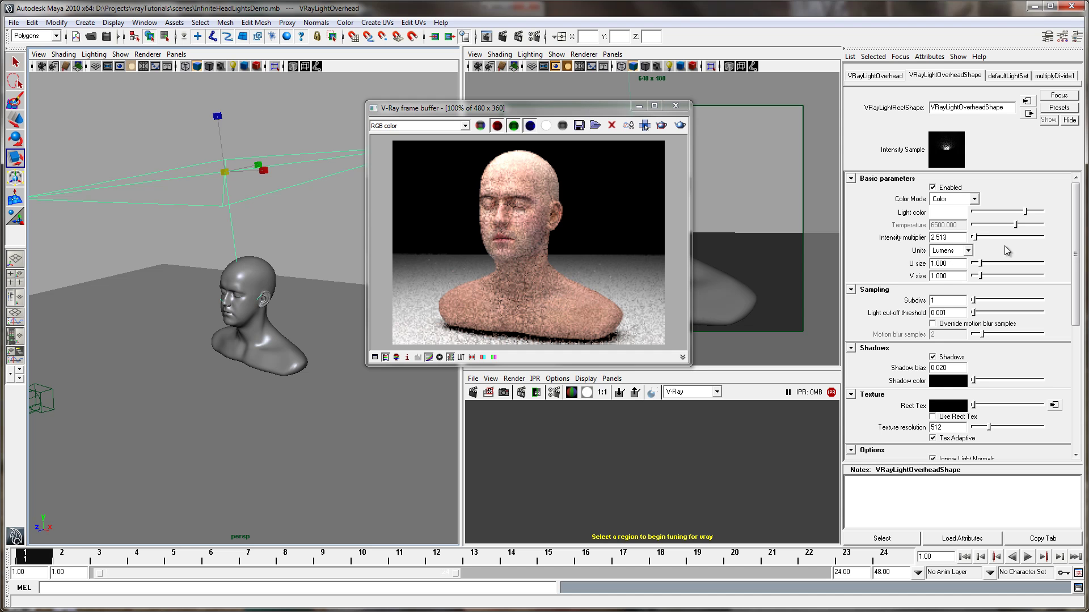
Set the overhead light's units back to default and scale the light down to roughly its earlier size
left_click(968, 251)
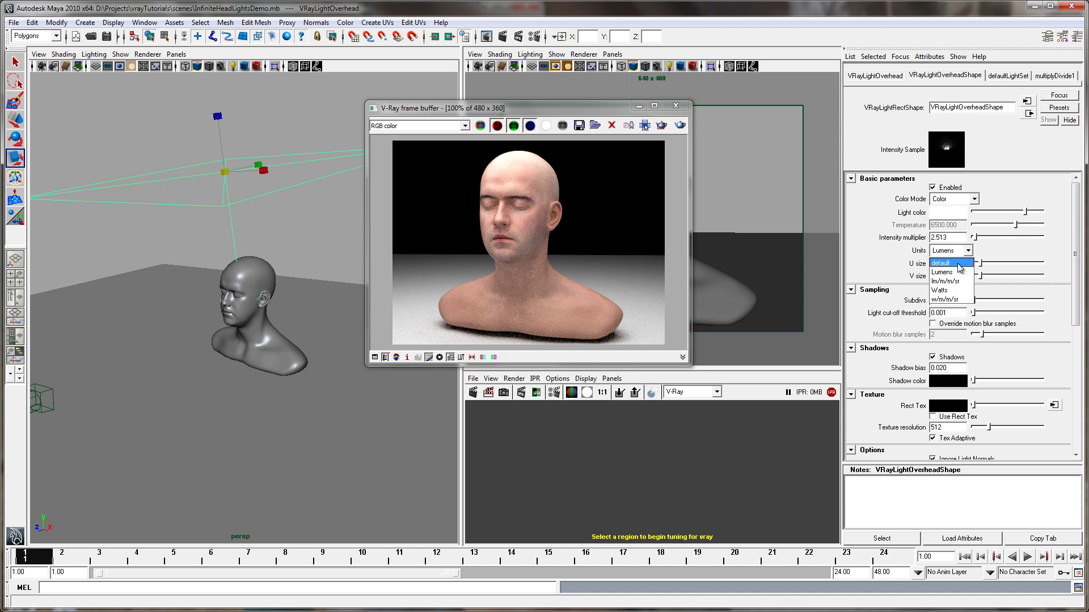
left_click(958, 265)
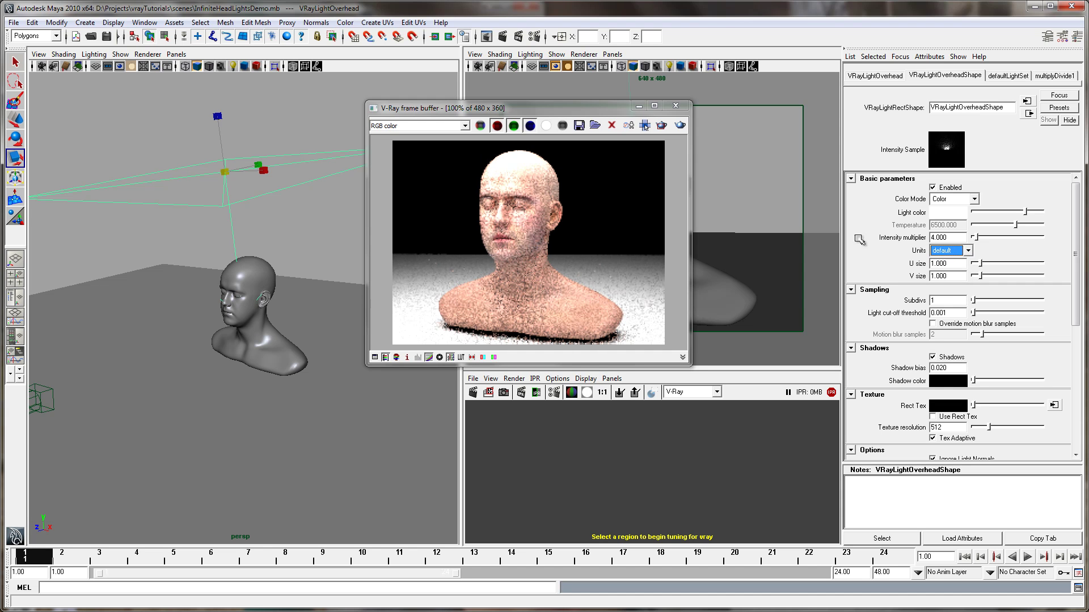
left_click_drag(229, 173, 207, 174)
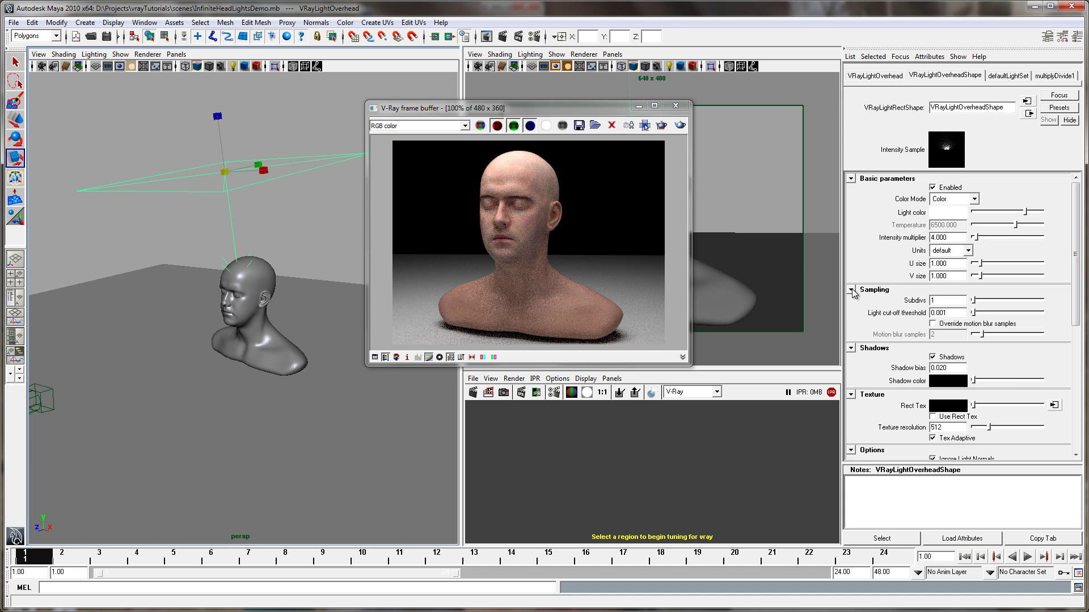
Test a much higher sampling Subdivs value on VRayLightOverhead, and set Subdivs to 8
left_click(942, 301)
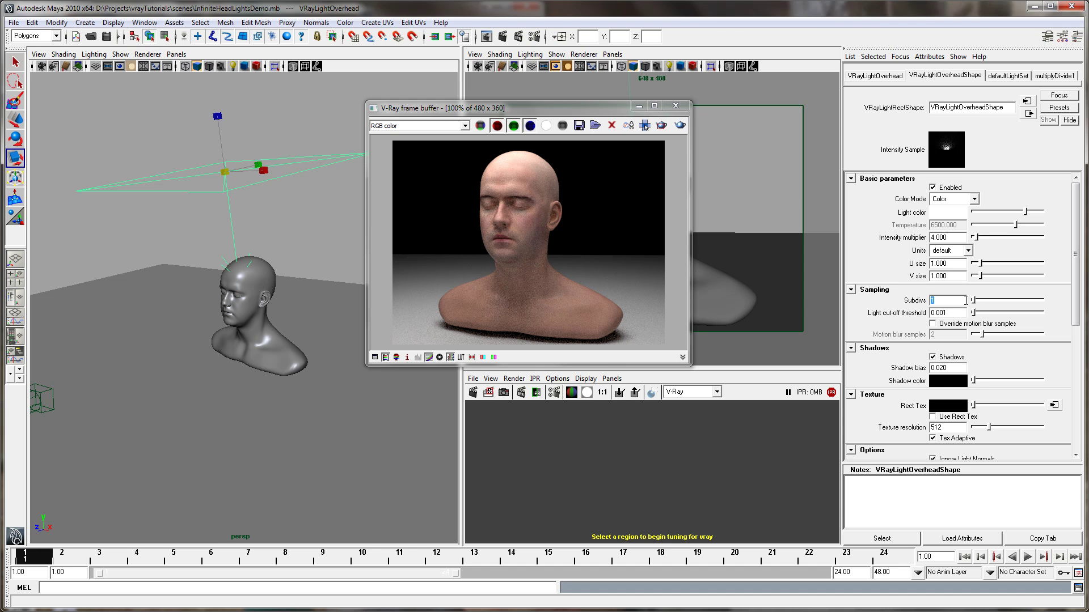
left_click(941, 301)
left_click_drag(940, 301, 898, 306)
type("44")
key("Return")
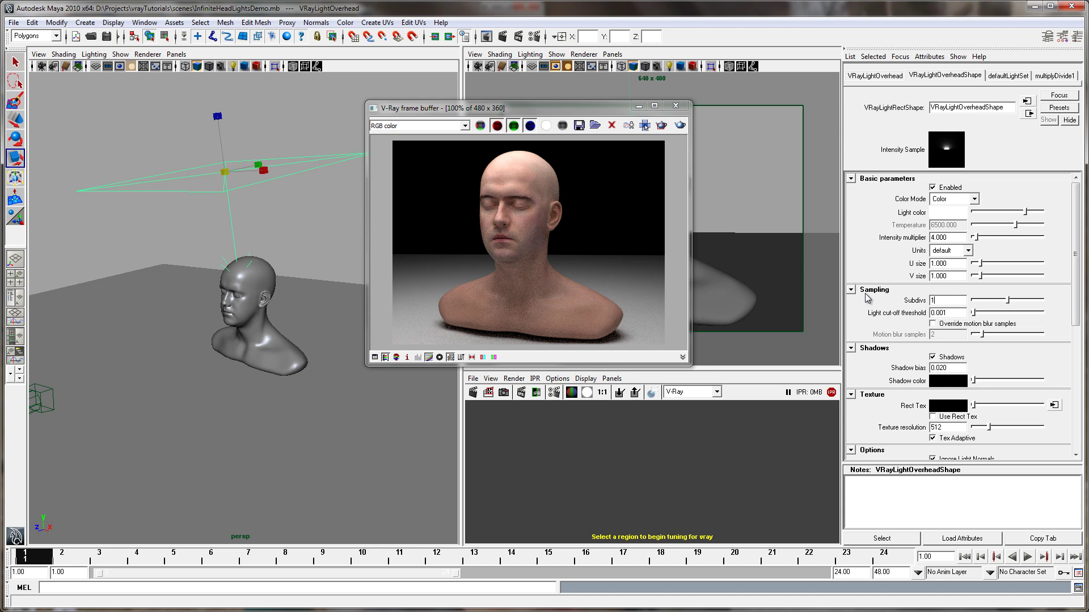
key("Return")
type("8")
key("Return")
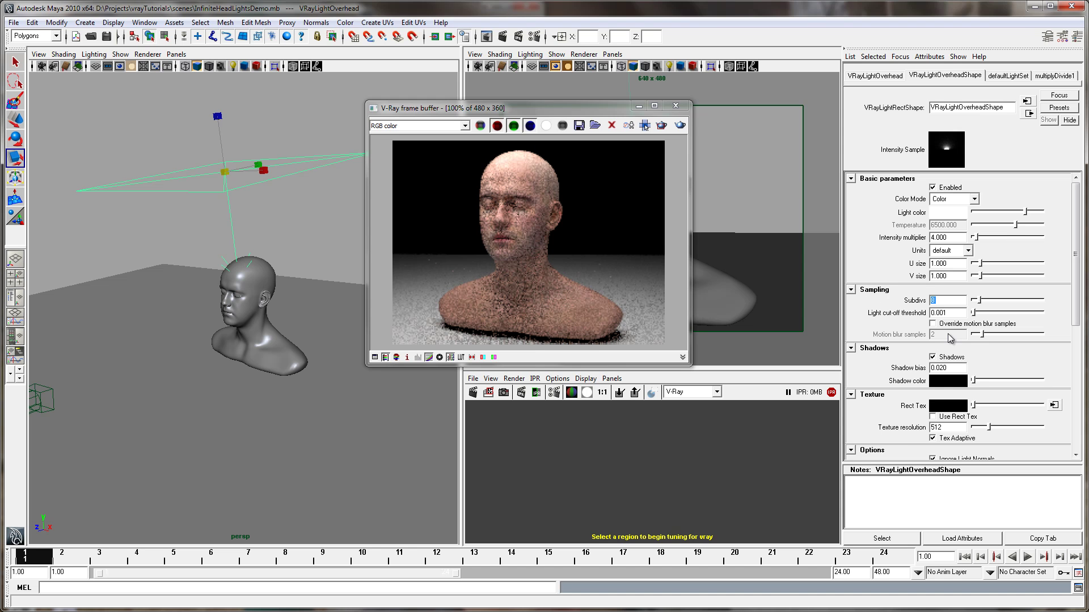
Turn the overhead light's Shadows option off and on again, and enable Use Rect Tex for its texture
left_click(932, 357)
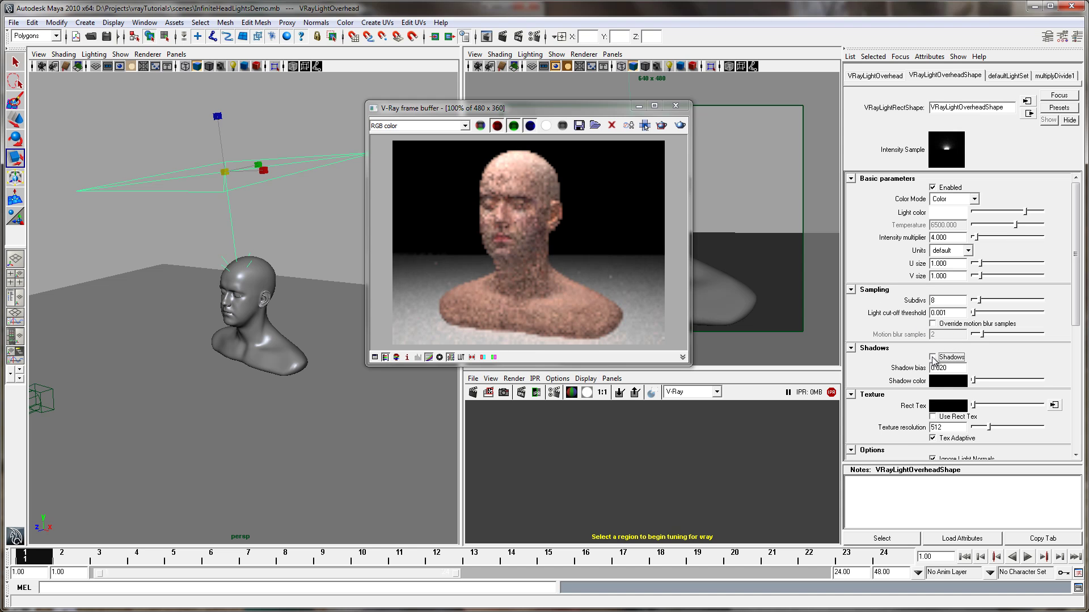
left_click(933, 357)
scroll(1050, 354, "down", 3)
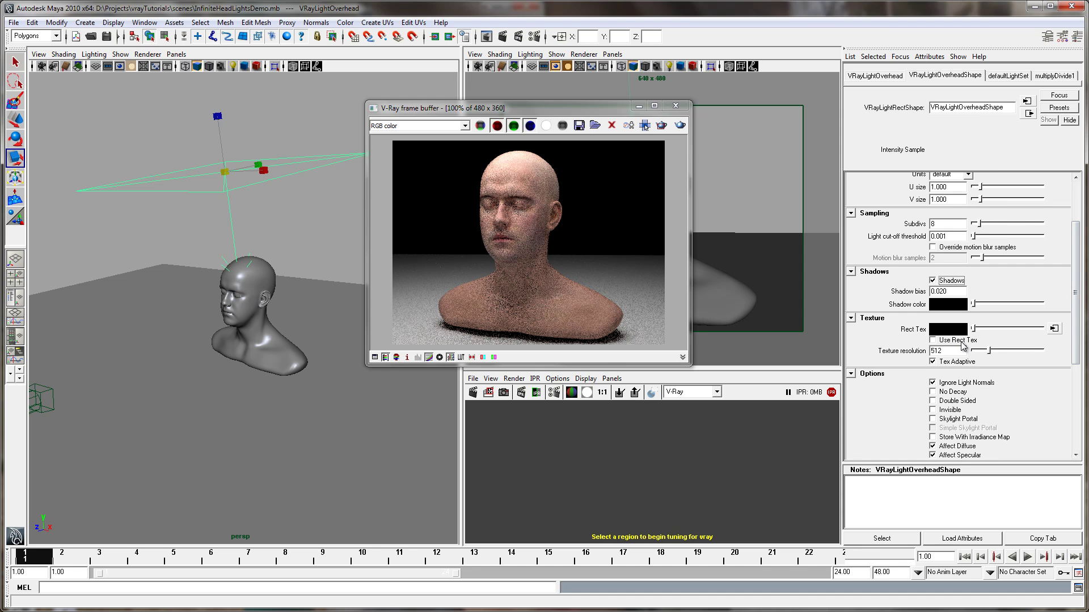
left_click(933, 340)
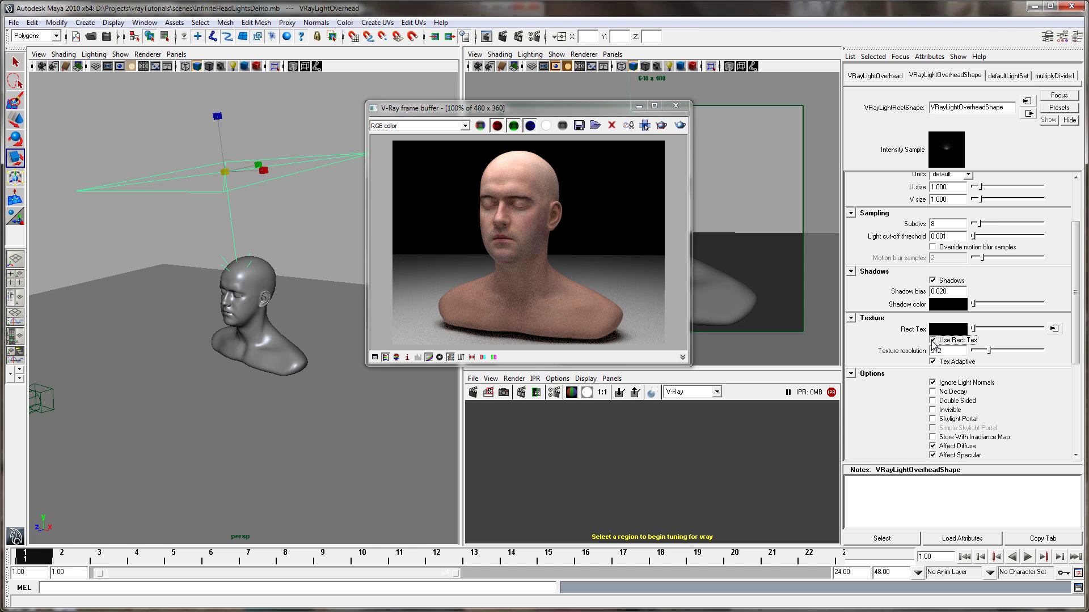
Open the overhead light's rect texture in the Hypershade and examine its ramp, grid and multiplyDivide network beside the render
left_click(1056, 333)
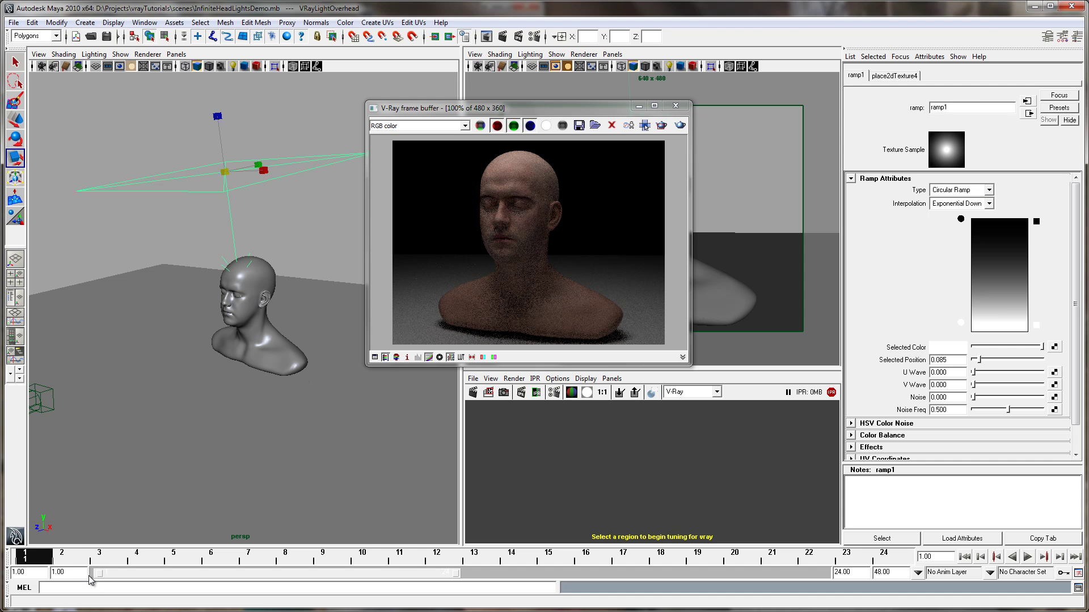
key("shift+t")
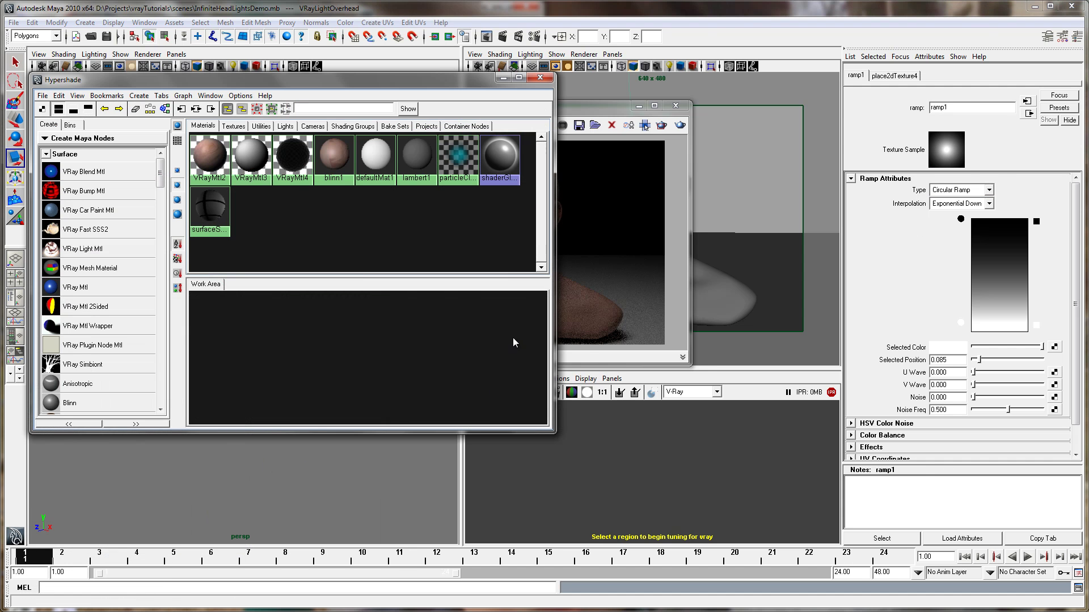
left_click(266, 397)
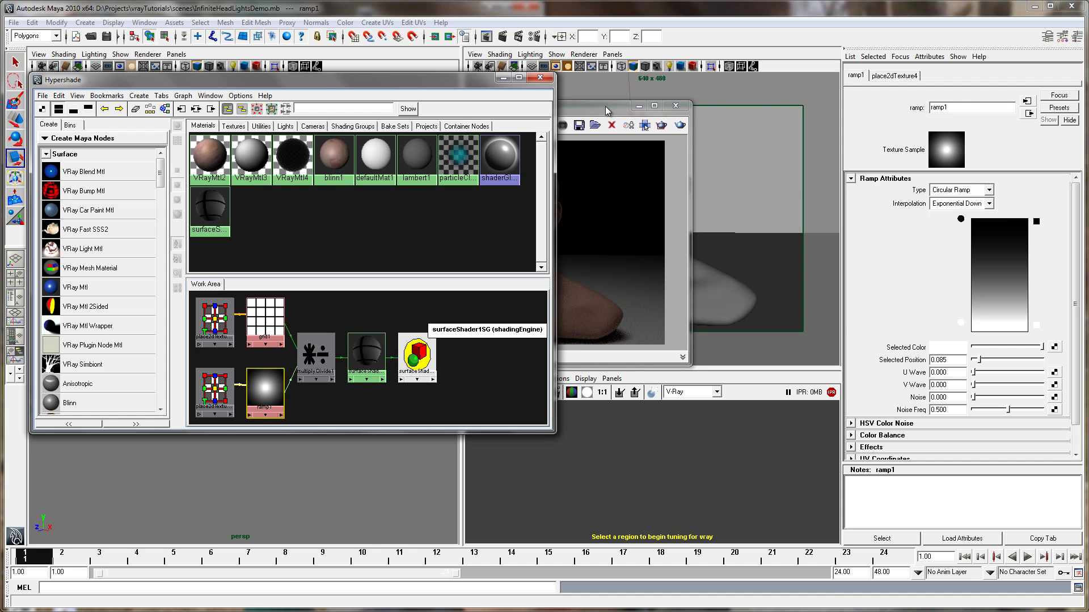
left_click_drag(605, 107, 691, 109)
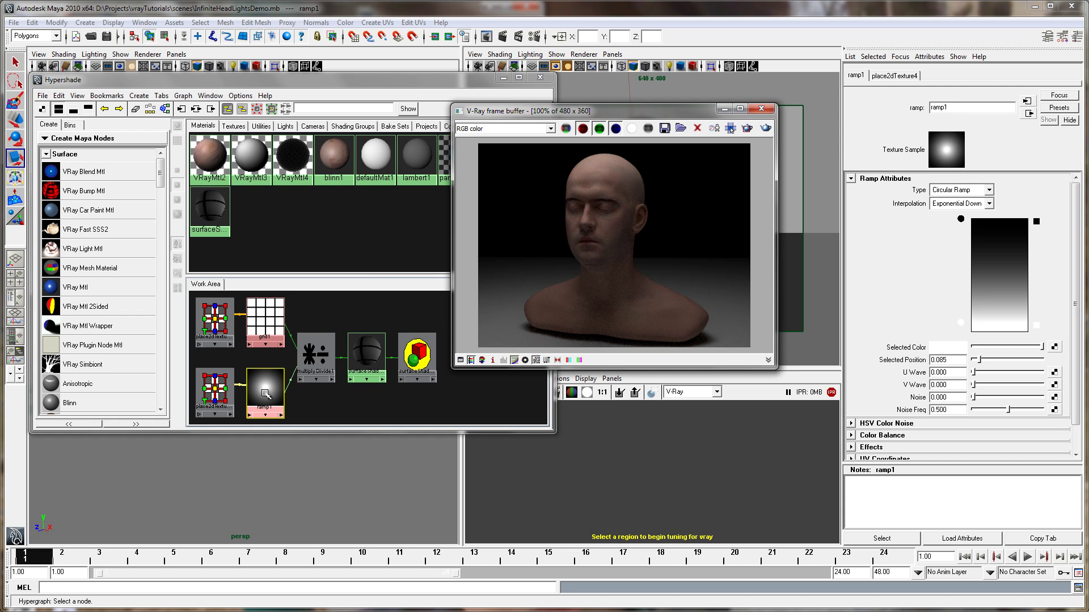
middle_click_drag(269, 395, 329, 368)
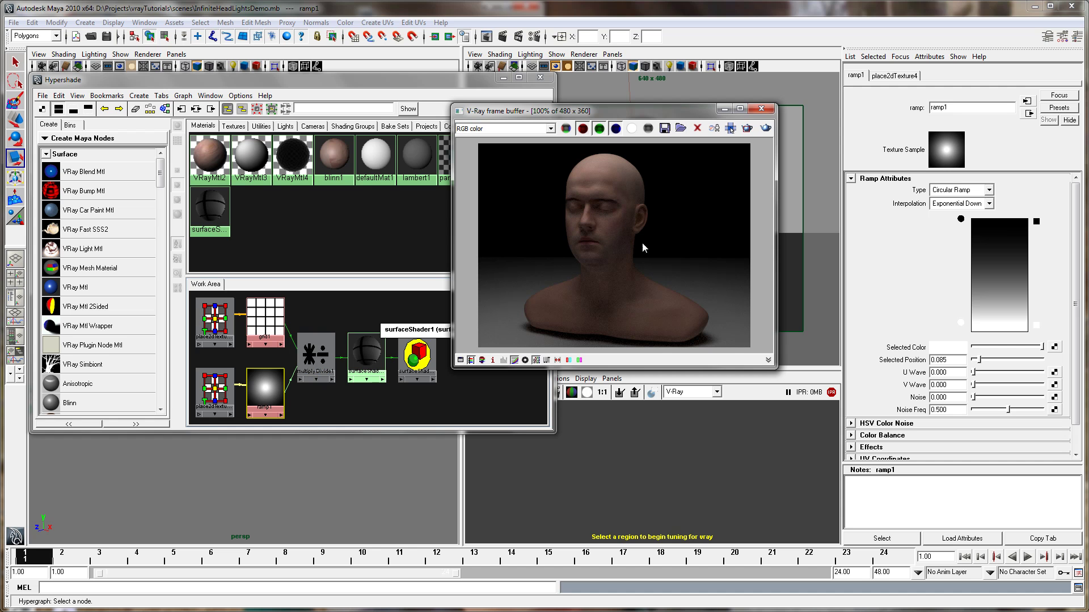
left_click_drag(676, 112, 779, 121)
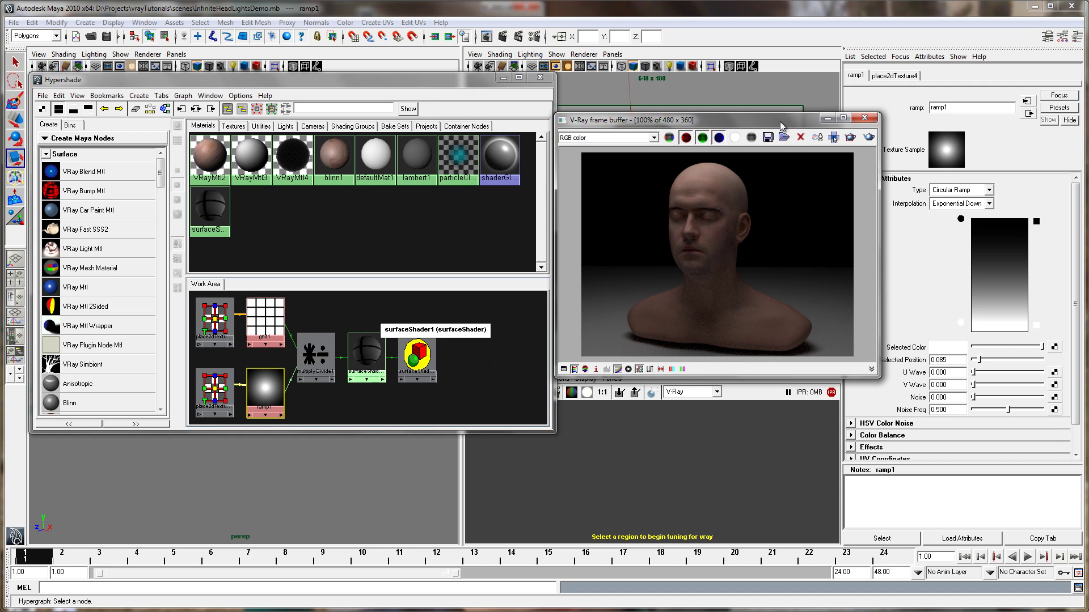
left_click(503, 77)
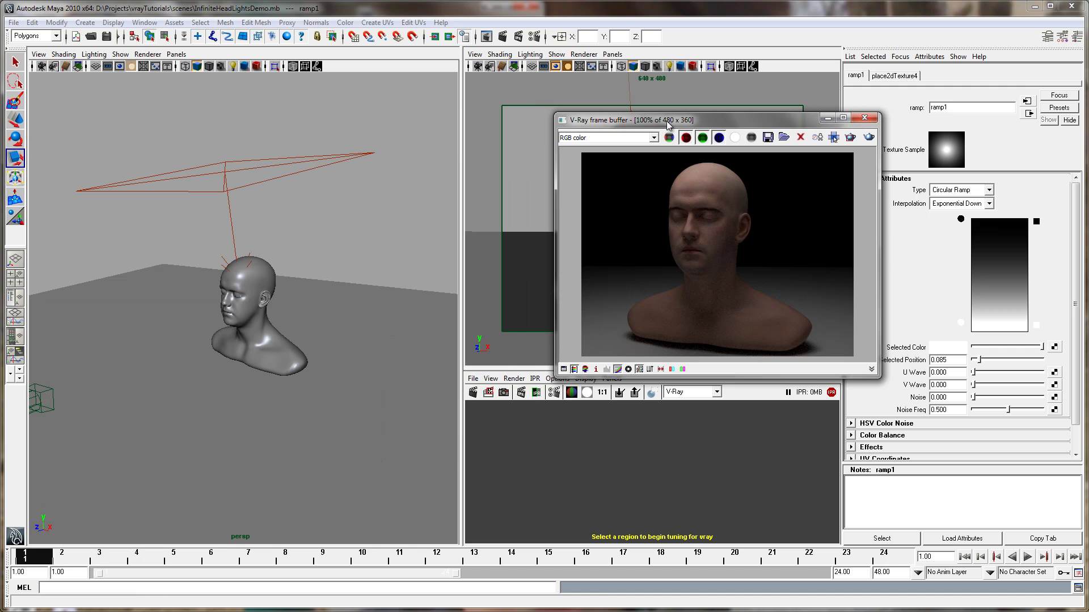
Select the overhead rect light and set its intensity multiplier to 10
left_click_drag(667, 123, 433, 110)
left_click(220, 143)
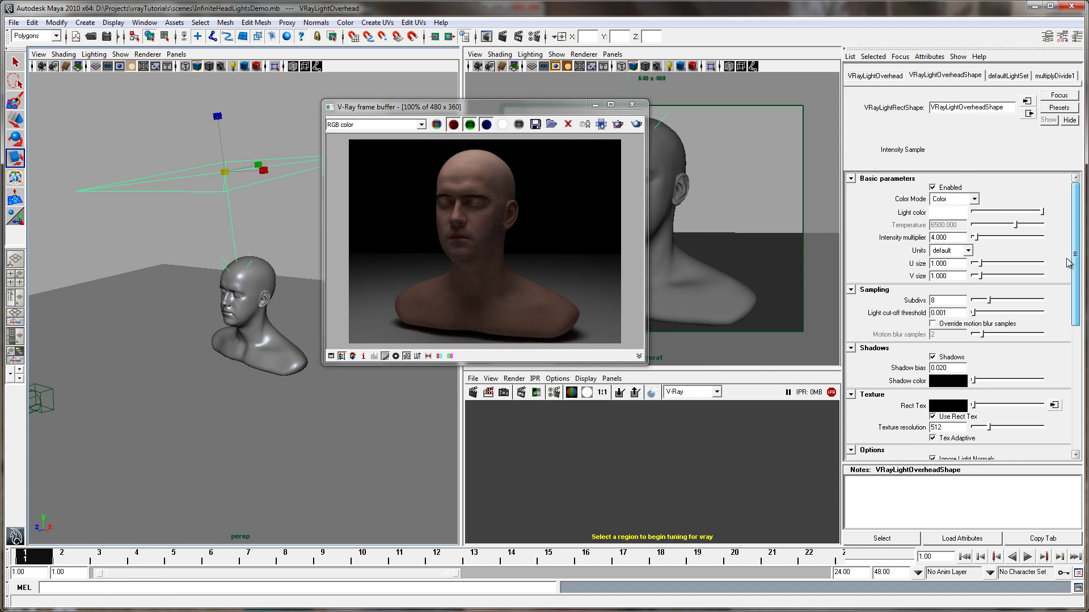
left_click_drag(1075, 318, 1076, 279)
left_click(941, 237)
type("10")
key("Return")
Assign the VRayMtl4 material to the head mesh and inspect the light texture's reflection up close in the render
left_click(85, 594)
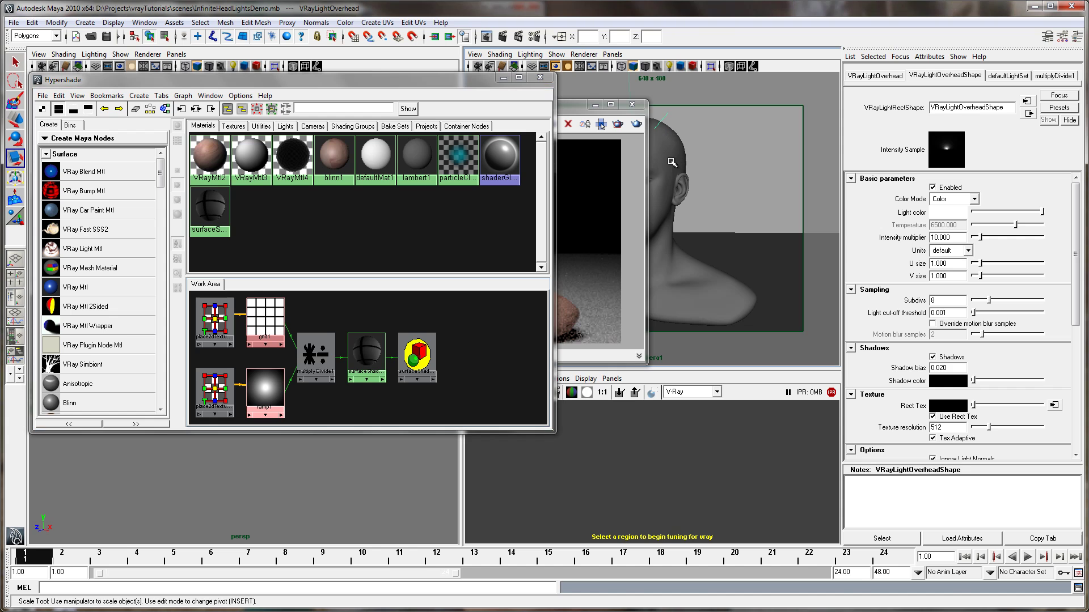
left_click(708, 216)
right_click_drag(292, 156, 297, 139)
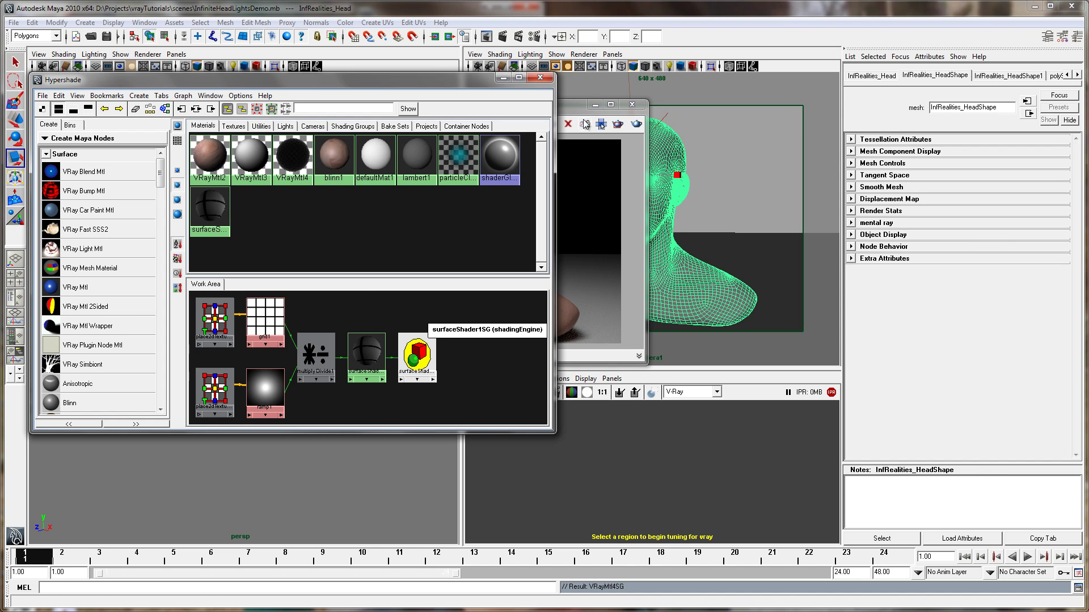
left_click(503, 78)
left_click_drag(522, 111, 437, 106)
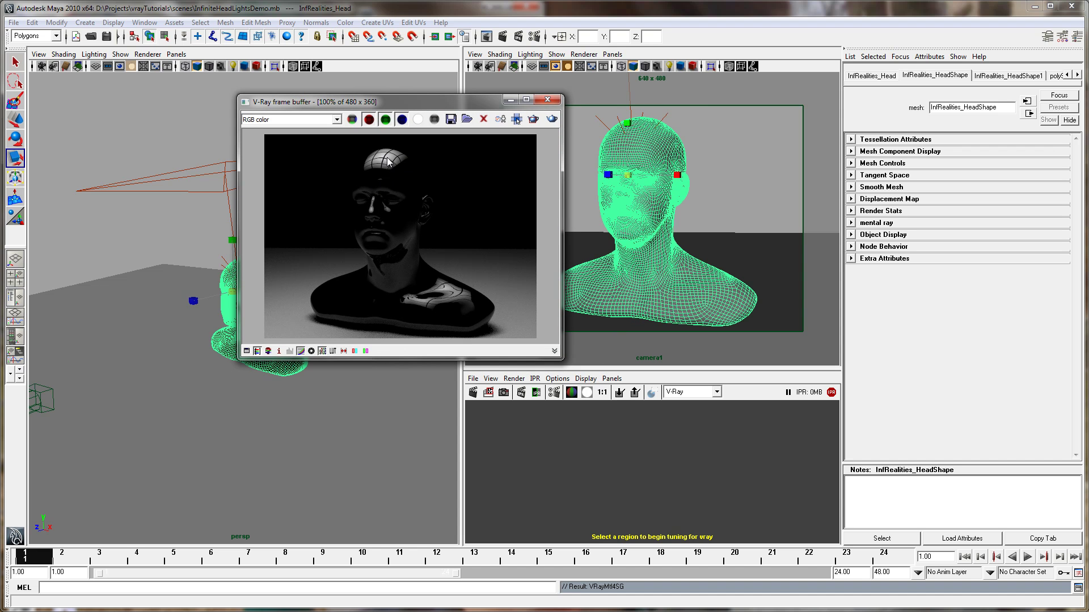
right_click_drag(732, 244, 741, 264, "alt")
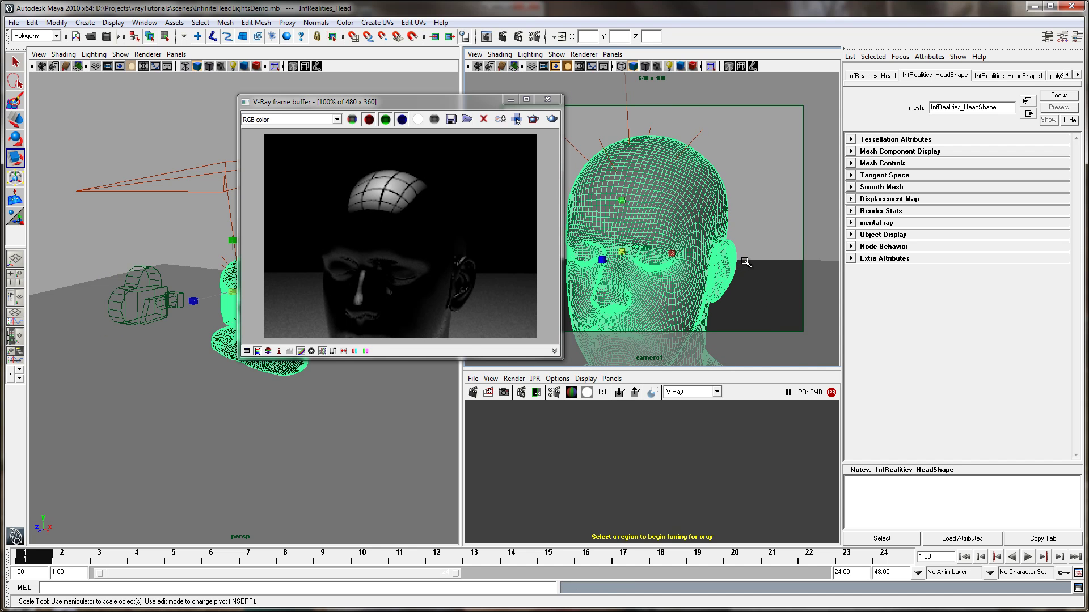
right_click_drag(741, 264, 650, 187, "alt")
left_click_drag(650, 188, 625, 180, "alt")
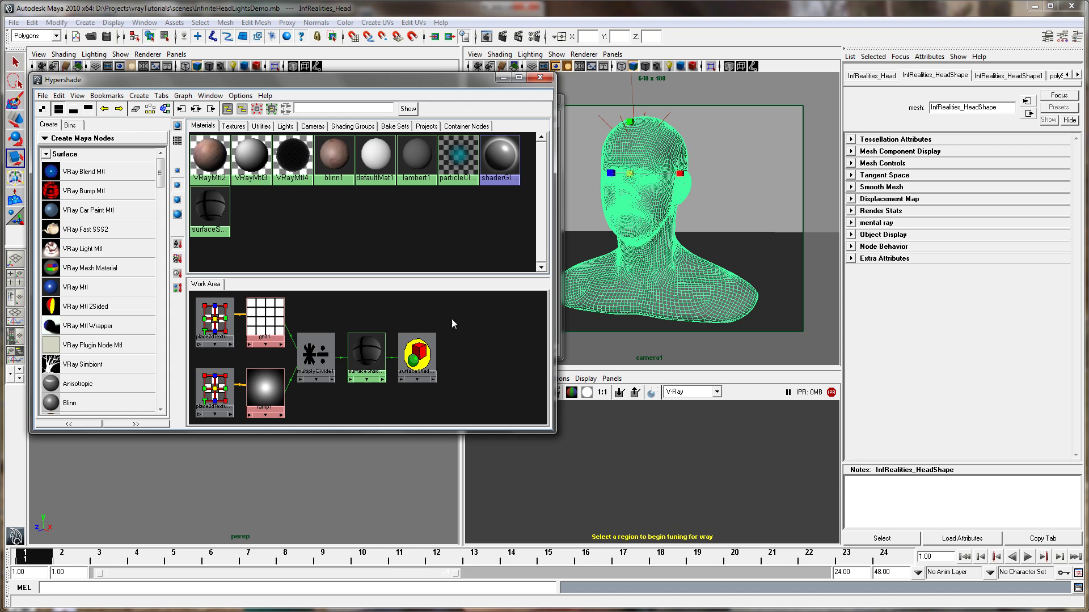
left_click(503, 78)
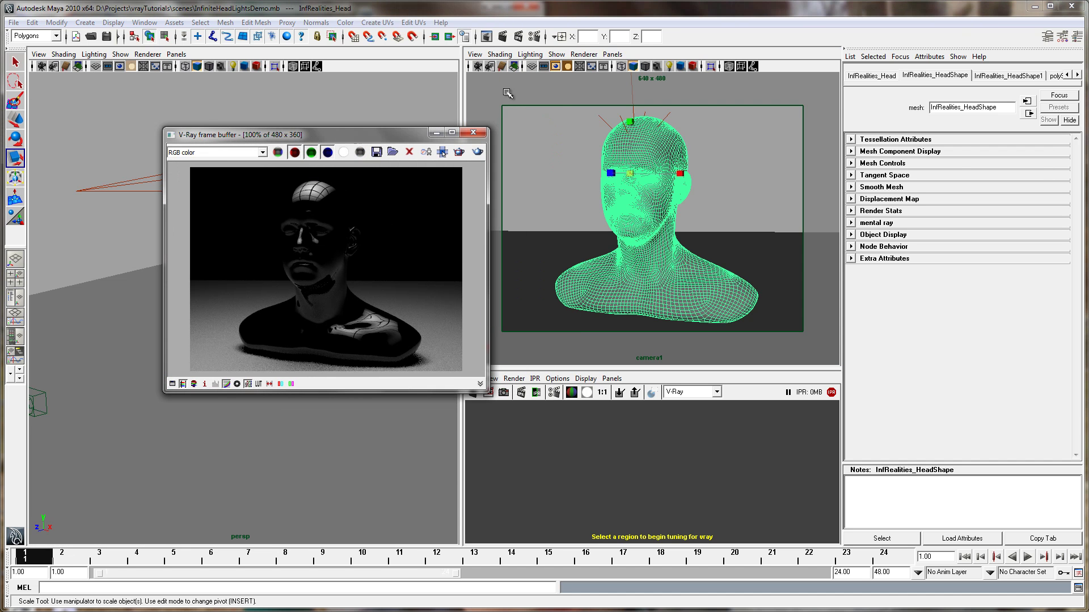
left_click(534, 36)
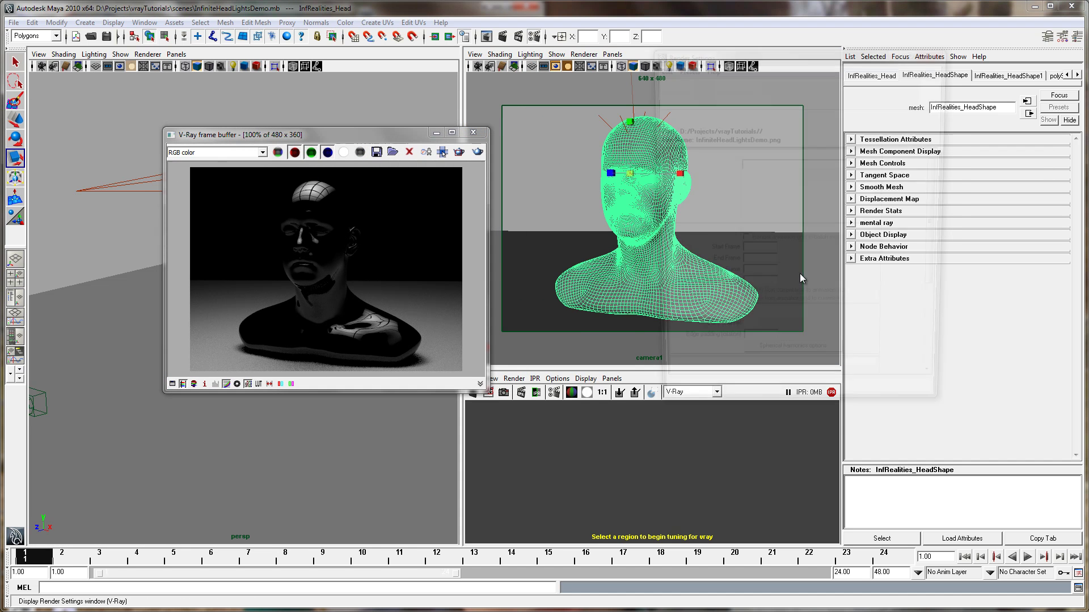
left_click(937, 50)
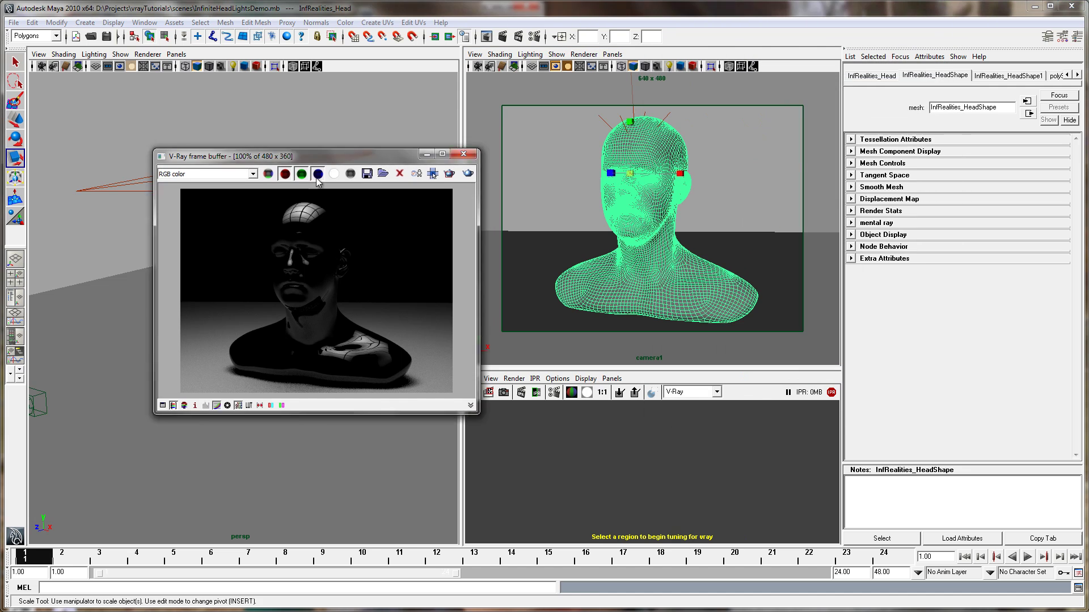
Set the overhead light's texture resolution to 2048 and test turning Tex Adaptive off and on again
left_click_drag(318, 134, 252, 243)
left_click(259, 198)
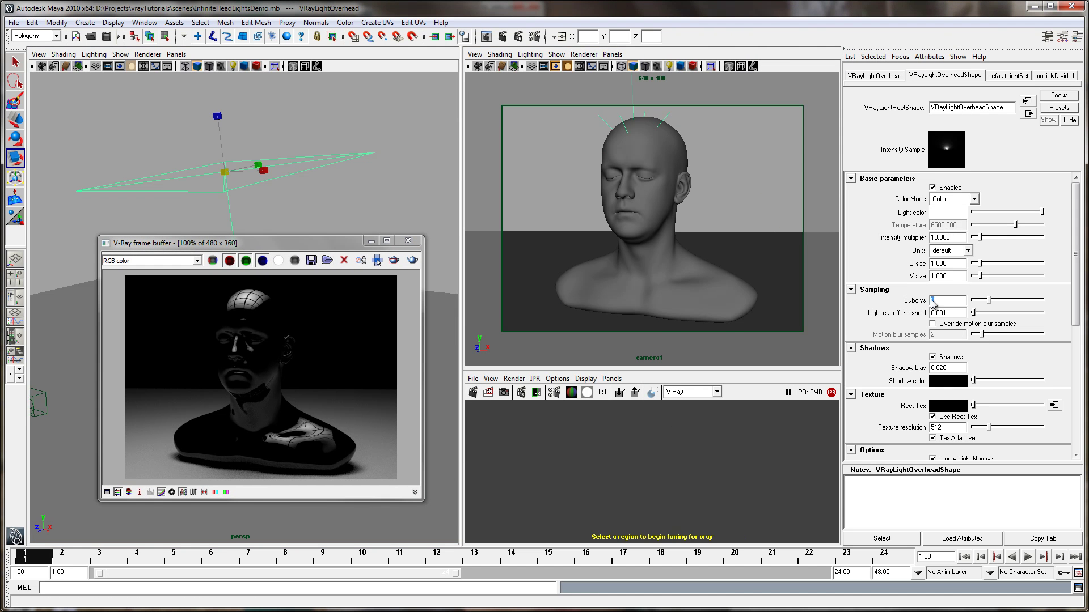
left_click(930, 300)
left_click_drag(1084, 245, 1083, 270)
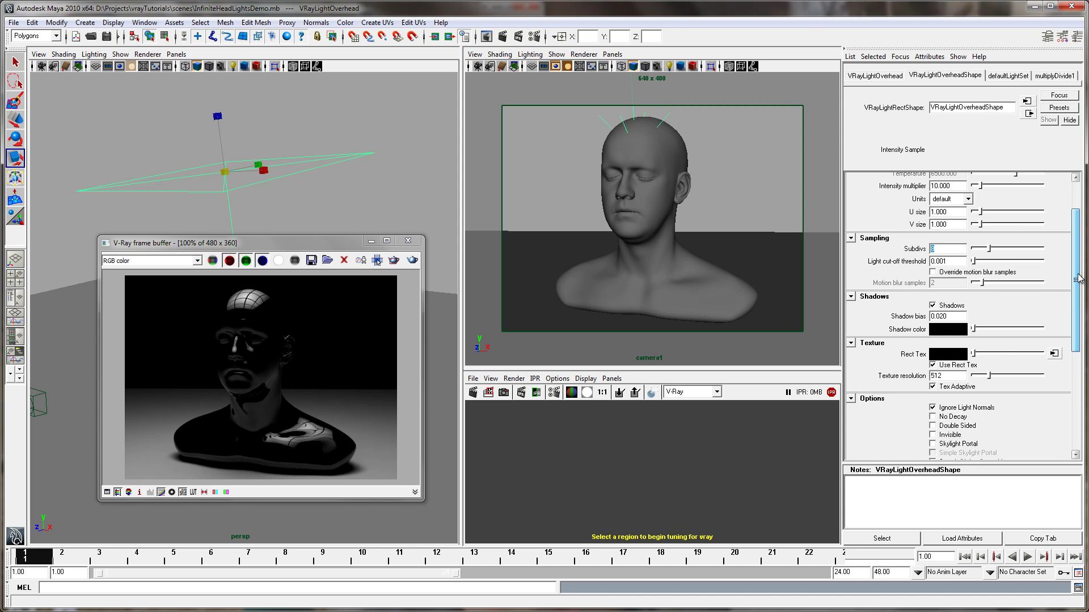
left_click_drag(942, 376, 909, 374)
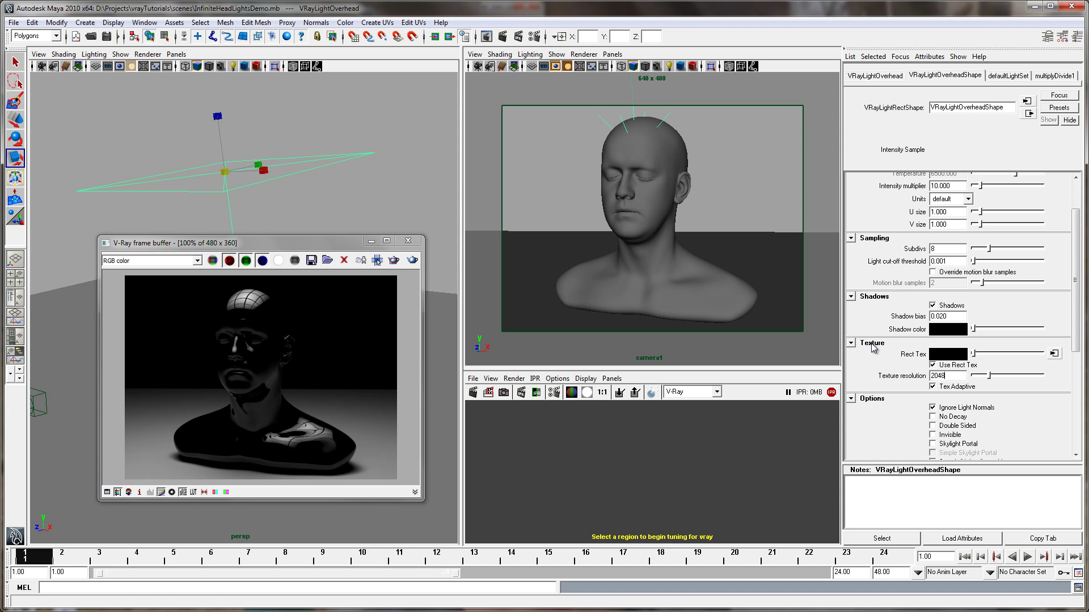
key("Return")
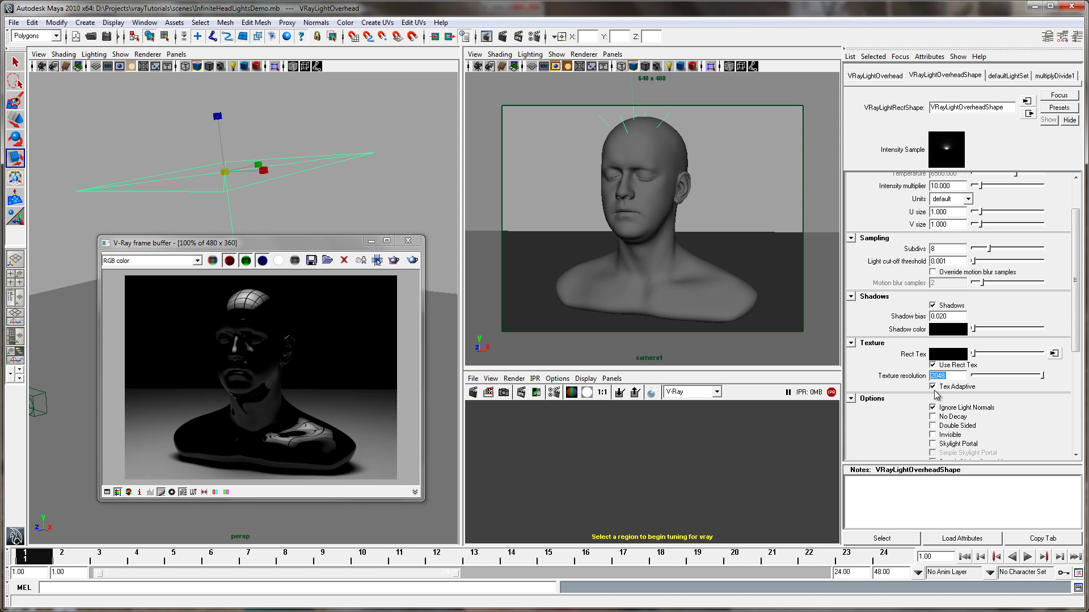
left_click(932, 387)
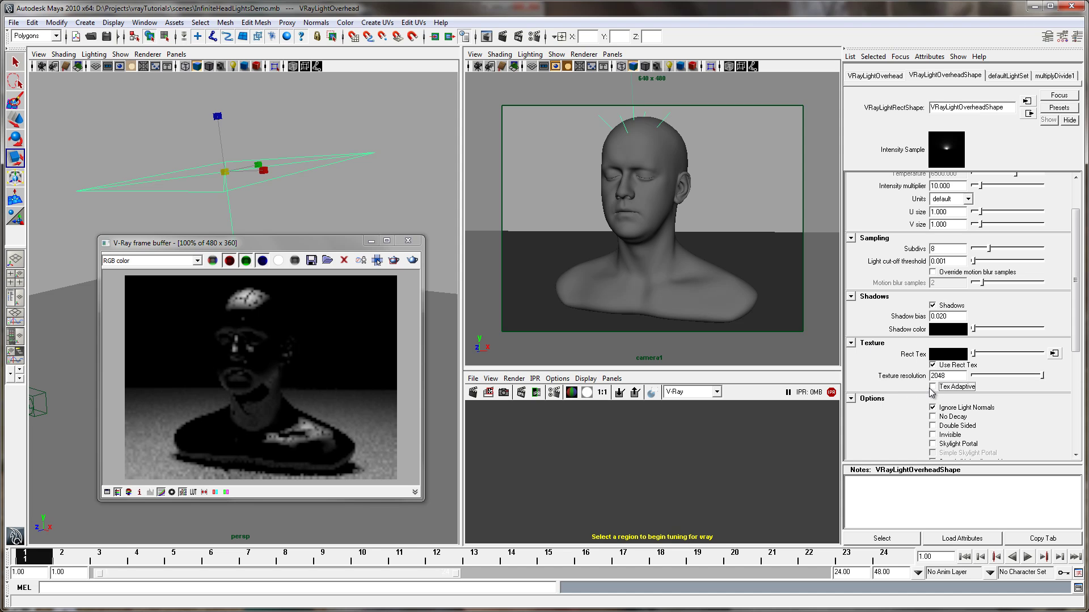
left_click(934, 388)
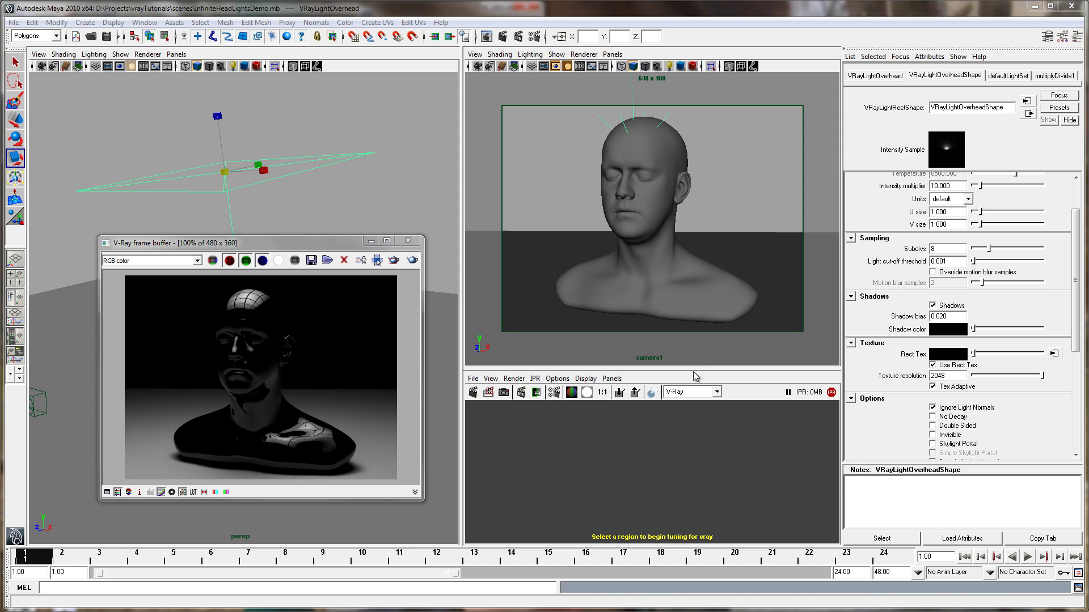
Enlarge the camera view, frame both the overhead light and the head, and test the light's Invisible option
left_click_drag(693, 370, 706, 407)
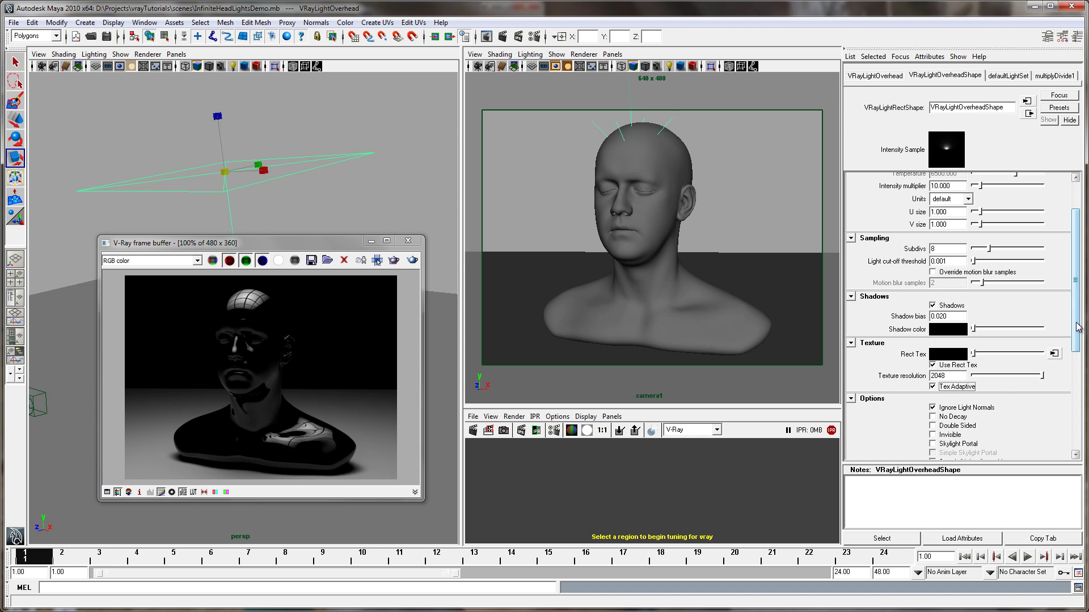
scroll(1078, 327, "down", 5)
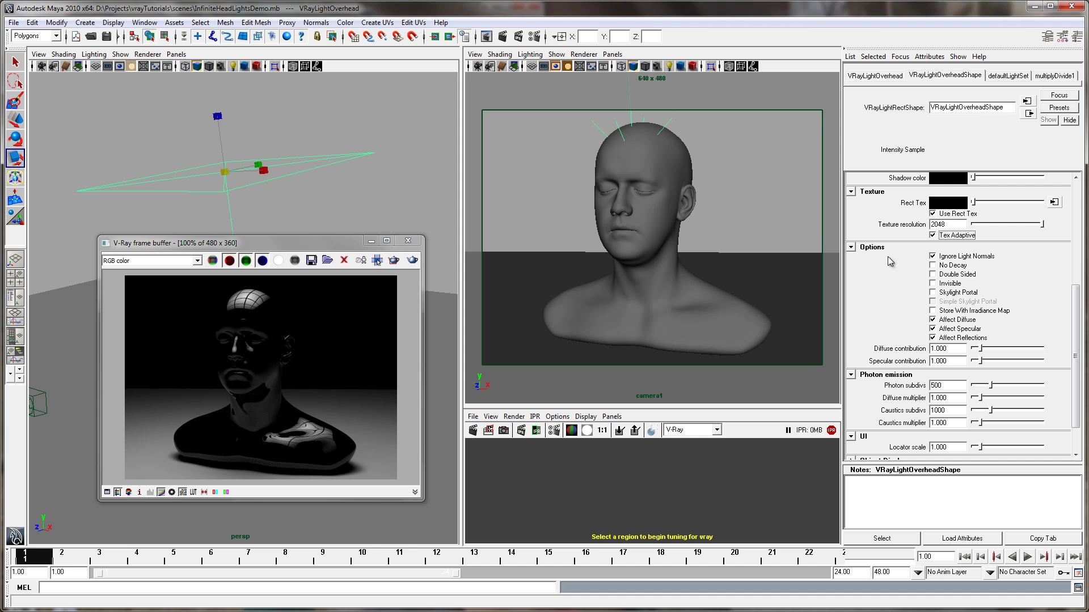
right_click_drag(718, 264, 663, 199, "alt")
middle_click_drag(663, 199, 702, 253, "alt")
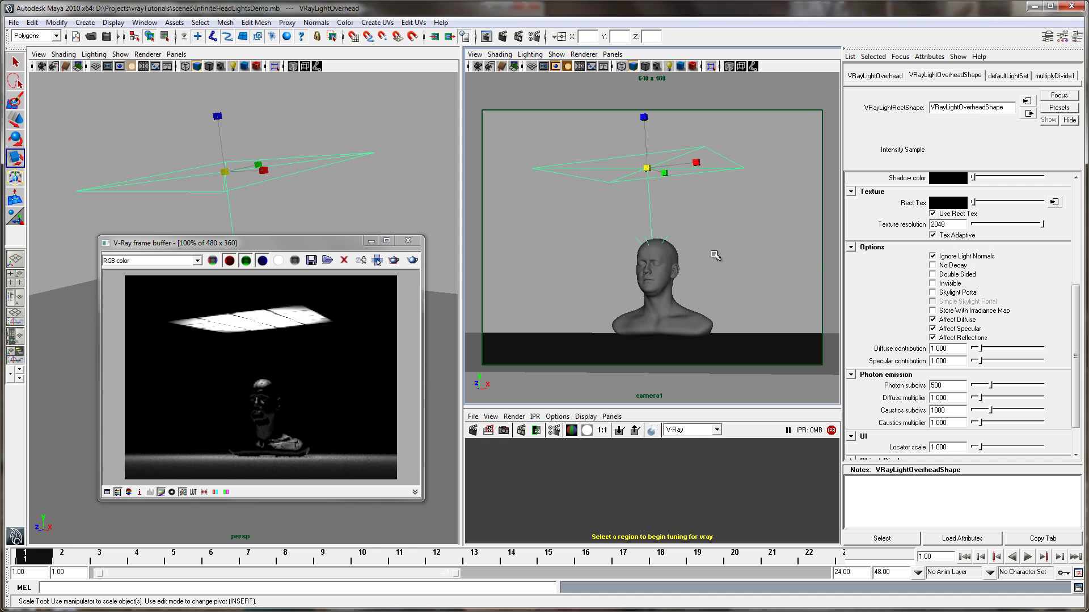
left_click(932, 283)
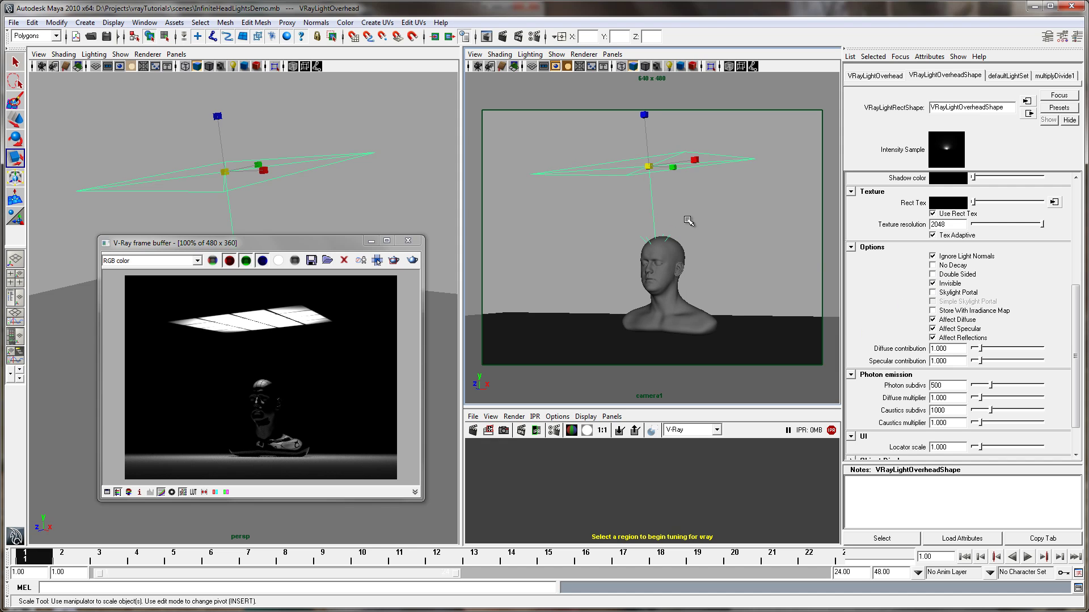
left_click_drag(688, 224, 705, 220, "alt")
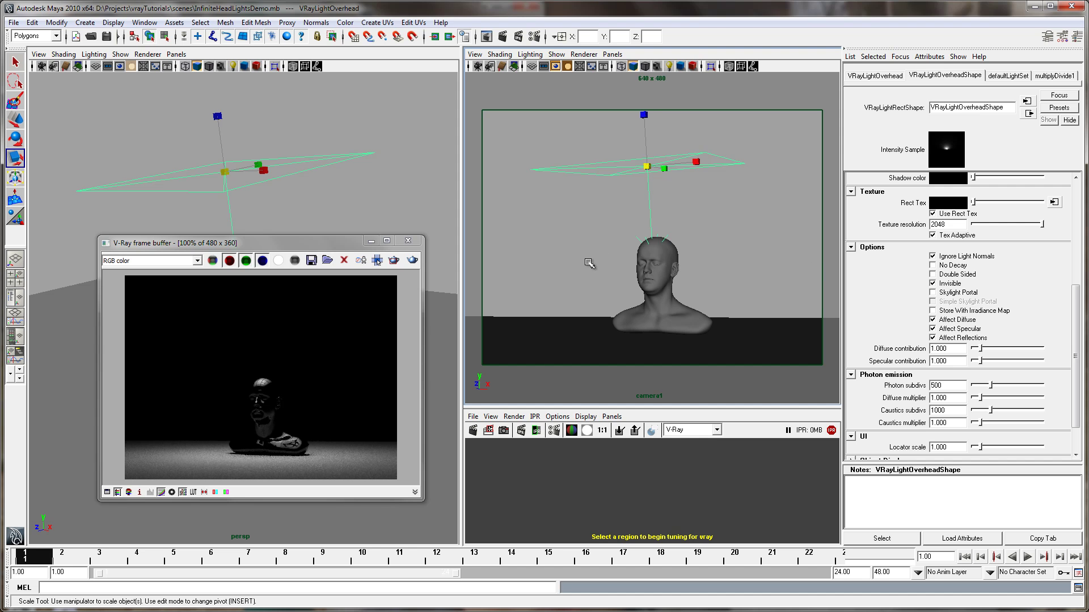
left_click_drag(590, 263, 623, 259, "alt")
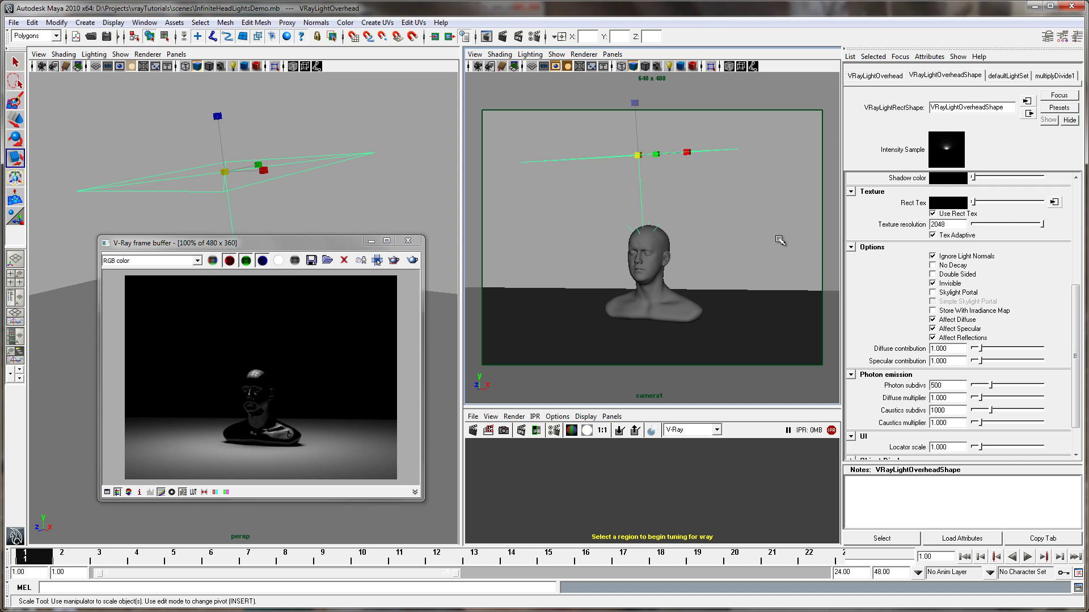
Turn on Double Sided and turn off Invisible for the overhead light, checking it from above and below
left_click(932, 274)
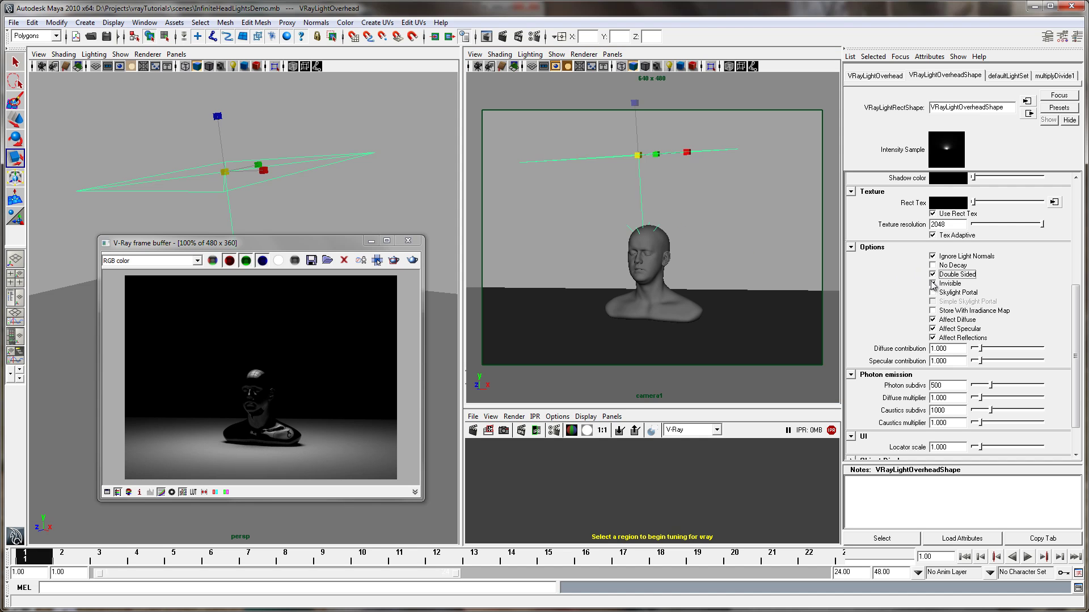
left_click_drag(770, 266, 772, 264, "alt")
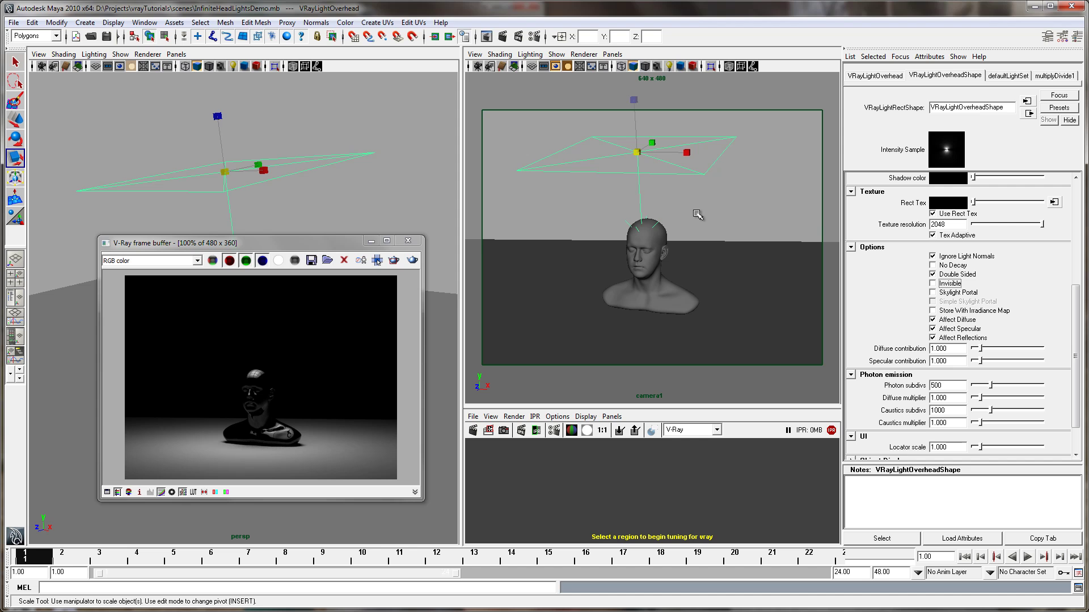
right_click_drag(698, 215, 652, 215, "alt")
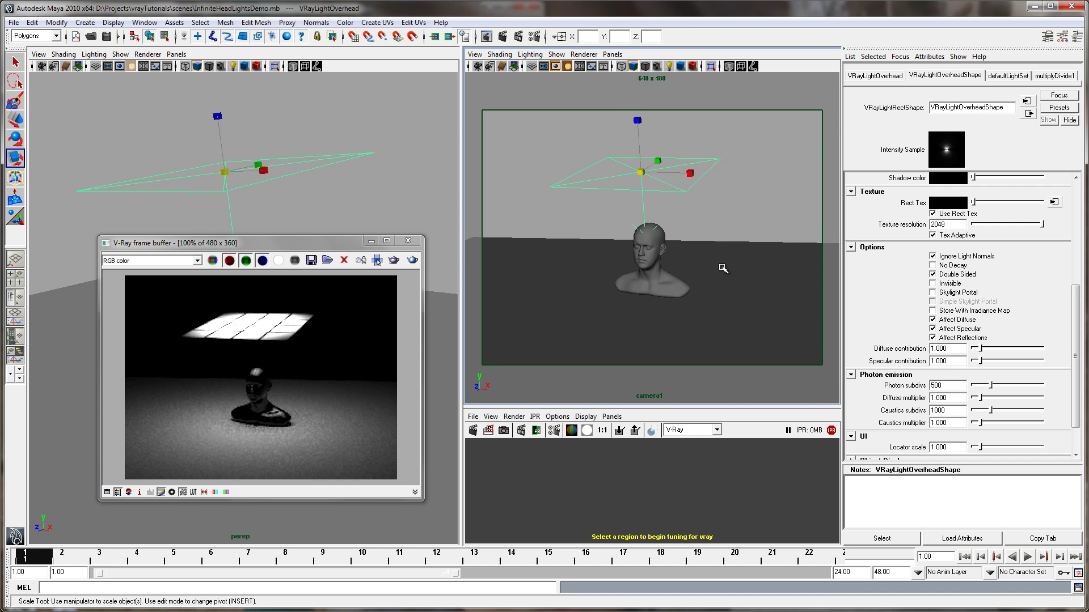
left_click_drag(648, 237, 640, 216, "alt")
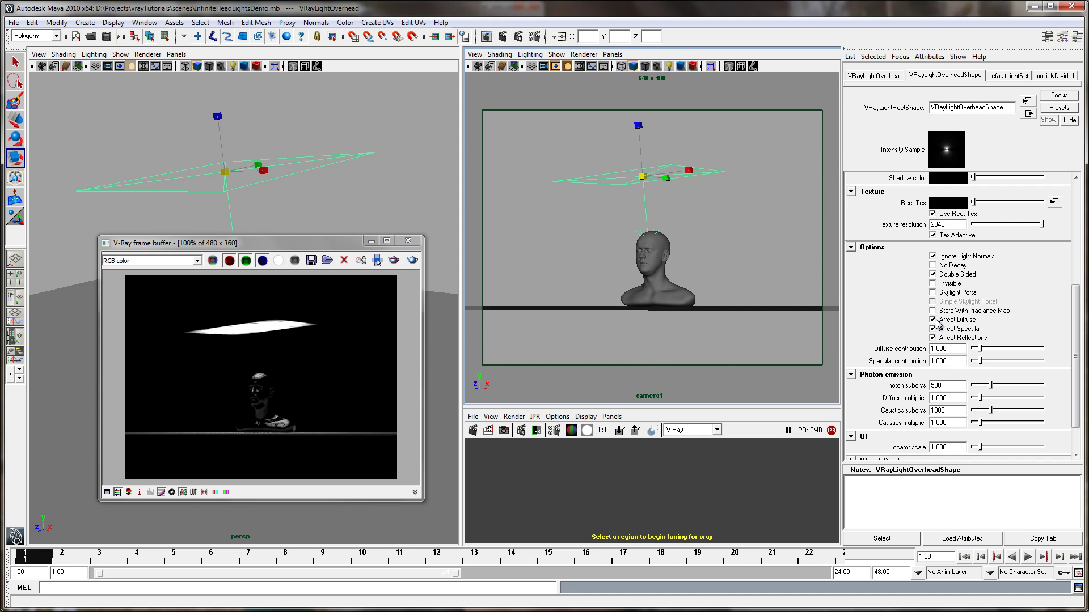
Test the overhead light without Affect Reflections, and re-enable its Affect Specular and Affect Reflections options
left_click(933, 338)
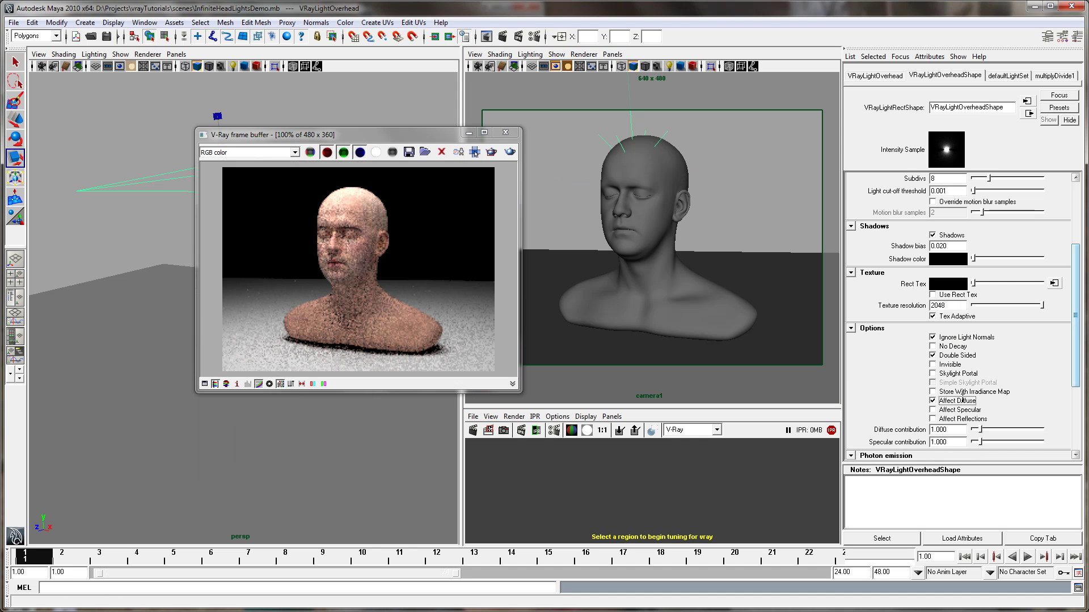
left_click(937, 410)
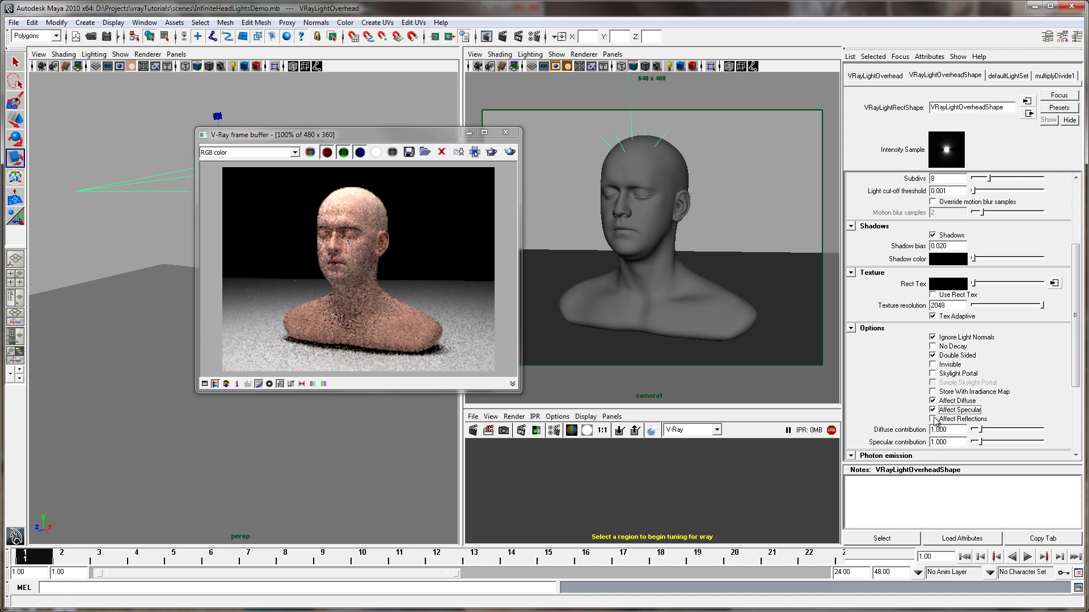
left_click(953, 419)
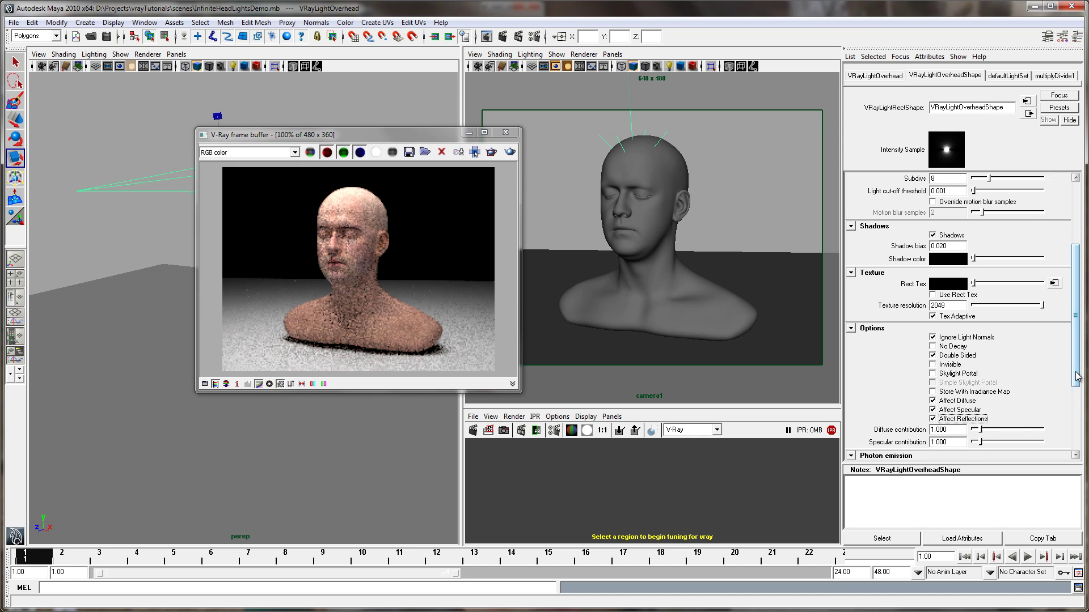
Review the light's diffuse and specular contribution settings, collapse Photon emission, and look briefly into Object Display
scroll(958, 426, "down", 1)
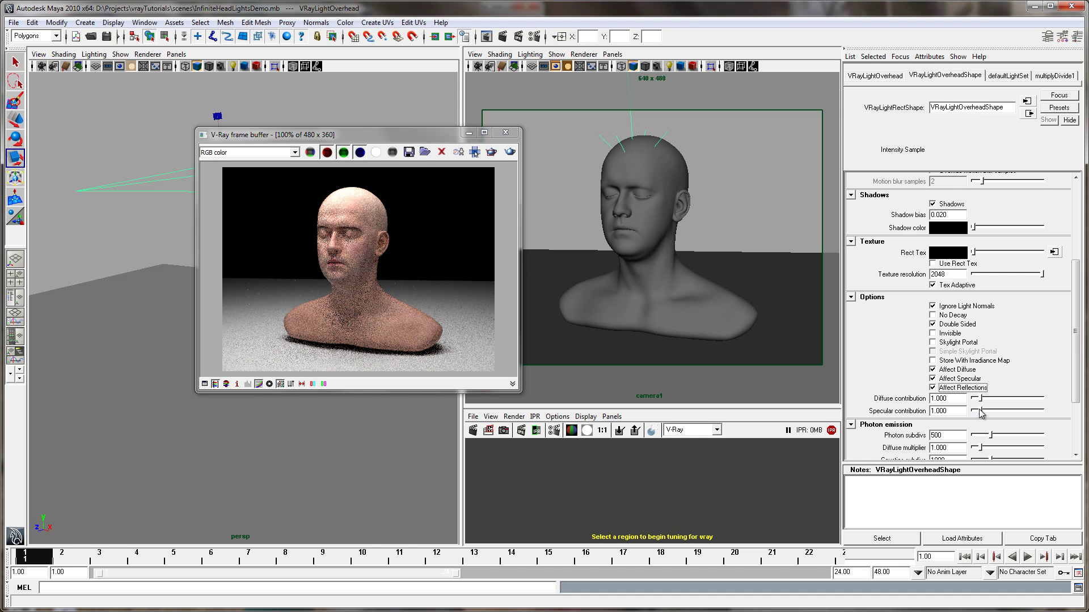
left_click_drag(1073, 350, 1079, 378)
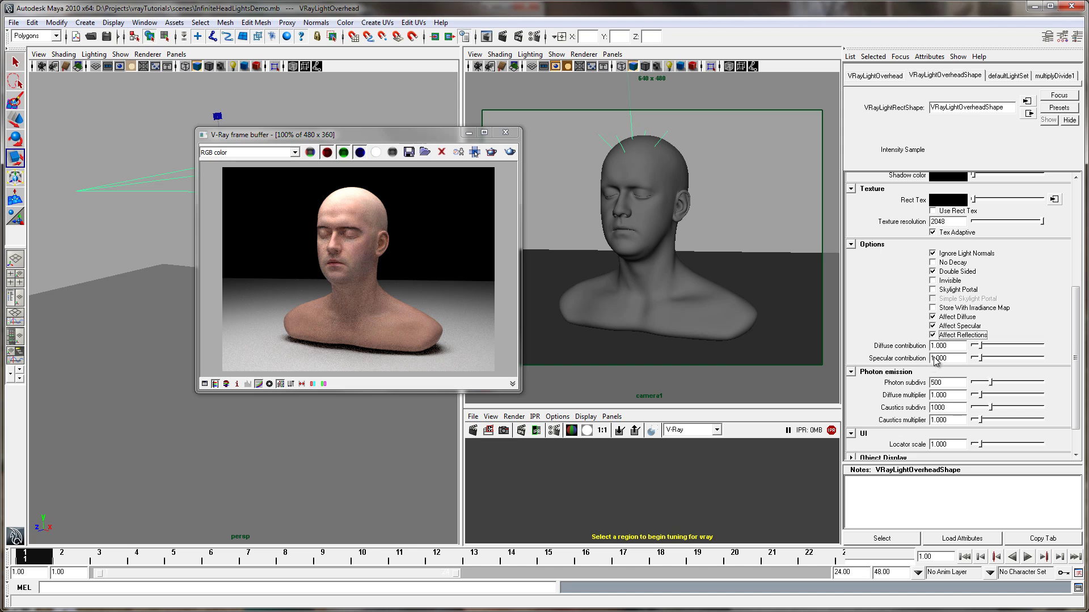
left_click(851, 372)
left_click(852, 419)
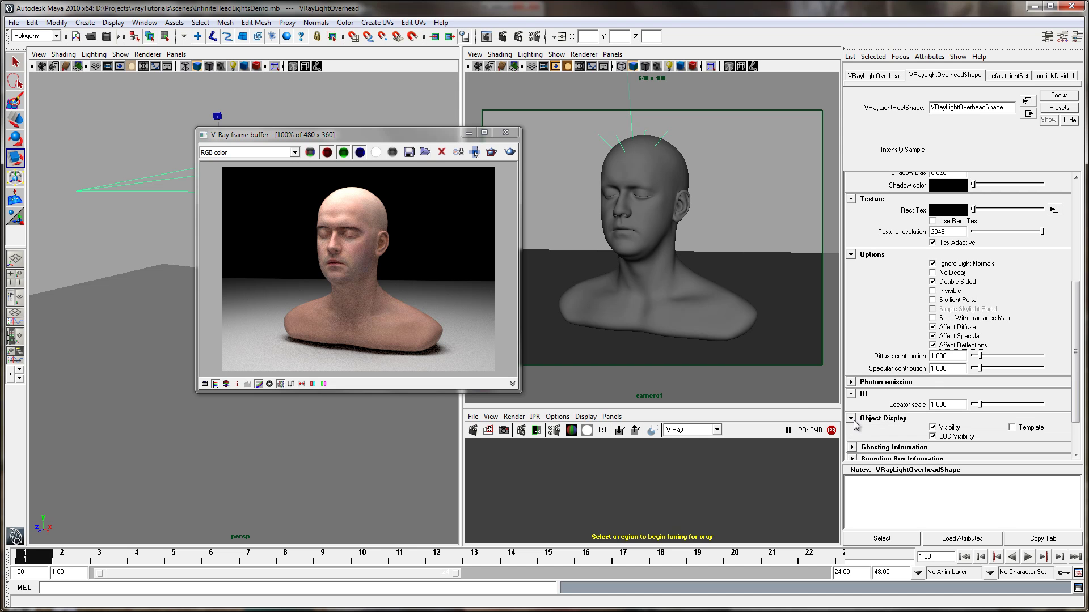
left_click(853, 419)
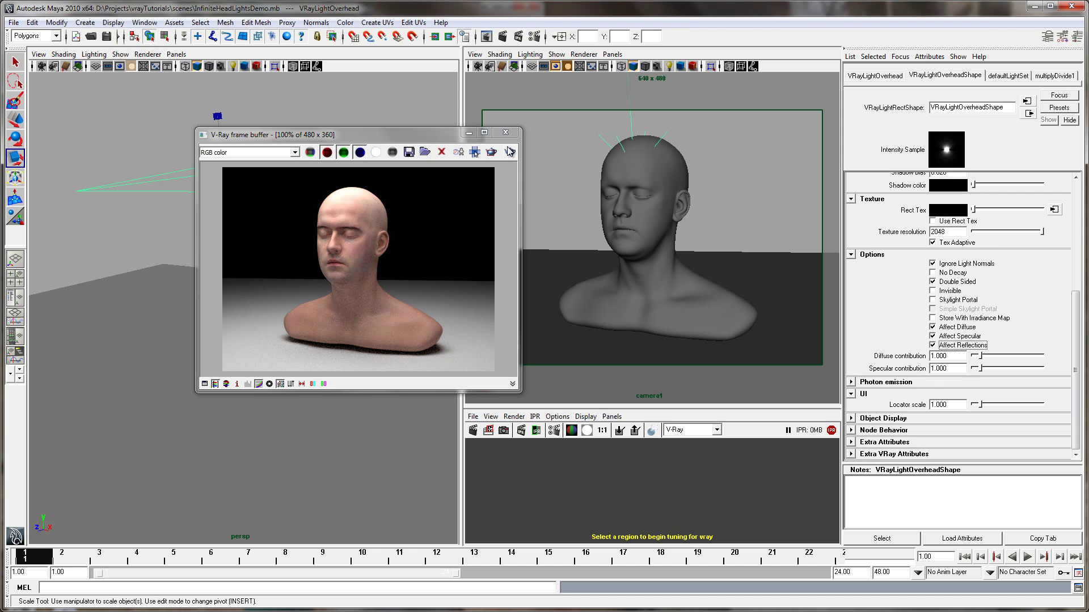